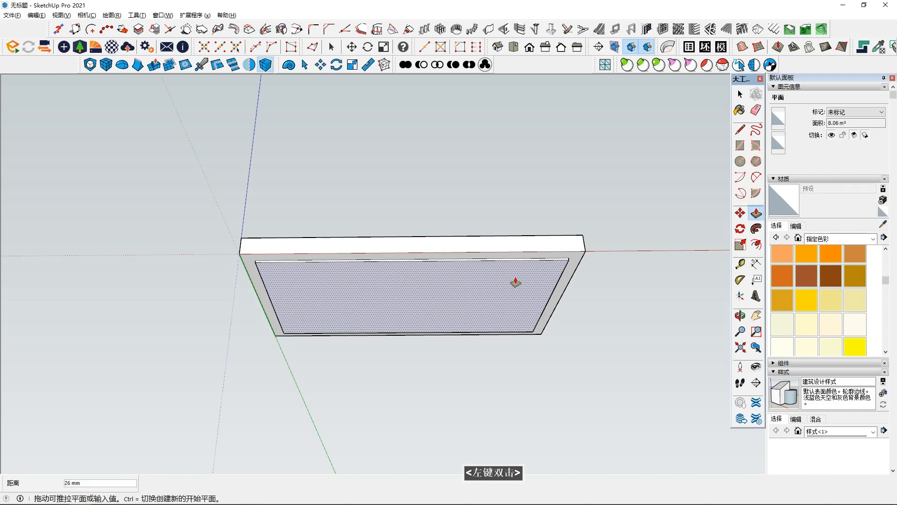
# - Push/pull the inset face on the slab's underside by about 110 mm and thin the slab from its top face
pyautogui.click(516, 293)
pyautogui.moveTo(517, 292); pyautogui.dragTo(472, 343, button='middle')
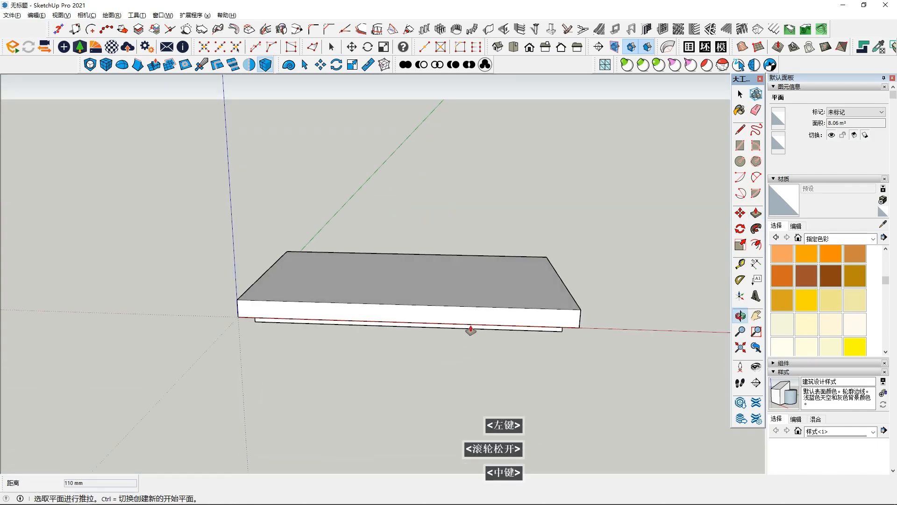
pyautogui.doubleClick(458, 283)
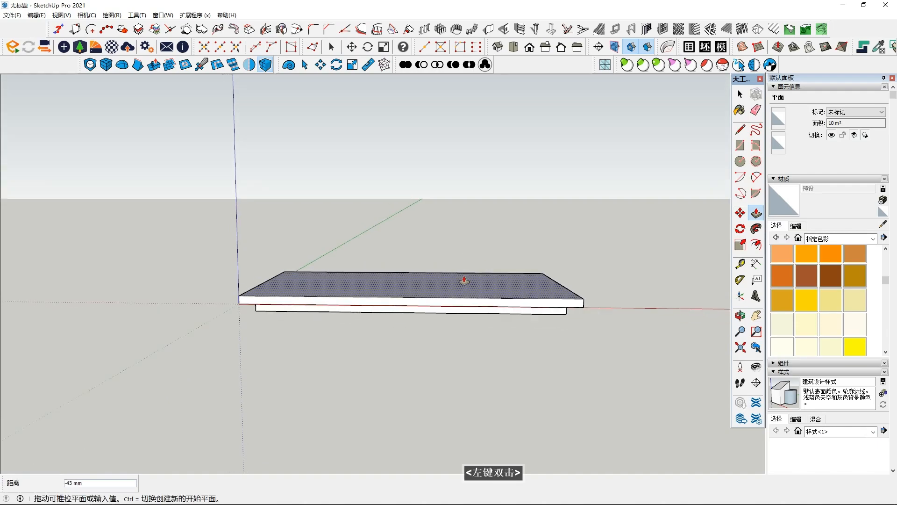
pyautogui.moveTo(464, 275); pyautogui.dragTo(428, 324, button='middle')
pyautogui.doubleClick(391, 296)
# - Select all the slab's connected geometry and make it a group
pyautogui.press('space')
pyautogui.tripleClick(443, 285)
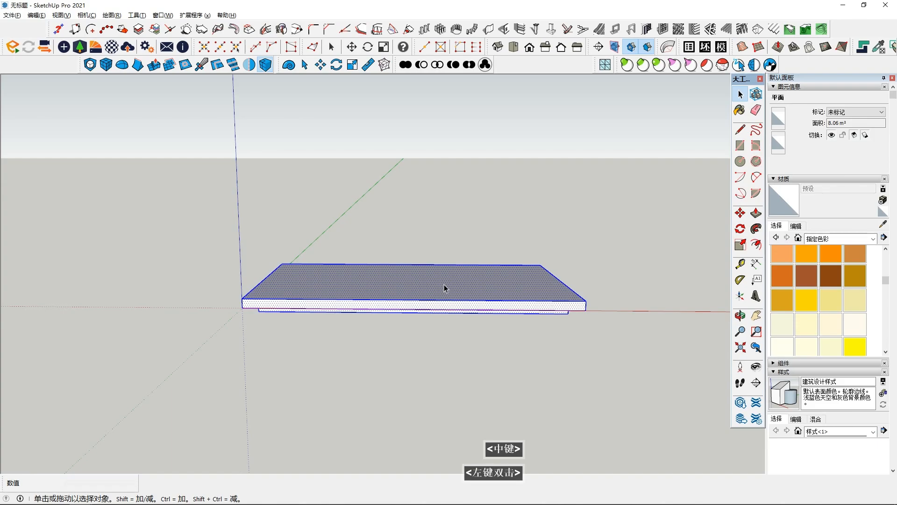
pyautogui.rightClick(444, 285)
pyautogui.click(485, 365)
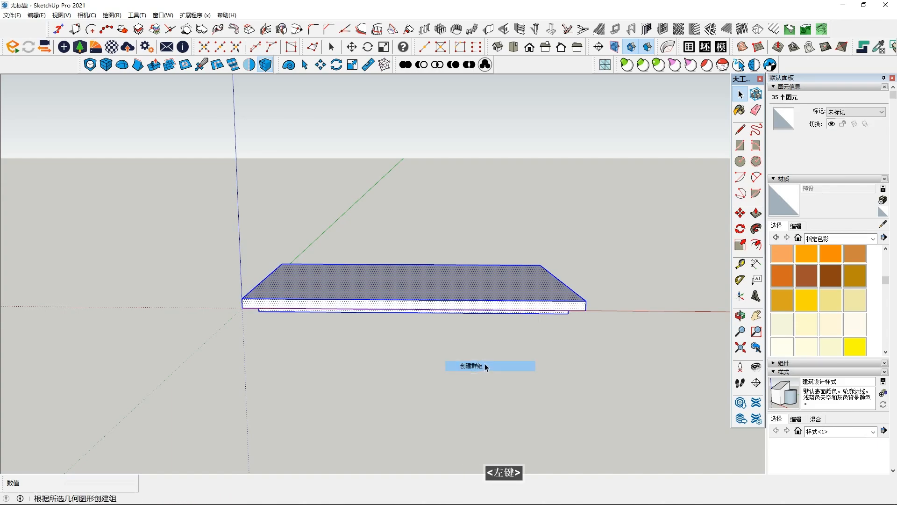
# - Draw a rectangle of about 287 × 266 mm on the slab's top near its front corner on the red-axis side
pyautogui.moveTo(485, 364); pyautogui.dragTo(466, 366, button='middle')
pyautogui.scroll(2, 467, 363)
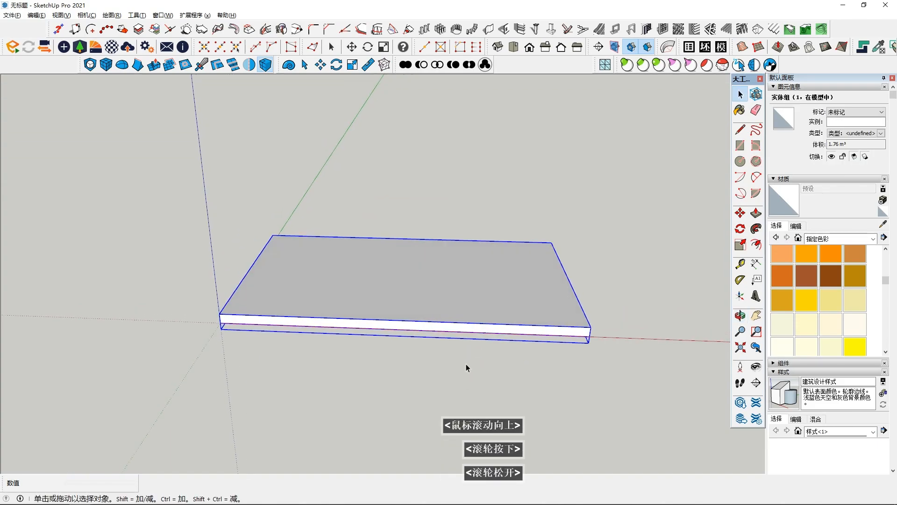
pyautogui.middleClick(458, 328)
pyautogui.middleClick(458, 328)
pyautogui.middleClick(496, 374)
pyautogui.middleClick(495, 373)
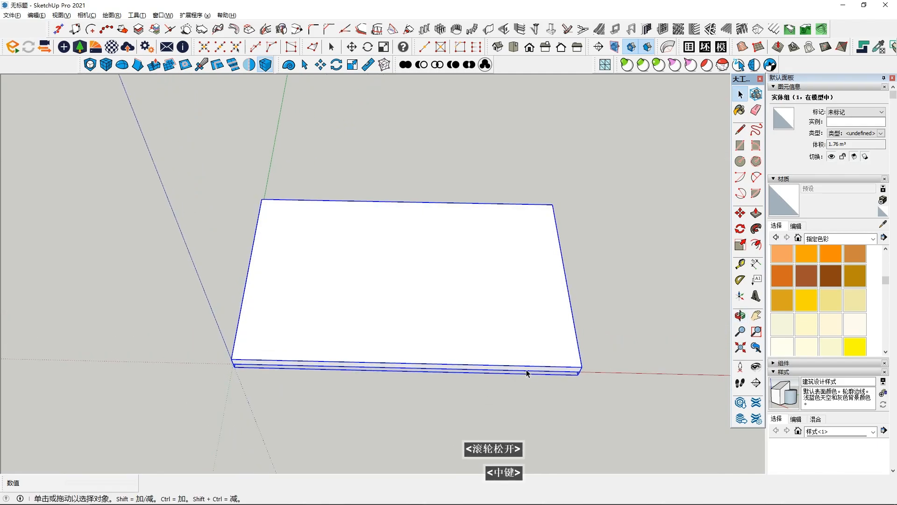
pyautogui.scroll(-2, 483, 335)
pyautogui.click(740, 146)
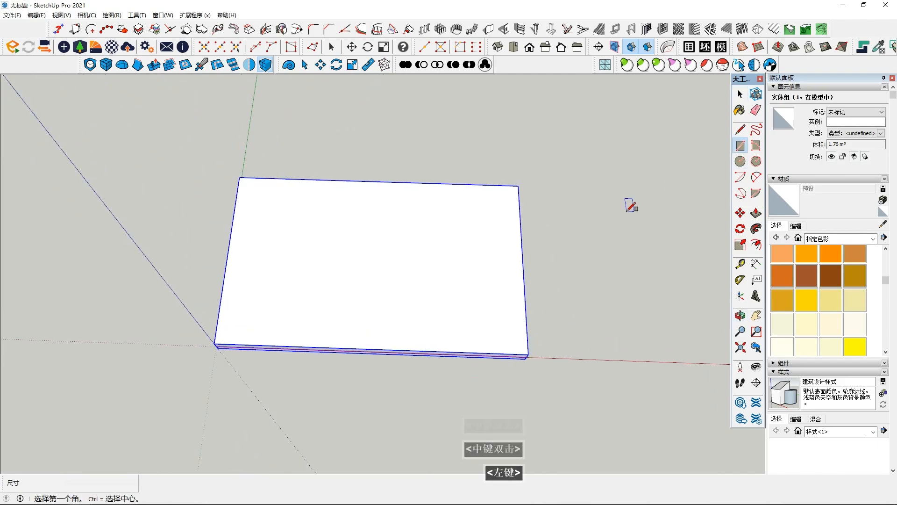
pyautogui.hotkey('shift', 'F6')
pyautogui.hotkey('shift', 'F6')
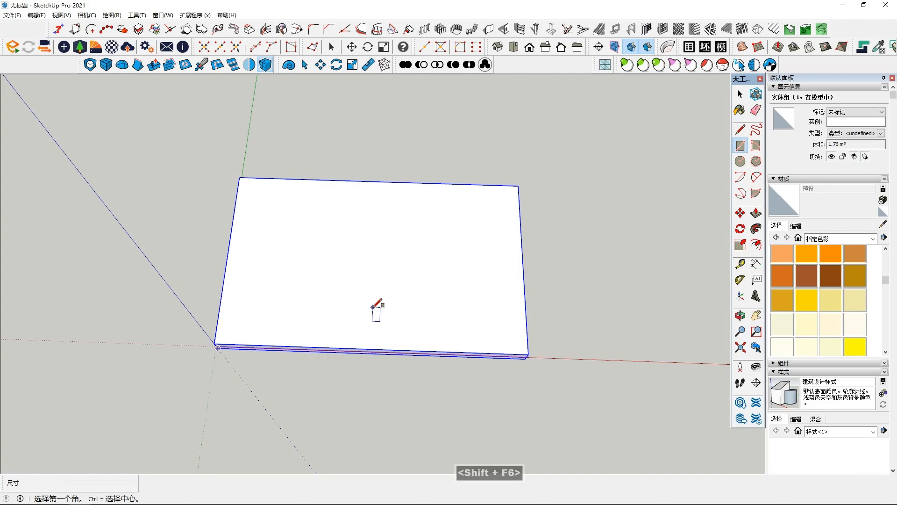
pyautogui.moveTo(366, 312); pyautogui.dragTo(500, 340, button='middle')
pyautogui.click(500, 341)
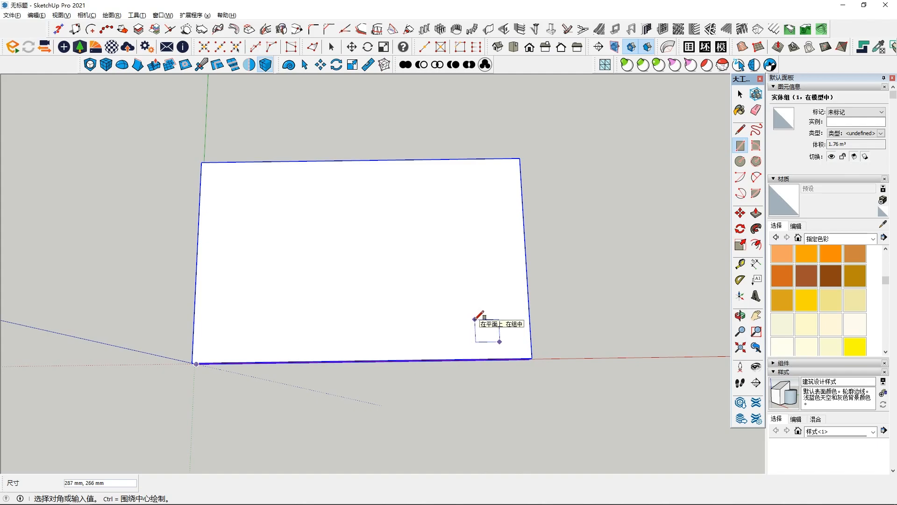
pyautogui.click(485, 332)
pyautogui.press('Escape')
# - Turn the small rectangle with its edges into a component, keeping the default component settings
pyautogui.press('space')
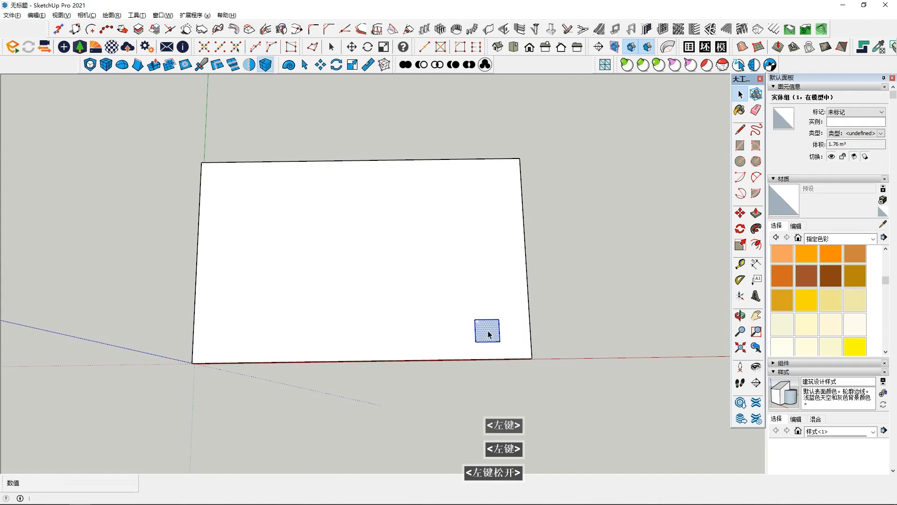
pyautogui.doubleClick(487, 330)
pyautogui.rightClick(488, 331)
pyautogui.click(512, 403)
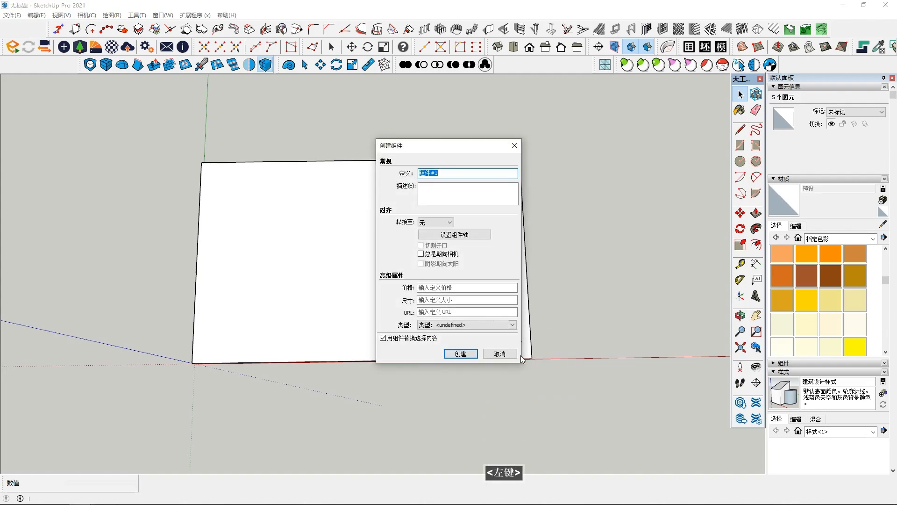
pyautogui.press('Return')
# - Reposition the square component near the slab corner, finishing with a move of about 58 mm along the green axis toward the near edge
pyautogui.click(740, 213)
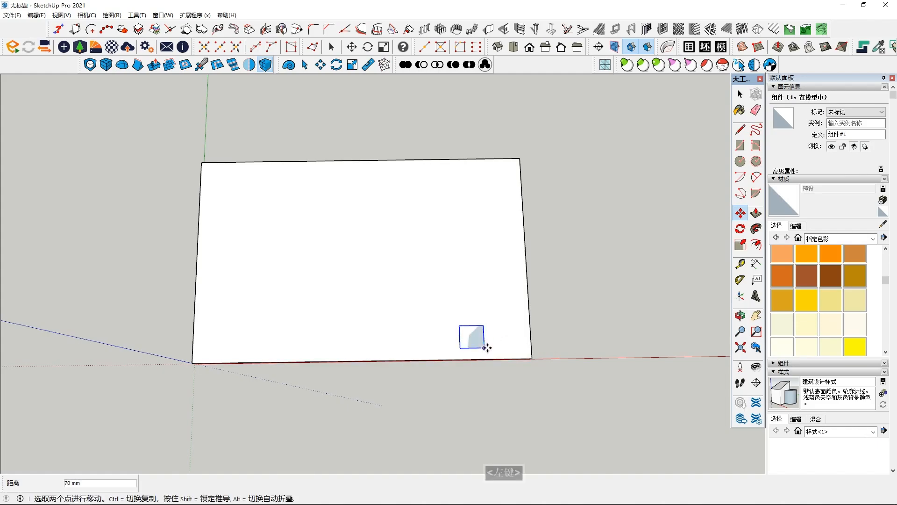
pyautogui.moveTo(491, 357); pyautogui.dragTo(490, 337, button='middle')
pyautogui.click(476, 338)
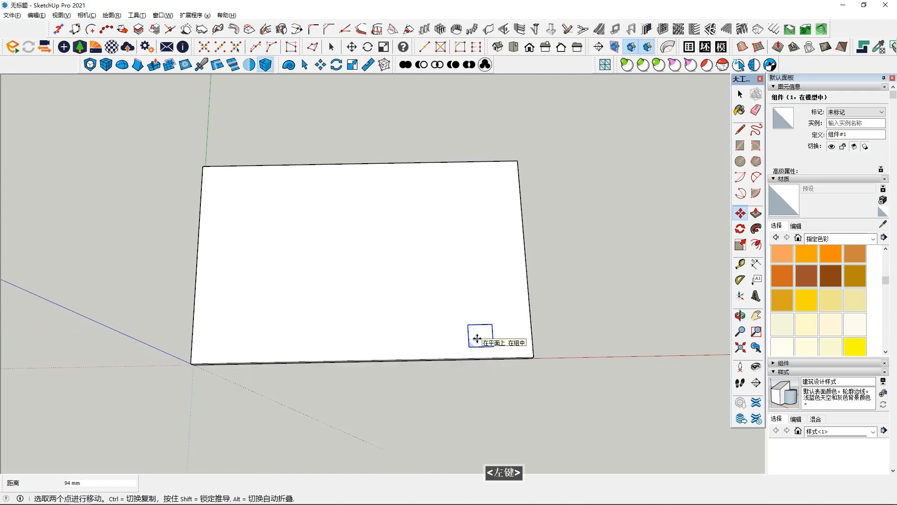
pyautogui.click(477, 338)
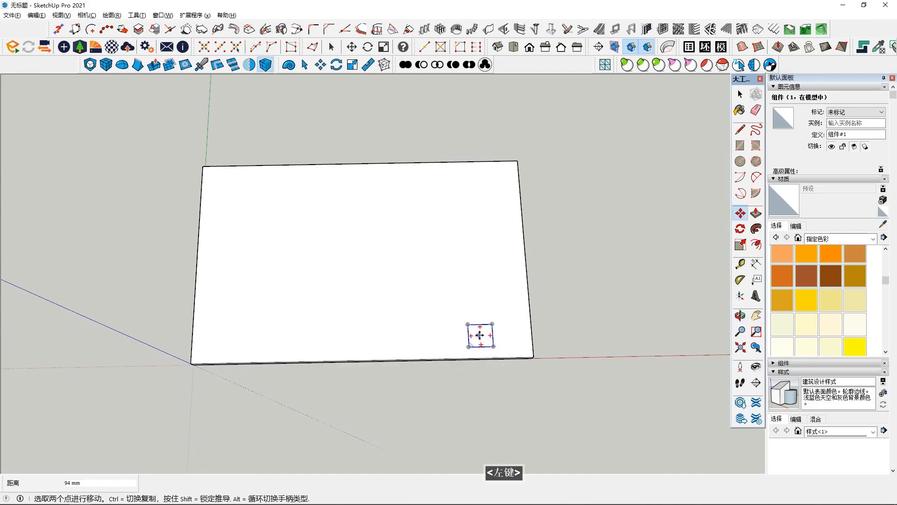
pyautogui.scroll(3, 479, 338)
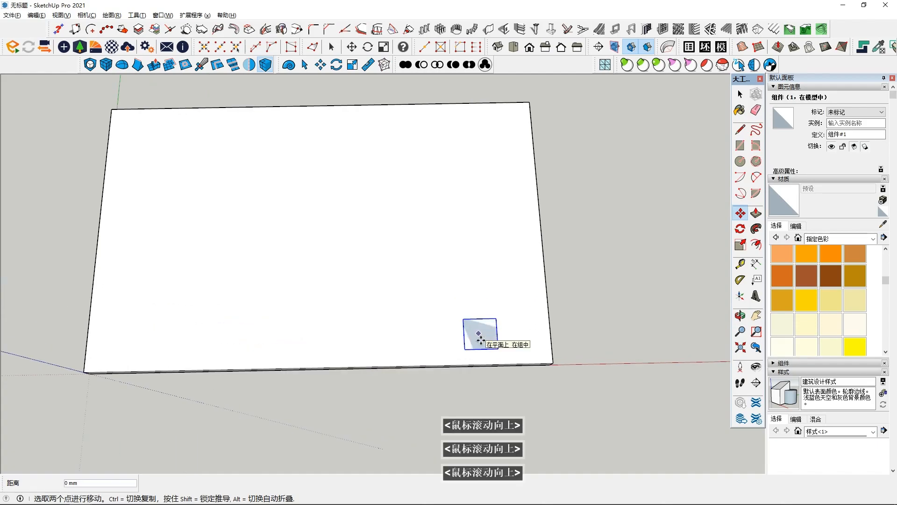
pyautogui.press('Left')
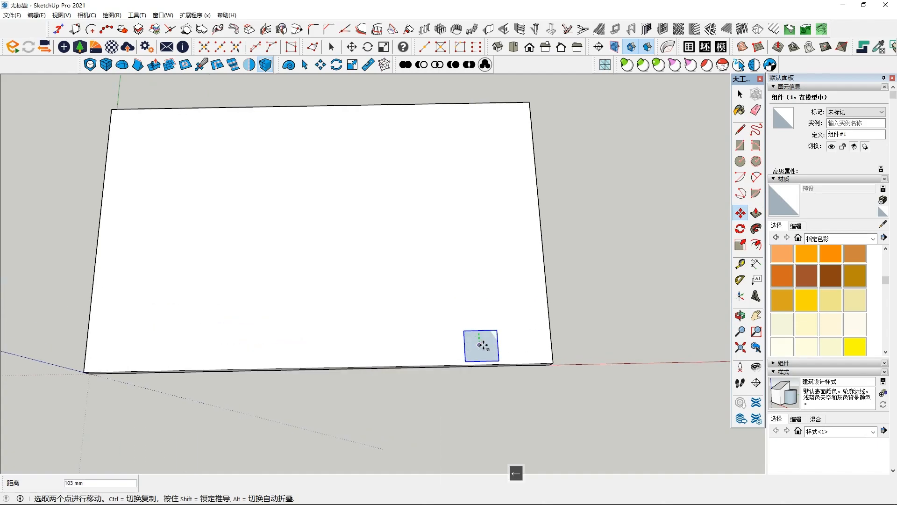
pyautogui.click(486, 339)
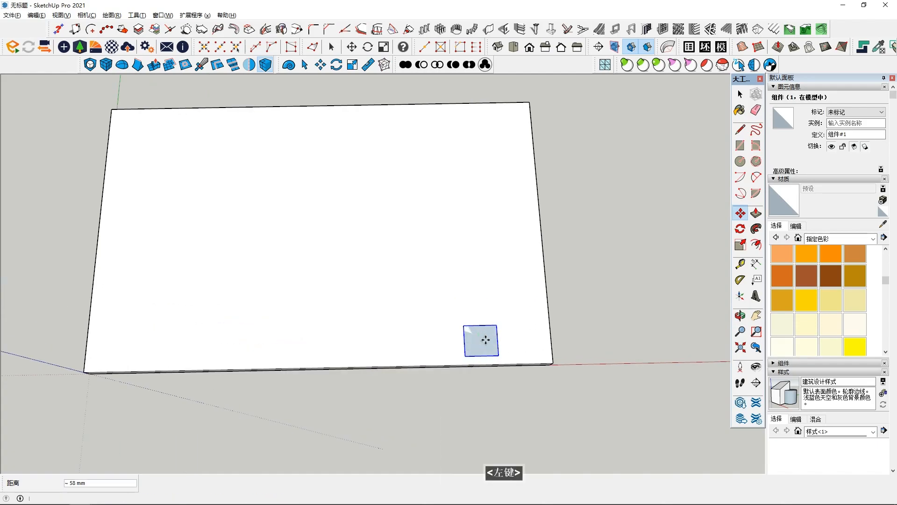
# - Mirror a copy of the square component about the slab's long-edge midpoint to the other near corner
pyautogui.scroll(-3, 486, 340)
pyautogui.middleClick(480, 294)
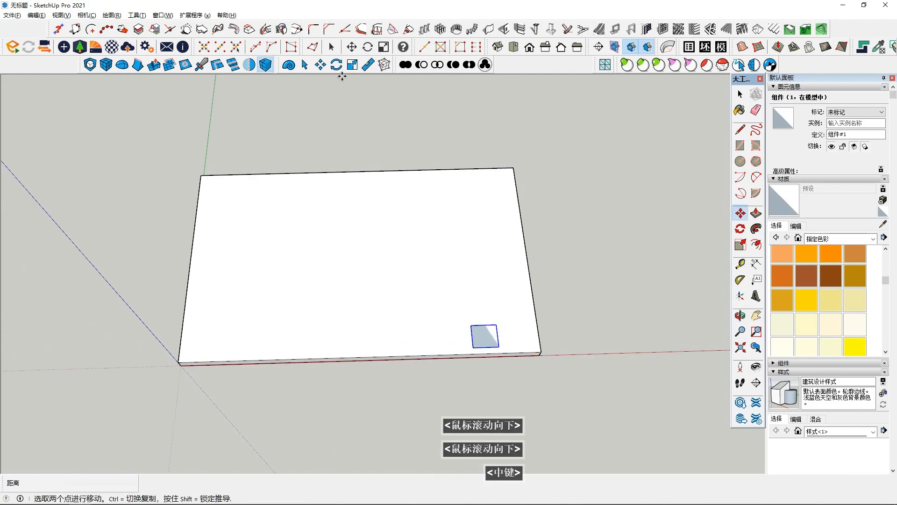
pyautogui.click(249, 65)
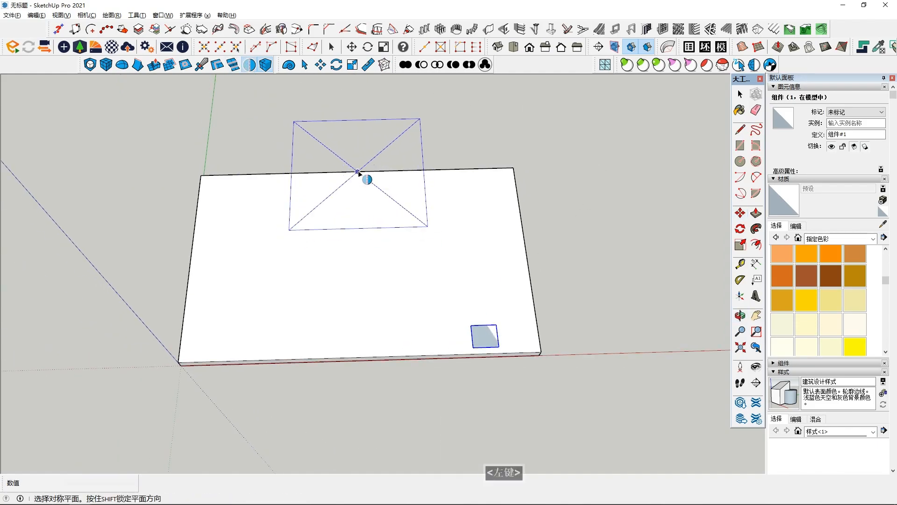
pyautogui.click(360, 176)
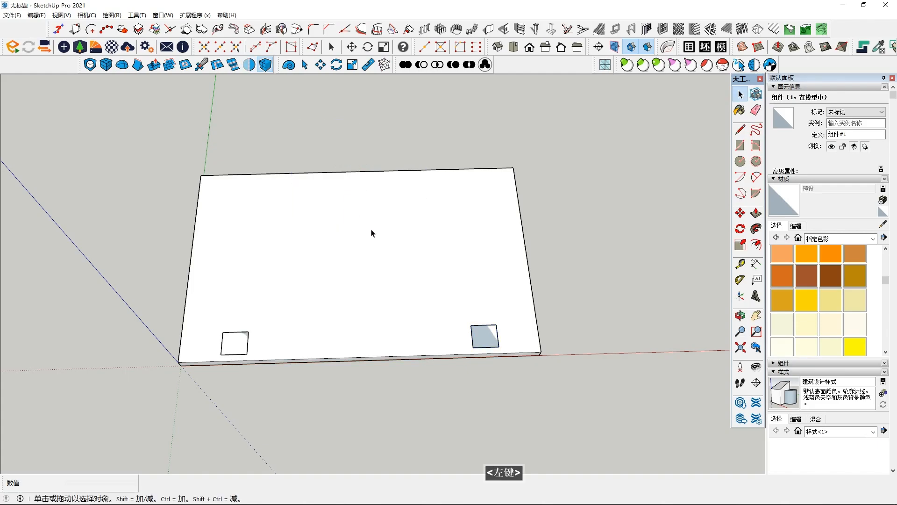
# - Undo the last action and mirror the two near squares about the short edge's midpoint to put copies at the far corners
pyautogui.scroll(-1, 355, 233)
pyautogui.click(549, 338)
pyautogui.hotkey('ctrl', 'z')
pyautogui.click(249, 65)
pyautogui.press('Right')
pyautogui.click(513, 254)
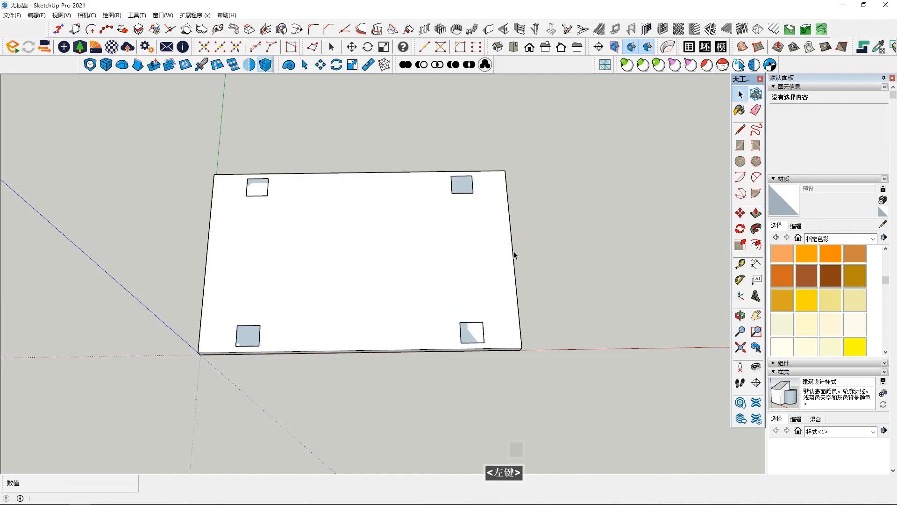
pyautogui.moveTo(513, 254); pyautogui.dragTo(518, 222, button='middle')
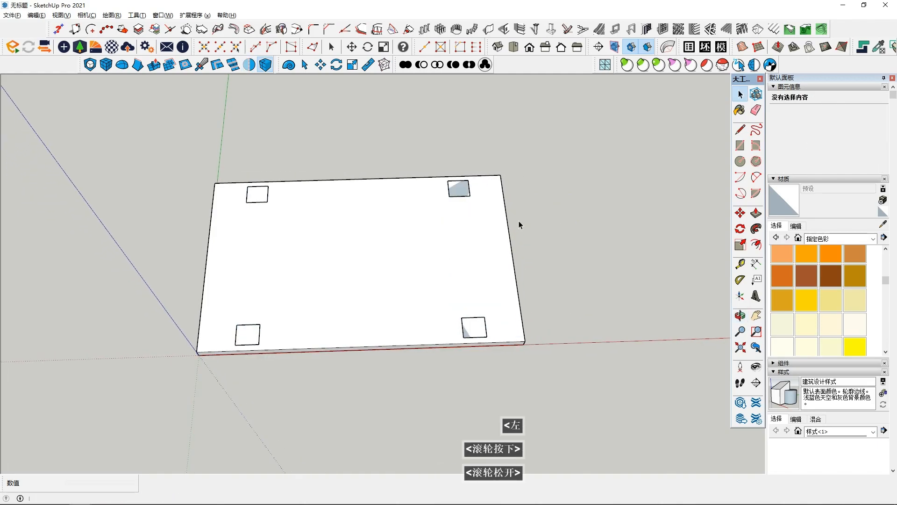
# - Open the front corner component for editing and push/pull its square face up into a column base block
pyautogui.scroll(1, 475, 255)
pyautogui.doubleClick(474, 335)
pyautogui.middleClick(474, 334)
pyautogui.middleClick(474, 335)
pyautogui.click(756, 215)
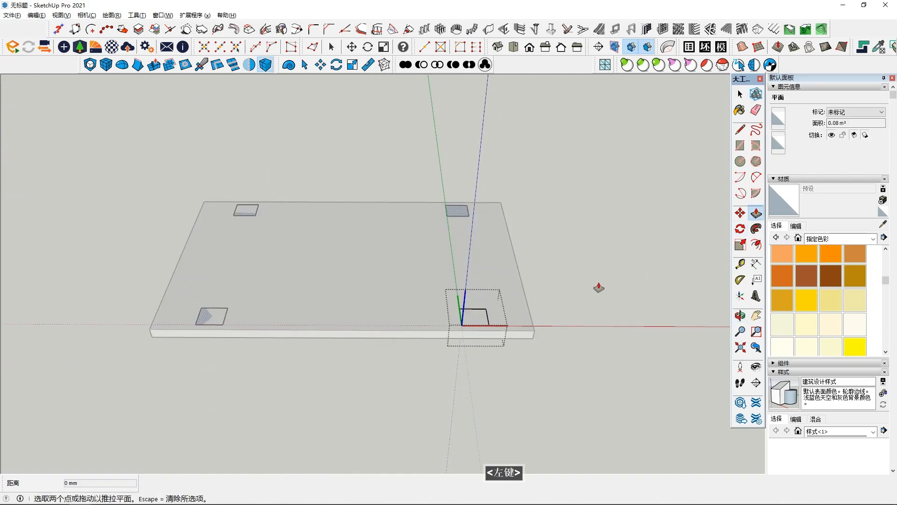
pyautogui.click(486, 317)
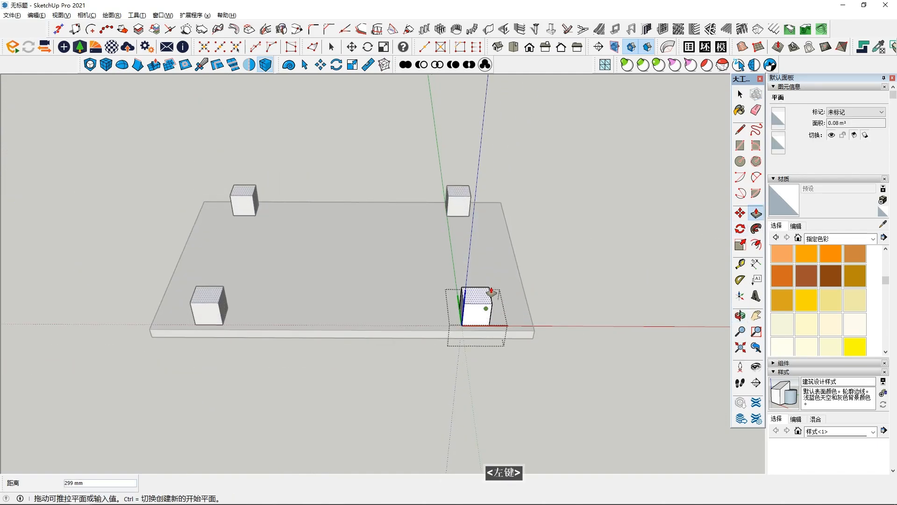
pyautogui.scroll(2, 477, 260)
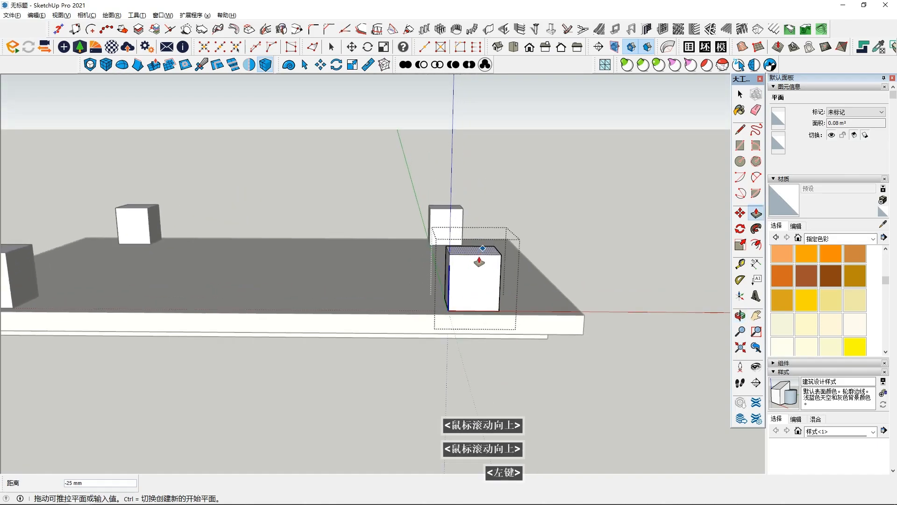
pyautogui.click(479, 260)
# - Offset the base block's top face inward to form a smaller inner square
pyautogui.scroll(2, 479, 260)
pyautogui.scroll(-2, 479, 259)
pyautogui.middleClick(718, 254)
pyautogui.click(755, 243)
pyautogui.click(481, 325)
pyautogui.click(468, 340)
pyautogui.press('space')
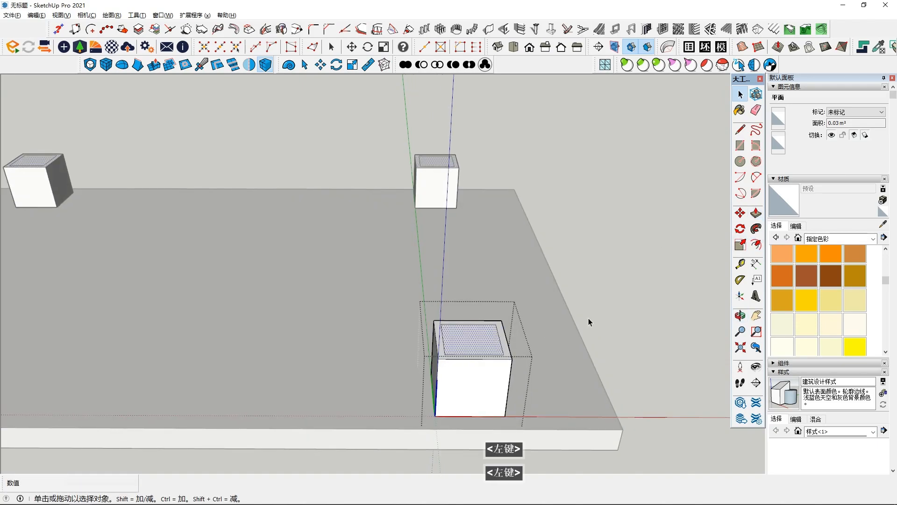
# - Raise the inner square on the base block by about 14 mm with Push/Pull
pyautogui.click(756, 213)
pyautogui.moveTo(514, 327); pyautogui.dragTo(472, 339, button='middle')
pyautogui.click(466, 310)
pyautogui.scroll(1, 466, 311)
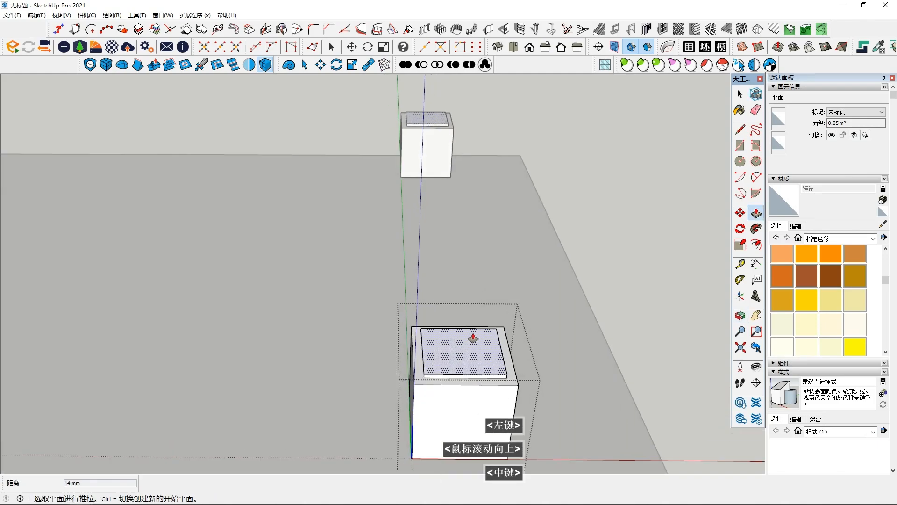
# - Offset the raised inner face outward to the outline of the base block
pyautogui.press('space')
pyautogui.doubleClick(655, 319)
pyautogui.click(755, 244)
pyautogui.click(507, 374)
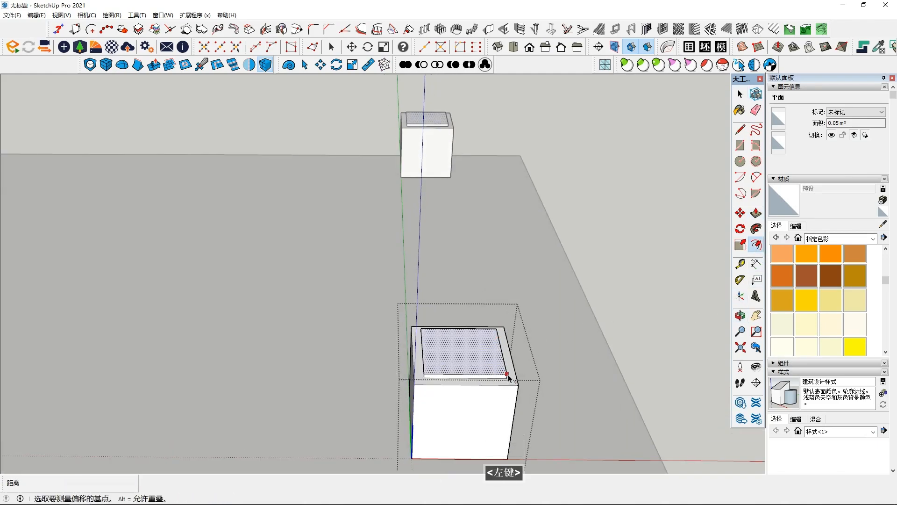
pyautogui.click(519, 386)
pyautogui.press('space')
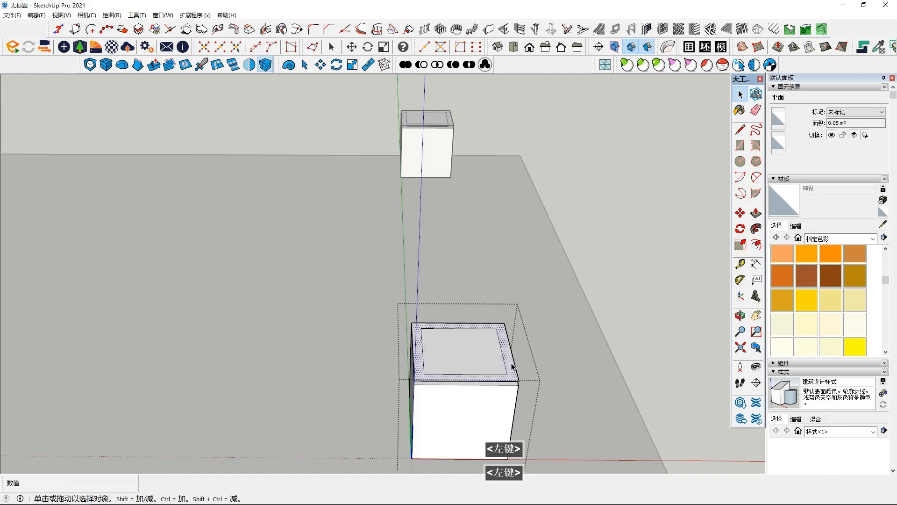
# - Push/pull the outer ring on top of the base block up by about 23 mm
pyautogui.click(756, 214)
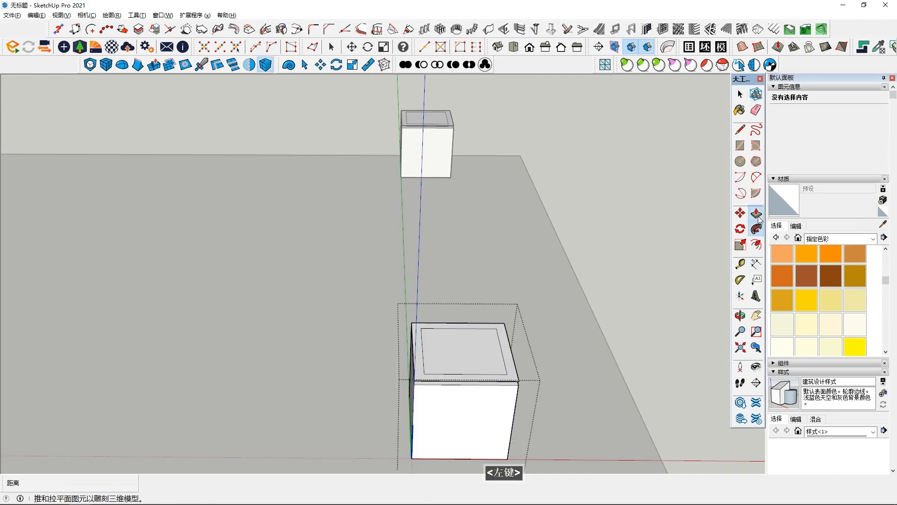
pyautogui.click(512, 370)
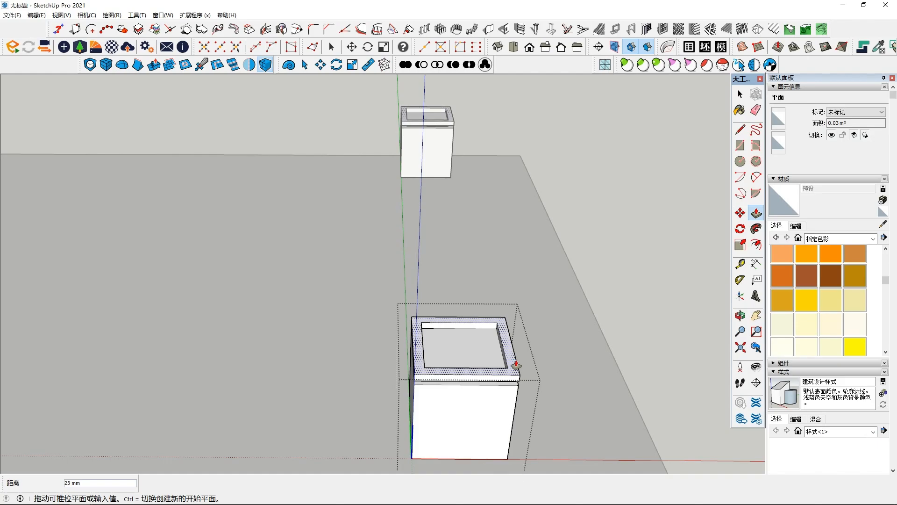
pyautogui.click(515, 364)
# - Push/pull the inner face of the base up 3000 mm as the column shaft and close the component
pyautogui.moveTo(516, 364); pyautogui.dragTo(507, 337, button='middle')
pyautogui.click(472, 343)
pyautogui.scroll(-3, 481, 283)
pyautogui.moveTo(483, 261); pyautogui.dragTo(478, 231, button='middle')
pyautogui.scroll(1, 468, 162)
pyautogui.scroll(-3, 468, 160)
pyautogui.scroll(-6, 477, 170)
pyautogui.keyDown('shift'); pyautogui.moveTo(476, 170); pyautogui.dragTo(474, 208, button='middle'); pyautogui.keyUp('shift')
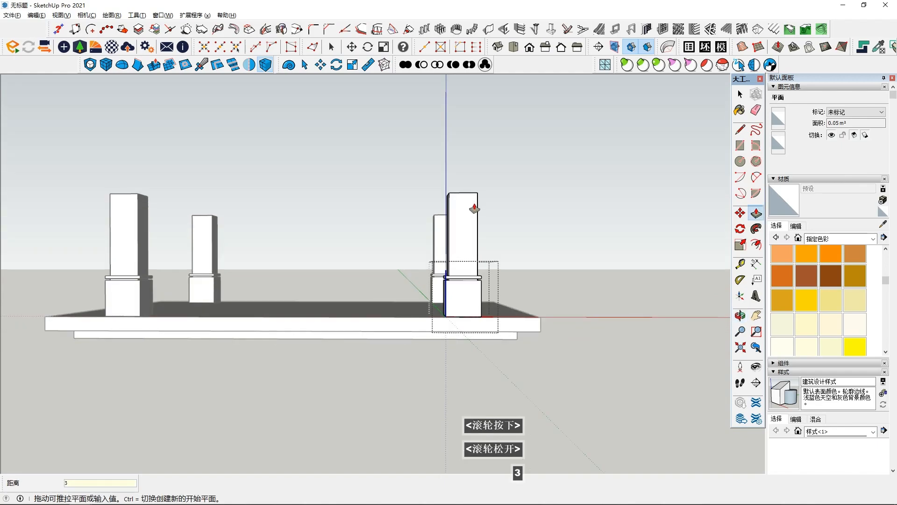
pyautogui.write('3000')
pyautogui.press('Return')
pyautogui.press('space')
pyautogui.scroll(-5, 478, 179)
pyautogui.moveTo(478, 178); pyautogui.dragTo(484, 331, button='middle')
pyautogui.scroll(-4, 483, 229)
pyautogui.click(433, 343)
pyautogui.moveTo(433, 344); pyautogui.dragTo(551, 326, button='middle')
pyautogui.scroll(3, 524, 310)
pyautogui.moveTo(459, 301); pyautogui.dragTo(413, 272, button='middle')
pyautogui.scroll(5, 455, 263)
pyautogui.moveTo(440, 226); pyautogui.dragTo(439, 226, button='middle')
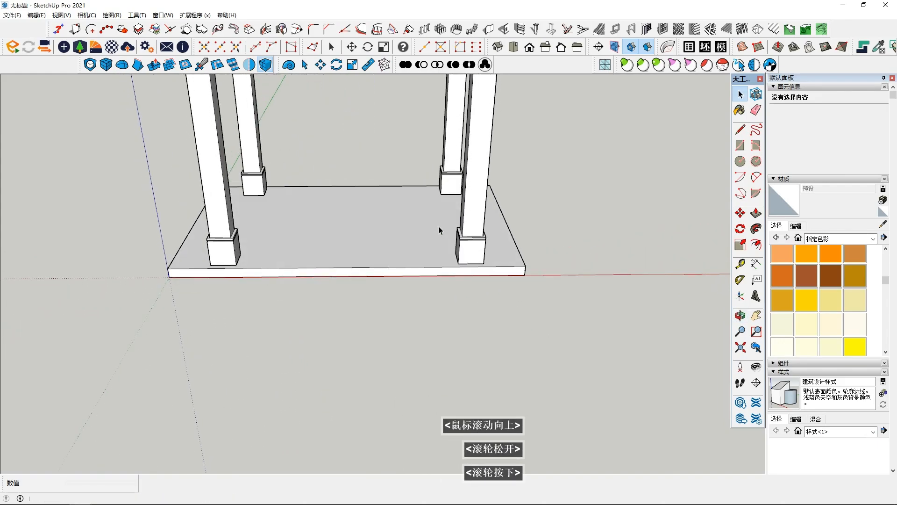
pyautogui.scroll(-3, 443, 226)
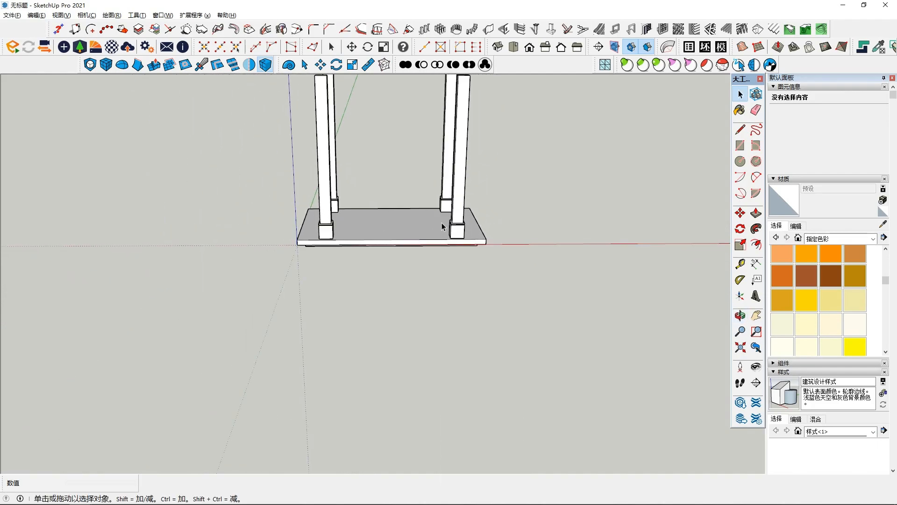
pyautogui.keyDown('shift'); pyautogui.scroll(-2, 443, 227); pyautogui.keyUp('shift')
pyautogui.moveTo(443, 227); pyautogui.dragTo(701, 170, button='middle')
pyautogui.scroll(3, 415, 268)
pyautogui.click(740, 145)
pyautogui.scroll(3, 352, 144)
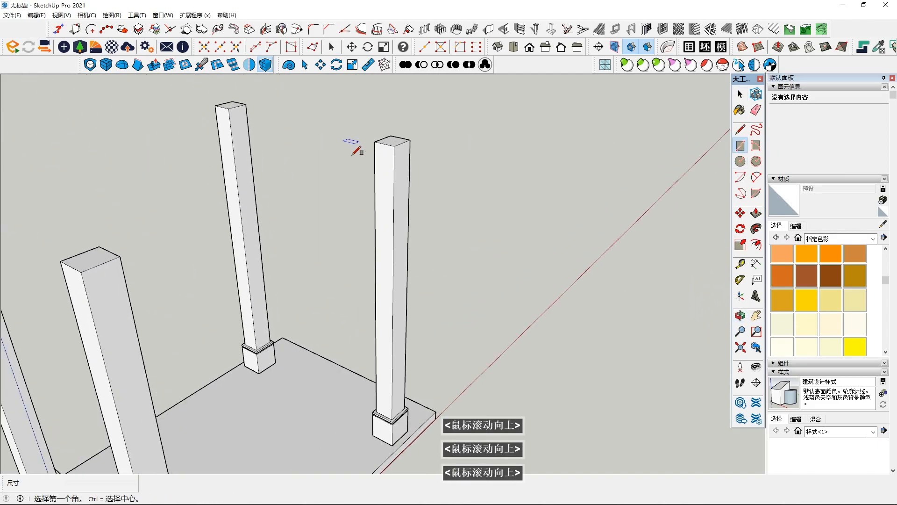
pyautogui.click(395, 132)
pyautogui.keyDown('shift'); pyautogui.moveTo(400, 214); pyautogui.dragTo(395, 384, button='middle'); pyautogui.keyUp('shift')
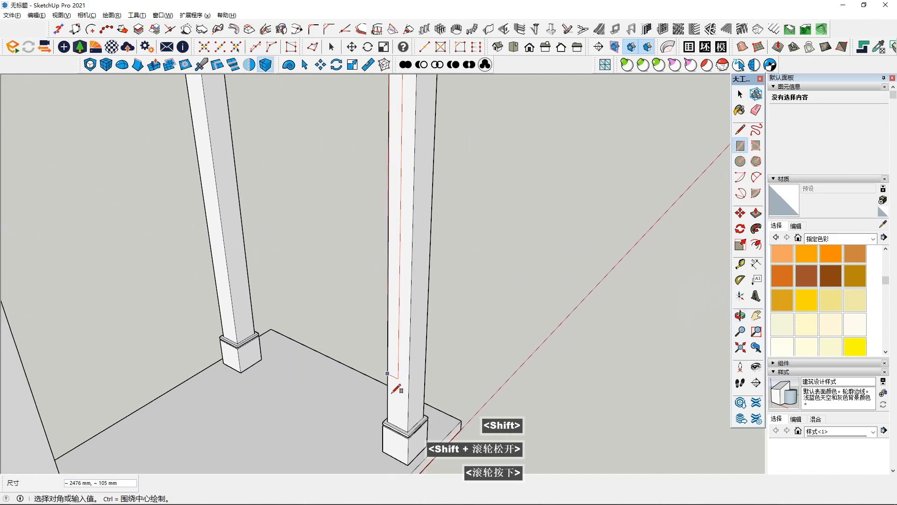
pyautogui.keyDown('shift'); pyautogui.moveTo(410, 417); pyautogui.dragTo(403, 346, button='middle'); pyautogui.keyUp('shift')
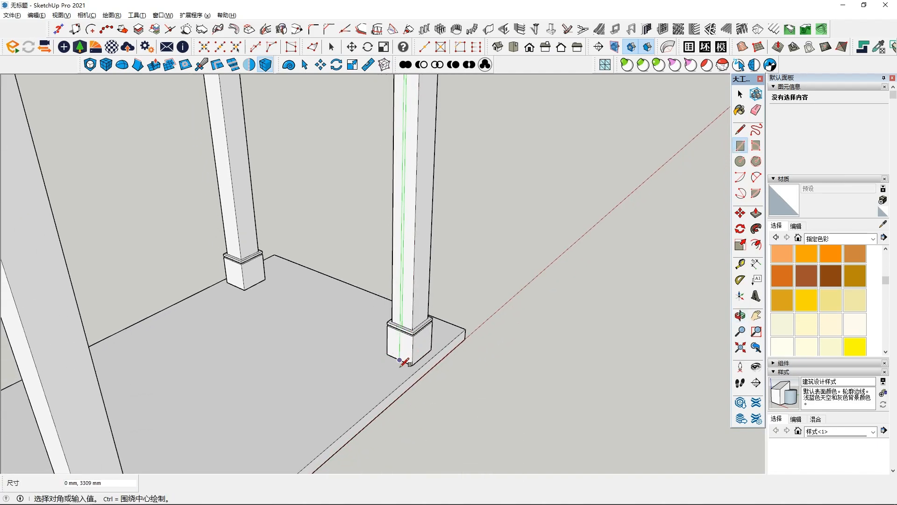
pyautogui.press('Escape')
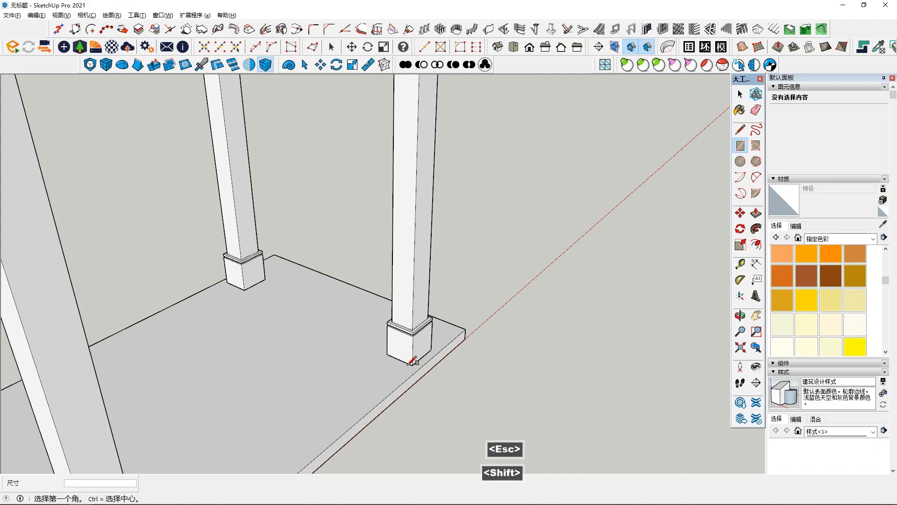
# - Draw a vertical rectangle about 105 by 2977 mm on one column's shaft face, from the shaft top down to the base molding
pyautogui.hotkey('shift', 'F6')
pyautogui.scroll(-5, 464, 332)
pyautogui.scroll(5, 421, 270)
pyautogui.moveTo(423, 269); pyautogui.dragTo(448, 218, button='middle')
pyautogui.scroll(3, 447, 229)
pyautogui.scroll(-3, 448, 238)
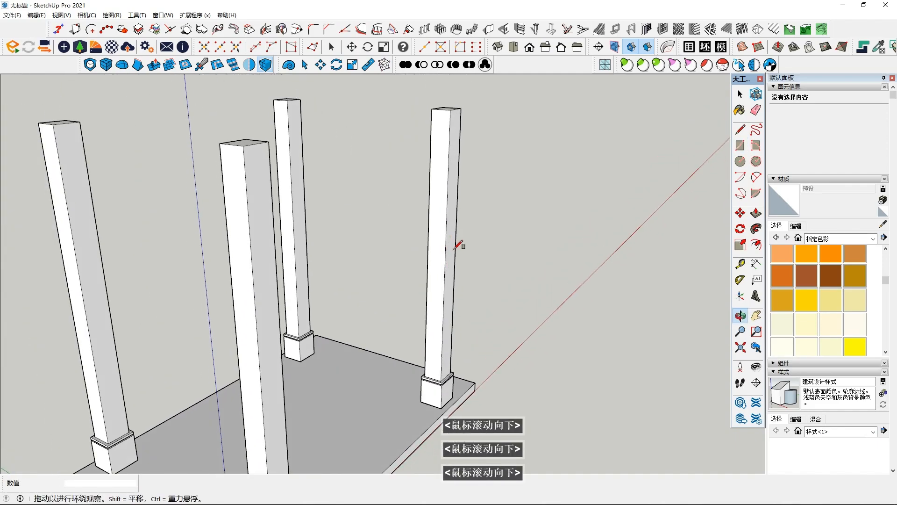
pyautogui.moveTo(450, 249); pyautogui.dragTo(282, 457, button='middle')
pyautogui.keyDown('shift'); pyautogui.moveTo(542, 266); pyautogui.dragTo(499, 151, button='middle'); pyautogui.keyUp('shift')
pyautogui.scroll(-1, 478, 153)
pyautogui.scroll(3, 495, 264)
pyautogui.click(515, 248)
pyautogui.keyDown('shift'); pyautogui.moveTo(447, 346); pyautogui.dragTo(460, 260, button='middle'); pyautogui.keyUp('shift')
pyautogui.scroll(6, 480, 199)
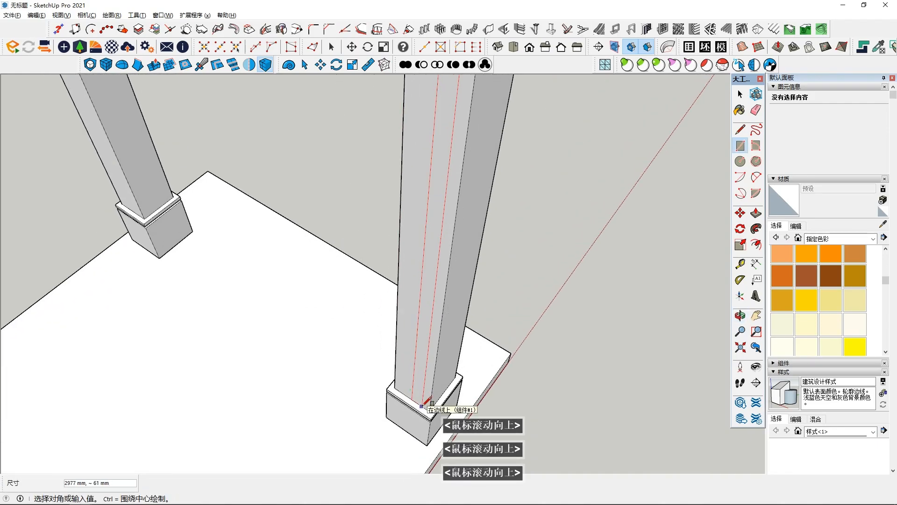
pyautogui.scroll(1, 425, 409)
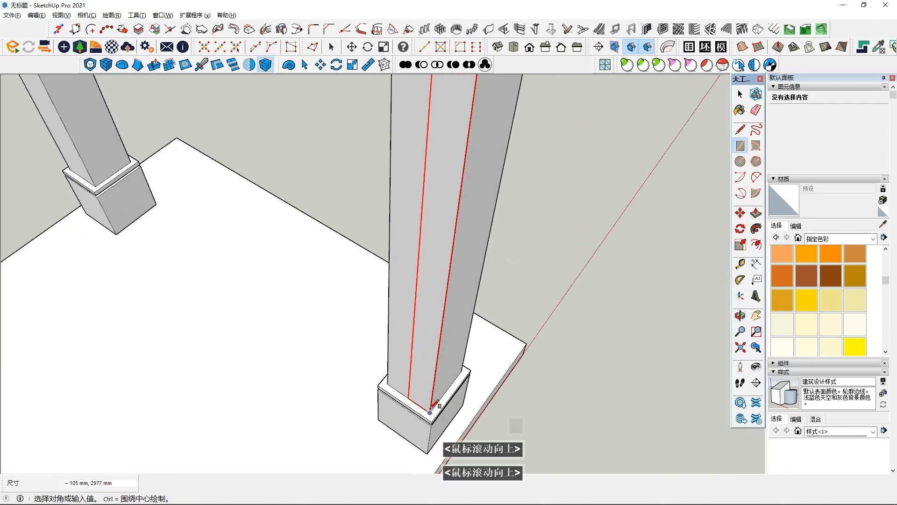
pyautogui.scroll(1, 430, 412)
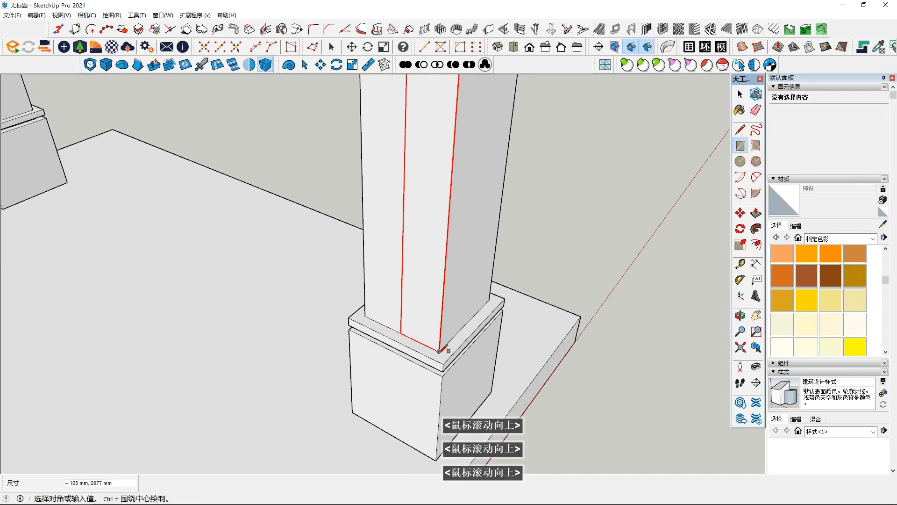
pyautogui.click(439, 350)
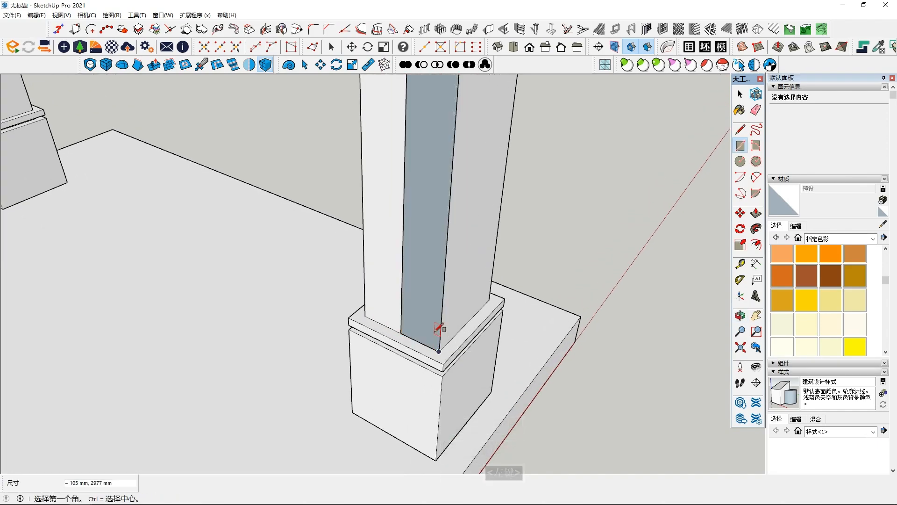
# - Select the rectangle with its edges and move it off the column shaft to stand free beside the column
pyautogui.press('space')
pyautogui.doubleClick(424, 262)
pyautogui.scroll(-4, 427, 257)
pyautogui.keyDown('shift'); pyautogui.moveTo(423, 214); pyautogui.dragTo(404, 310, button='middle'); pyautogui.keyUp('shift')
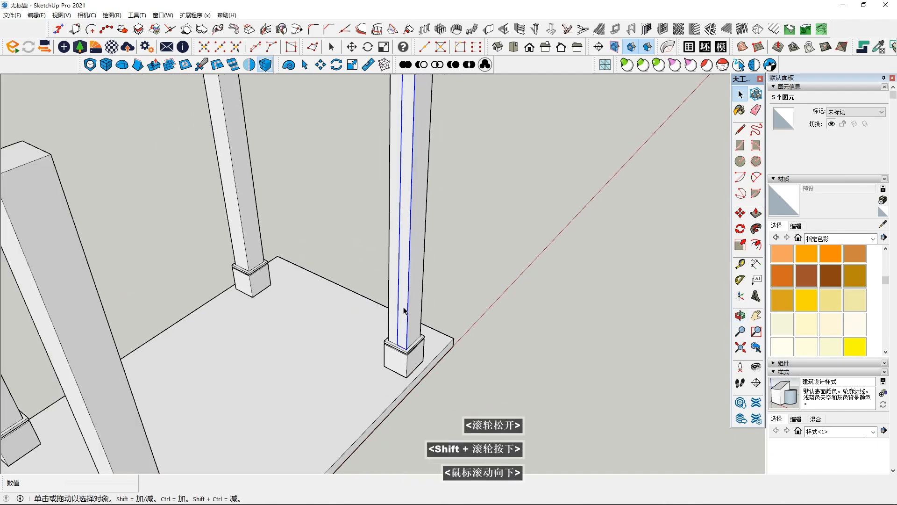
pyautogui.scroll(-2, 405, 310)
pyautogui.click(740, 213)
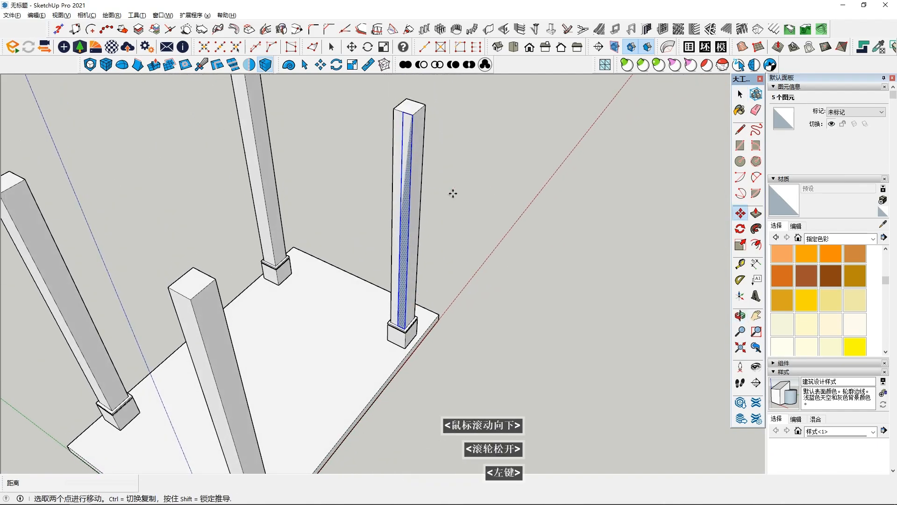
pyautogui.click(406, 209)
pyautogui.click(367, 243)
# - Scale the rectangle downward by a factor of about 1.11 so its lower edge reaches the slab surface
pyautogui.moveTo(373, 299); pyautogui.dragTo(424, 194, button='middle')
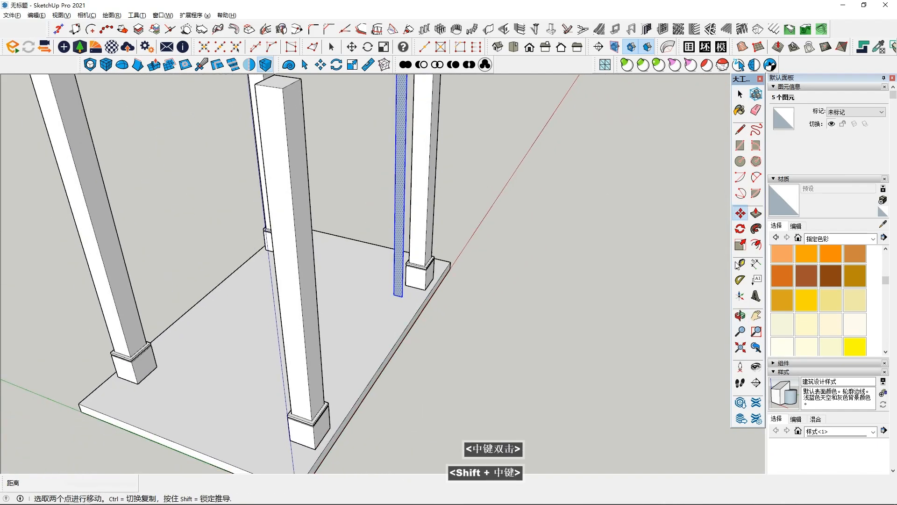
pyautogui.click(741, 247)
pyautogui.moveTo(398, 297); pyautogui.dragTo(393, 320)
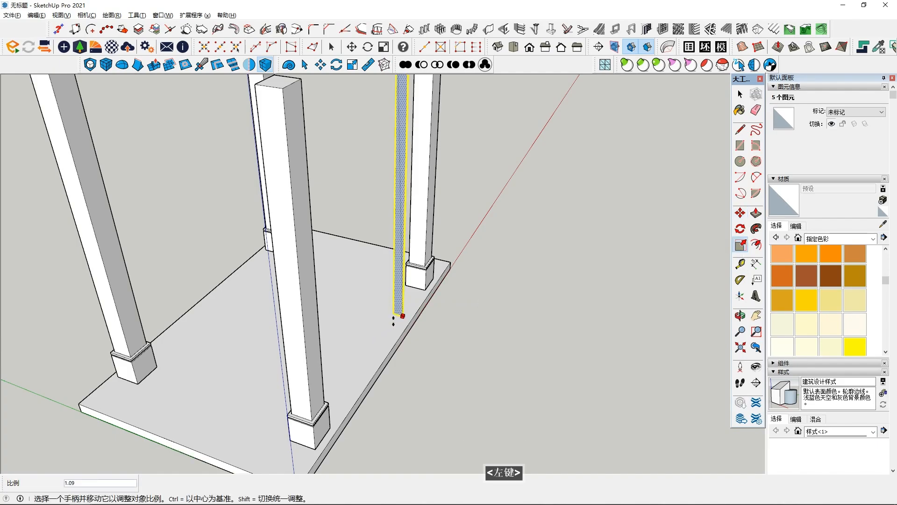
pyautogui.press('Escape')
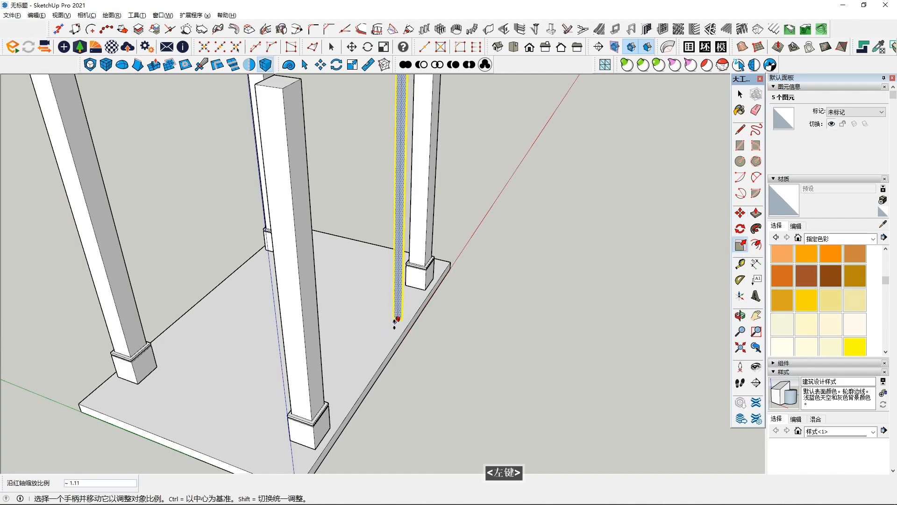
pyautogui.click(401, 340)
pyautogui.moveTo(439, 304); pyautogui.dragTo(407, 303, button='middle')
pyautogui.press('space')
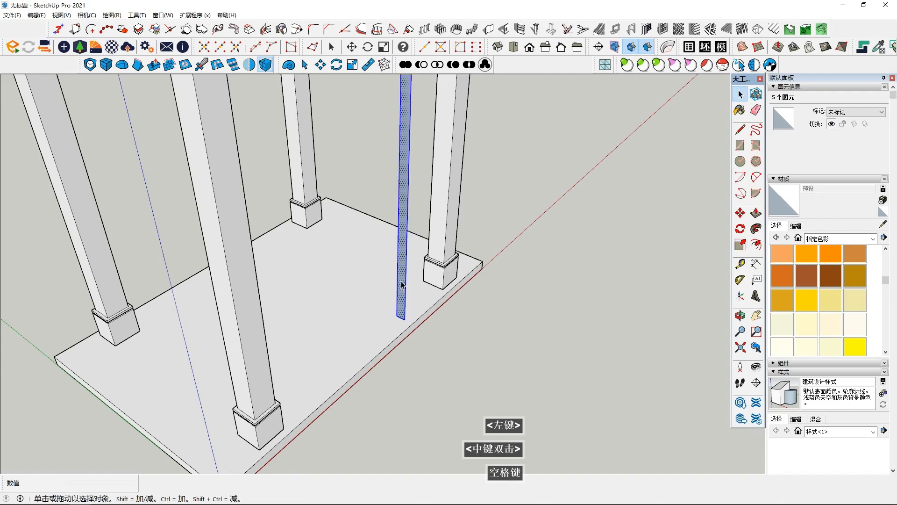
# - Push/pull the rectangle about 606 mm into a tall, wide panel standing next to the column
pyautogui.scroll(5, 401, 284)
pyautogui.moveTo(406, 263); pyautogui.dragTo(414, 299, button='middle')
pyautogui.scroll(-3, 358, 317)
pyautogui.click(756, 213)
pyautogui.moveTo(416, 240); pyautogui.dragTo(402, 247, button='middle')
pyautogui.click(384, 256)
pyautogui.moveTo(256, 220); pyautogui.dragTo(409, 292, button='middle')
pyautogui.scroll(2, 410, 294)
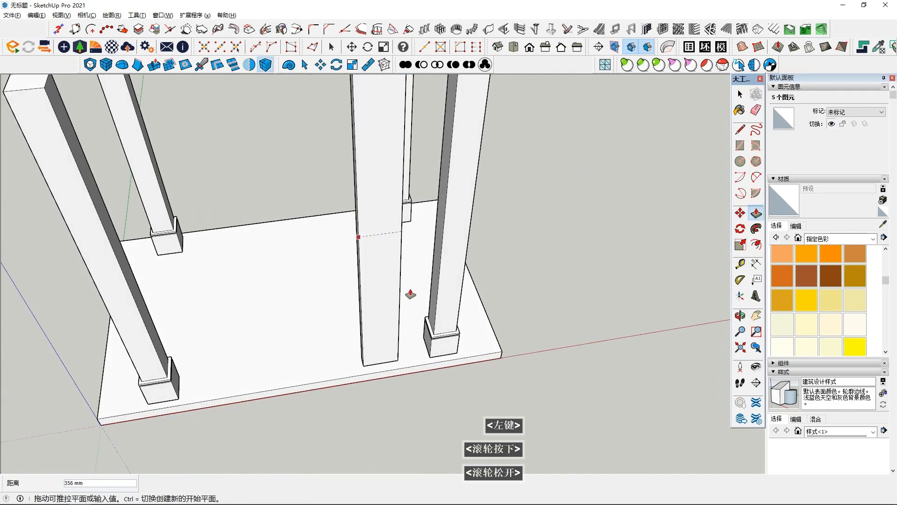
pyautogui.scroll(-1, 406, 287)
pyautogui.moveTo(417, 348)
pyautogui.mouseDown(button='middle')
pyautogui.moveTo(395, 344)
pyautogui.moveTo(416, 349)
pyautogui.mouseUp(button='middle')
pyautogui.scroll(2, 416, 347)
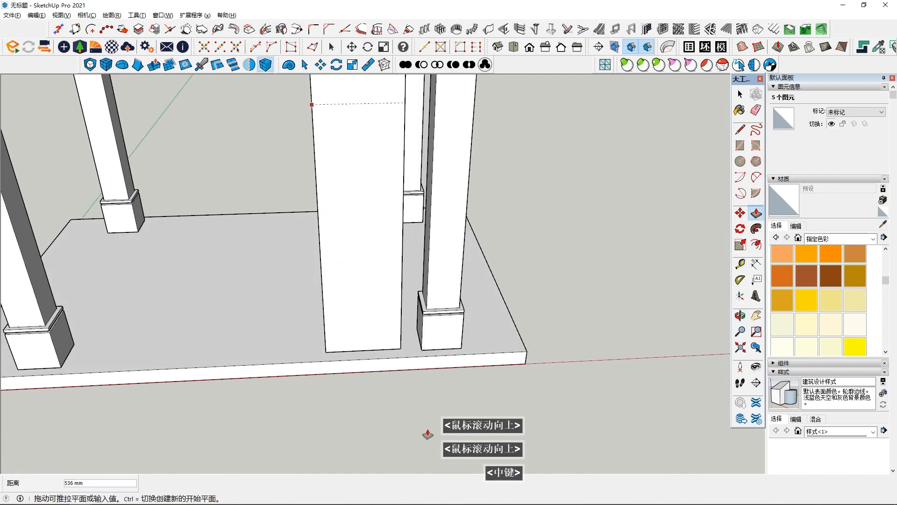
pyautogui.click(439, 426)
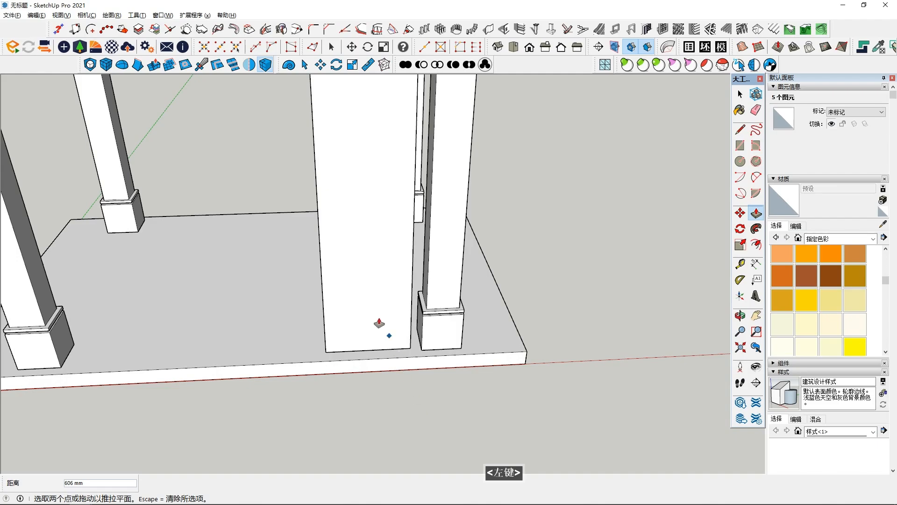
# - Push the panel's narrow side face away from the column inward by about 153 mm to reduce its width
pyautogui.moveTo(380, 322); pyautogui.dragTo(373, 253, button='middle')
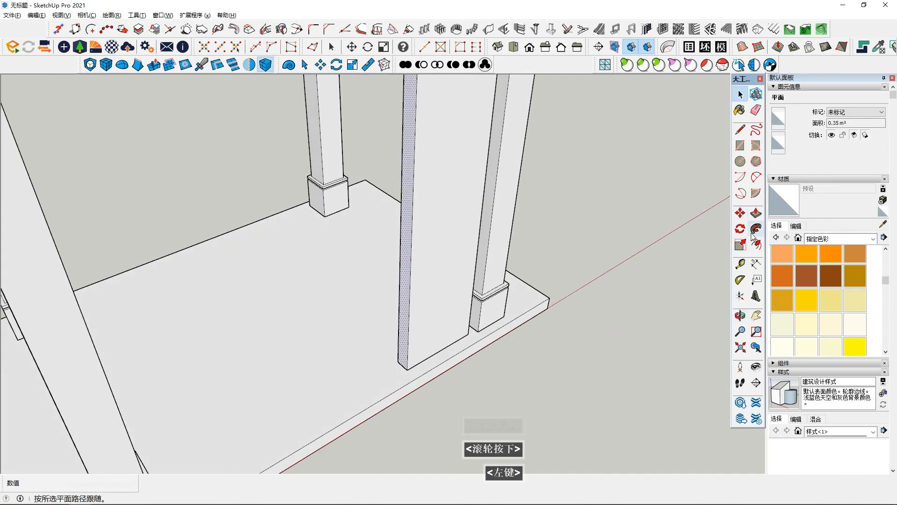
pyautogui.click(402, 248)
pyautogui.moveTo(410, 244); pyautogui.dragTo(377, 280, button='middle')
pyautogui.scroll(-1, 373, 364)
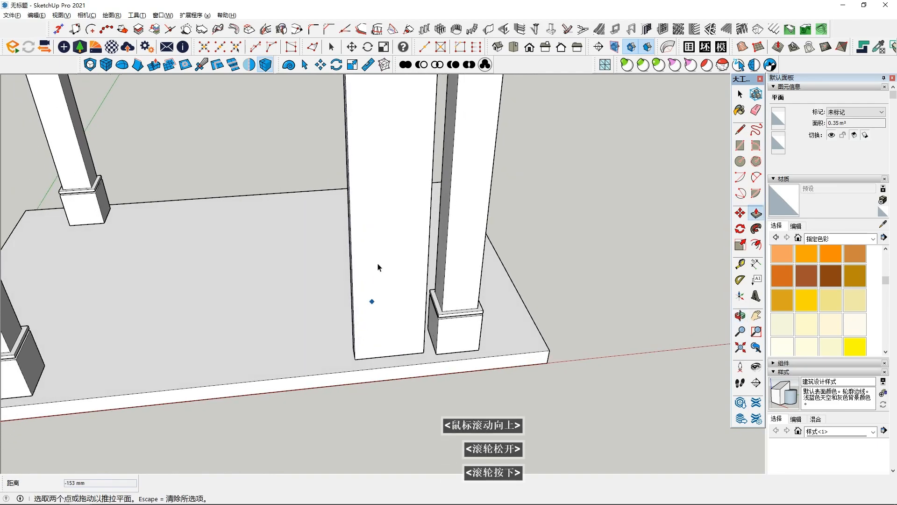
pyautogui.click(376, 281)
pyautogui.press('space')
# - Push the panel's broad face inward by about 54 mm to make the panel thinner
pyautogui.scroll(4, 473, 340)
pyautogui.scroll(-1, 472, 341)
pyautogui.moveTo(473, 340); pyautogui.dragTo(458, 343, button='middle')
pyautogui.scroll(-3, 535, 339)
pyautogui.moveTo(537, 339); pyautogui.dragTo(479, 322, button='middle')
pyautogui.click(477, 248)
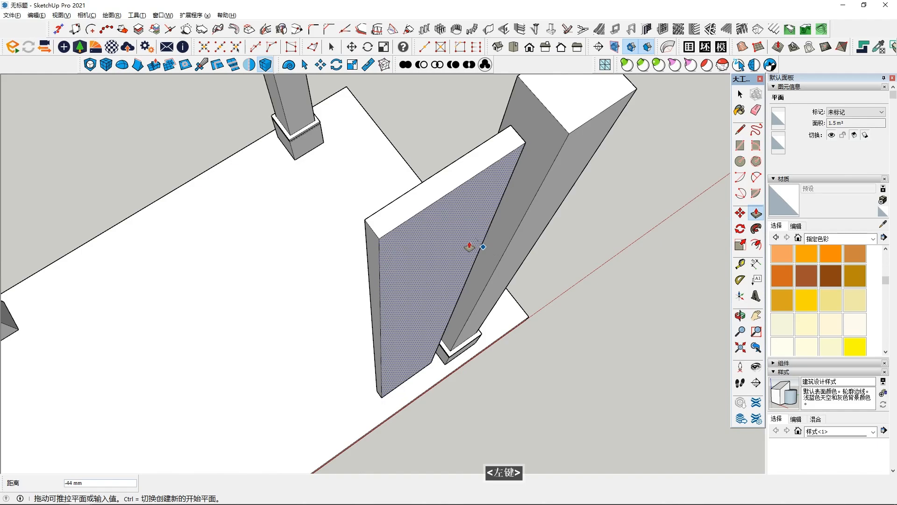
pyautogui.click(468, 245)
pyautogui.moveTo(468, 245); pyautogui.dragTo(374, 352, button='middle')
pyautogui.press('alt')
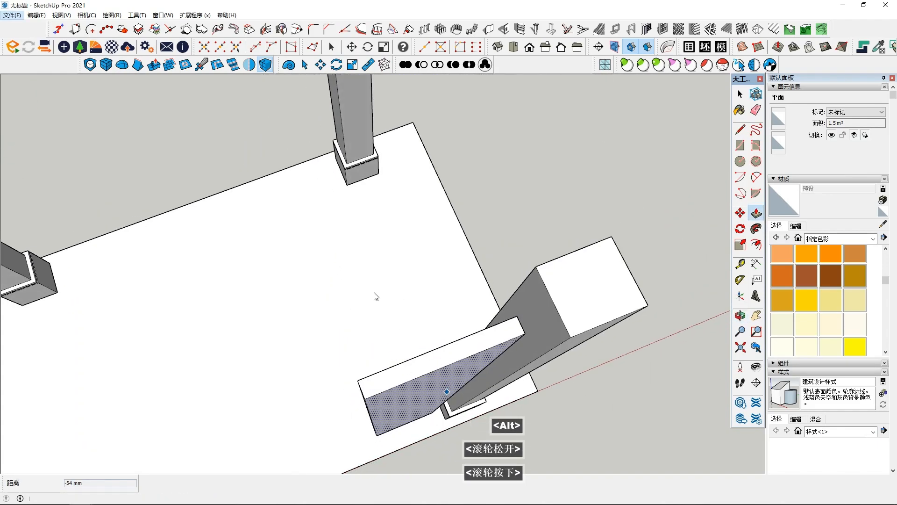
pyautogui.scroll(-2, 444, 388)
pyautogui.moveTo(444, 388); pyautogui.dragTo(466, 283, button='middle')
pyautogui.press('Escape')
# - Offset the outline of the panel's broad face inward to form a narrow border all around
pyautogui.scroll(-2, 466, 283)
pyautogui.press('space')
pyautogui.click(453, 354)
pyautogui.keyDown('shift'); pyautogui.moveTo(450, 362); pyautogui.dragTo(443, 174, button='middle'); pyautogui.keyUp('shift')
pyautogui.keyDown('shift'); pyautogui.scroll(-2, 442, 174); pyautogui.keyUp('shift')
pyautogui.click(445, 322)
pyautogui.keyDown('shift'); pyautogui.scroll(-2, 445, 323); pyautogui.keyUp('shift')
pyautogui.keyDown('shift'); pyautogui.moveTo(445, 322); pyautogui.dragTo(453, 234, button='middle'); pyautogui.keyUp('shift')
pyautogui.doubleClick(457, 136)
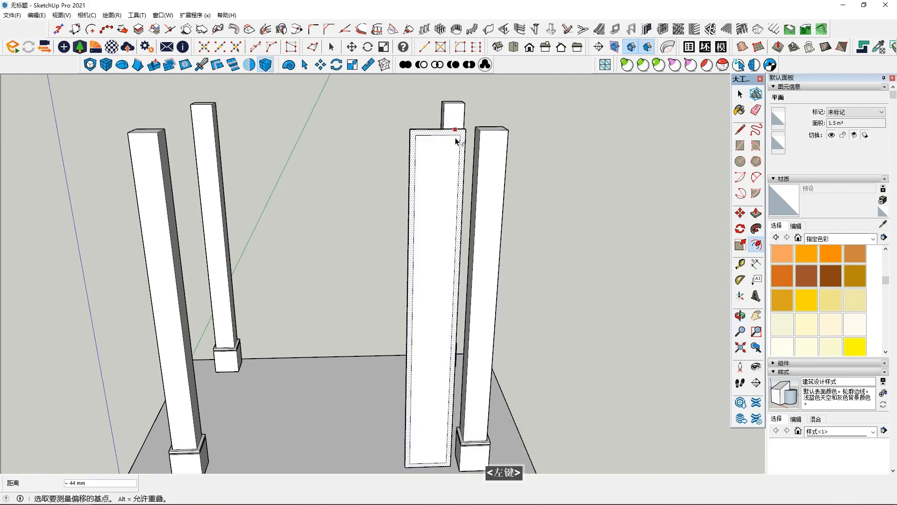
pyautogui.scroll(3, 456, 141)
pyautogui.click(460, 136)
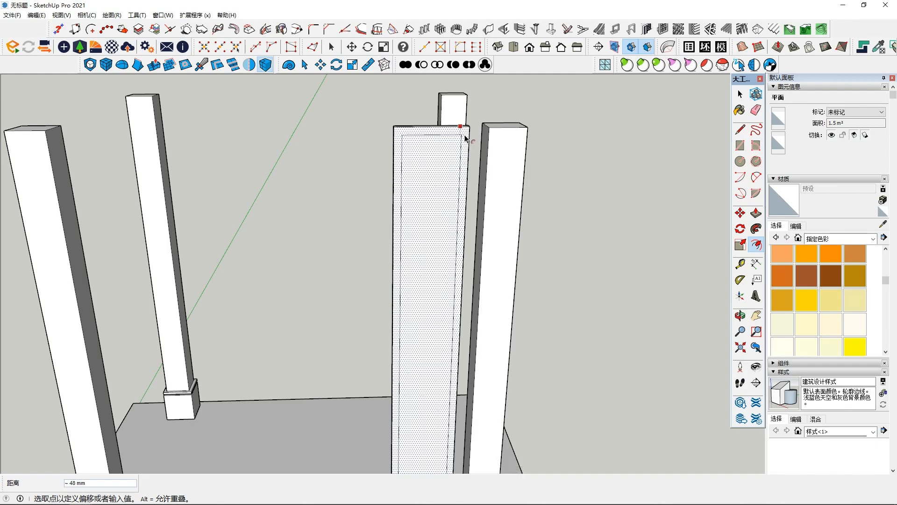
pyautogui.click(465, 139)
pyautogui.press('space')
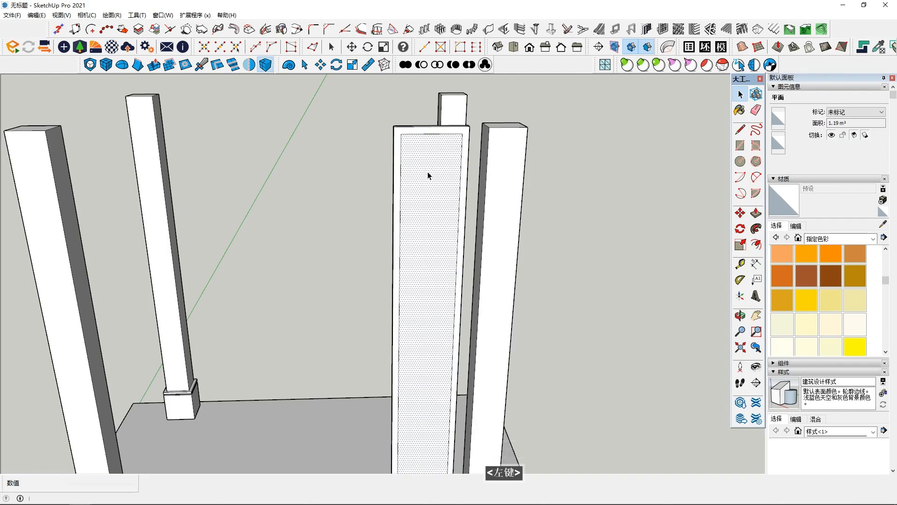
# - Push the inner face about 51 mm through the panel's full thickness to leave an open frame
pyautogui.moveTo(425, 173); pyautogui.dragTo(678, 233, button='middle')
pyautogui.click(756, 214)
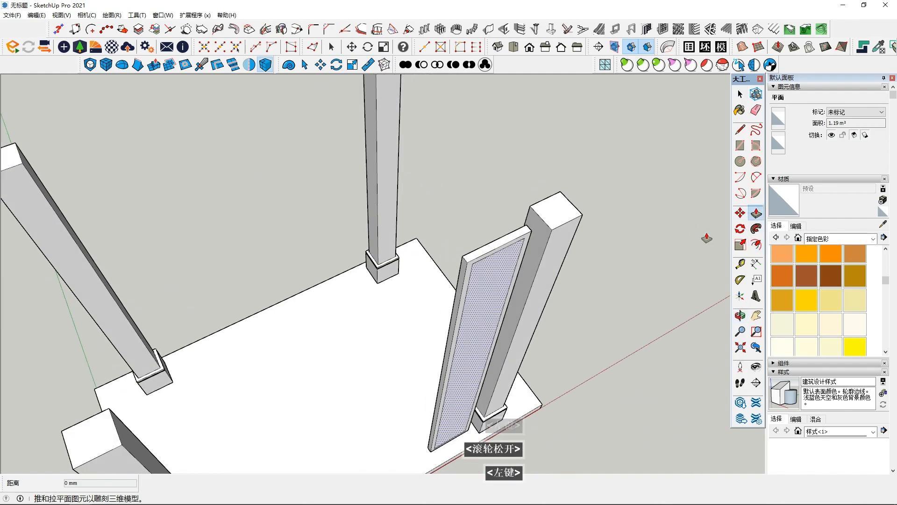
pyautogui.click(499, 297)
pyautogui.scroll(5, 621, 270)
pyautogui.scroll(-3, 531, 186)
pyautogui.middleClick(484, 155)
pyautogui.middleClick(484, 156)
pyautogui.moveTo(537, 175); pyautogui.dragTo(245, 188, button='middle')
pyautogui.moveTo(294, 200); pyautogui.dragTo(301, 266, button='middle')
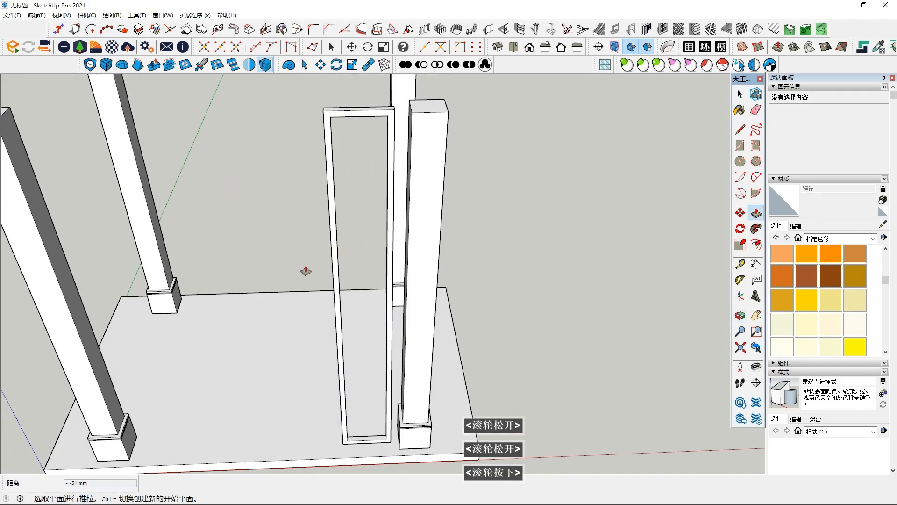
# - Select all the connected geometry of the open frame and make it a group
pyautogui.scroll(-2, 320, 255)
pyautogui.press('space')
pyautogui.click(342, 138)
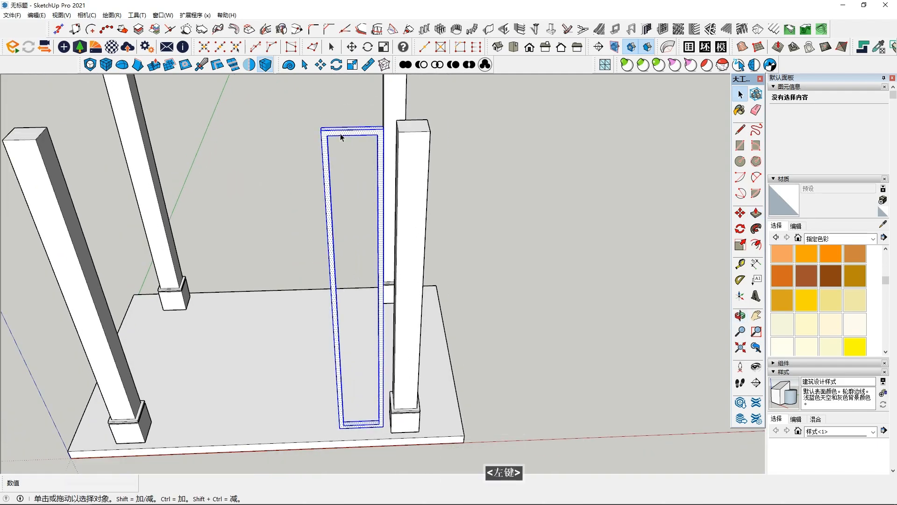
pyautogui.rightClick(341, 138)
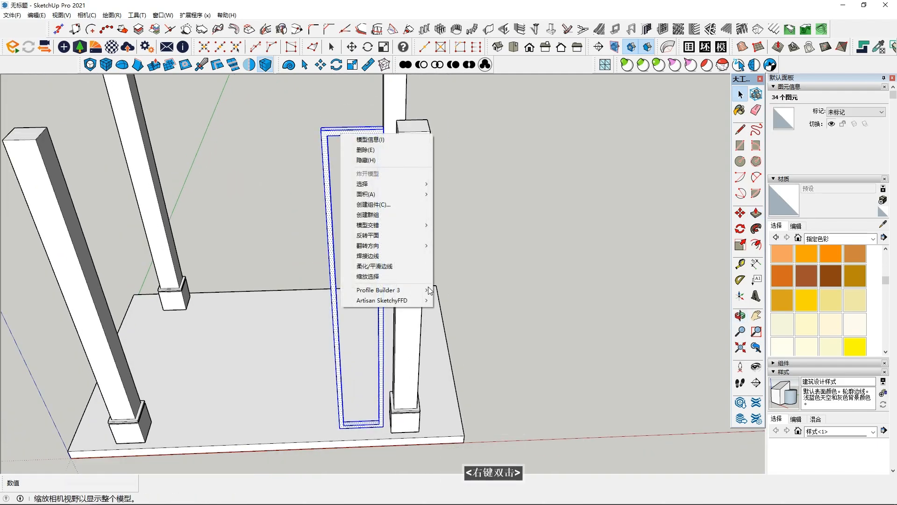
pyautogui.click(377, 215)
pyautogui.moveTo(378, 218); pyautogui.dragTo(378, 184, button='middle')
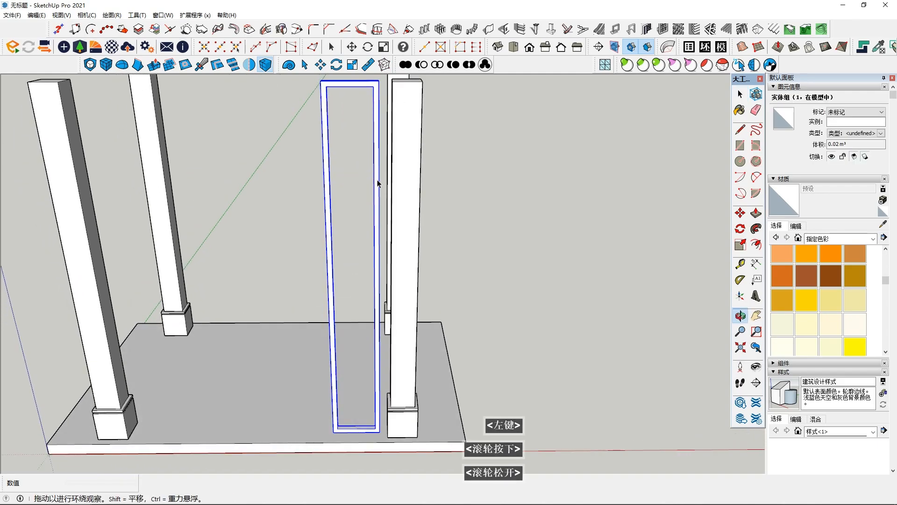
# - Draw a small rectangle about 33 by 29 mm on the top face of the open frame
pyautogui.scroll(6, 370, 211)
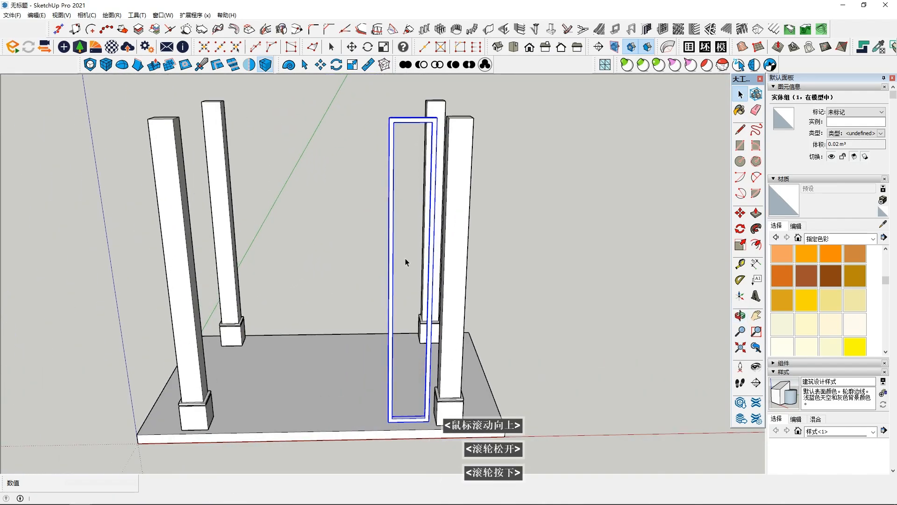
pyautogui.scroll(-6, 405, 258)
pyautogui.keyDown('shift'); pyautogui.moveTo(489, 243); pyautogui.dragTo(566, 377, button='middle'); pyautogui.keyUp('shift')
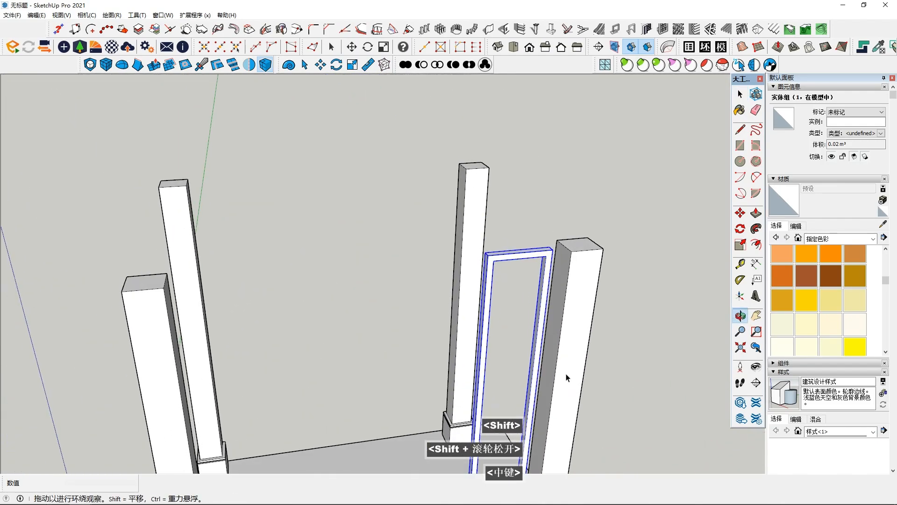
pyautogui.click(740, 145)
pyautogui.scroll(3, 514, 369)
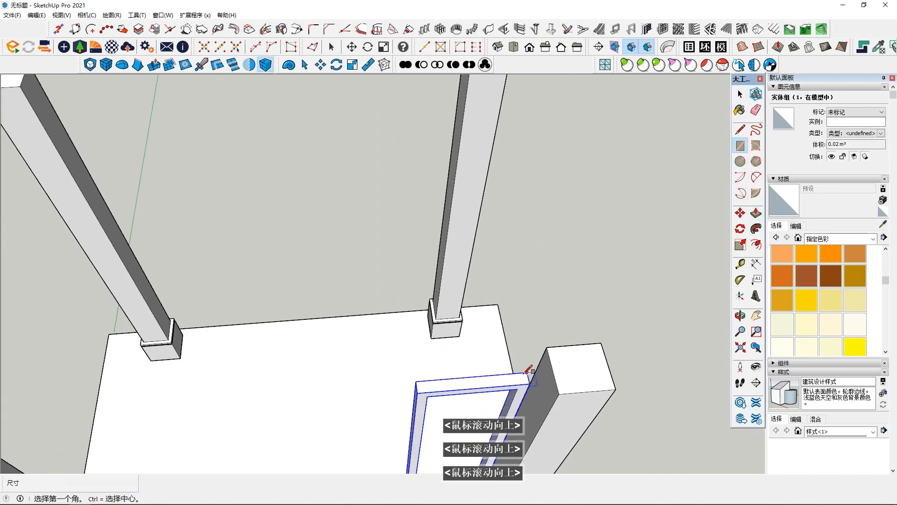
pyautogui.scroll(2, 486, 377)
pyautogui.click(477, 380)
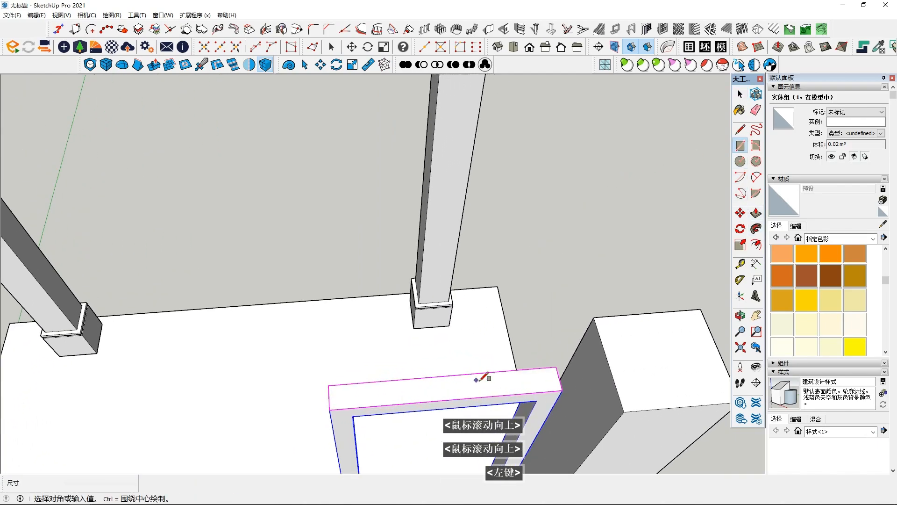
pyautogui.click(491, 391)
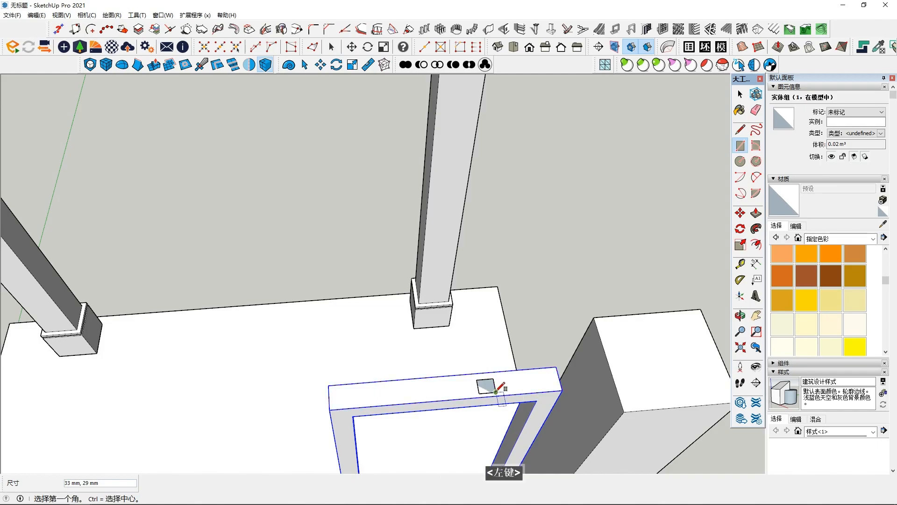
# - Move the small rectangle down onto the underside of the frame's top rail and shift it about 10 mm across the rail's depth
pyautogui.press('space')
pyautogui.doubleClick(490, 391)
pyautogui.scroll(-2, 489, 391)
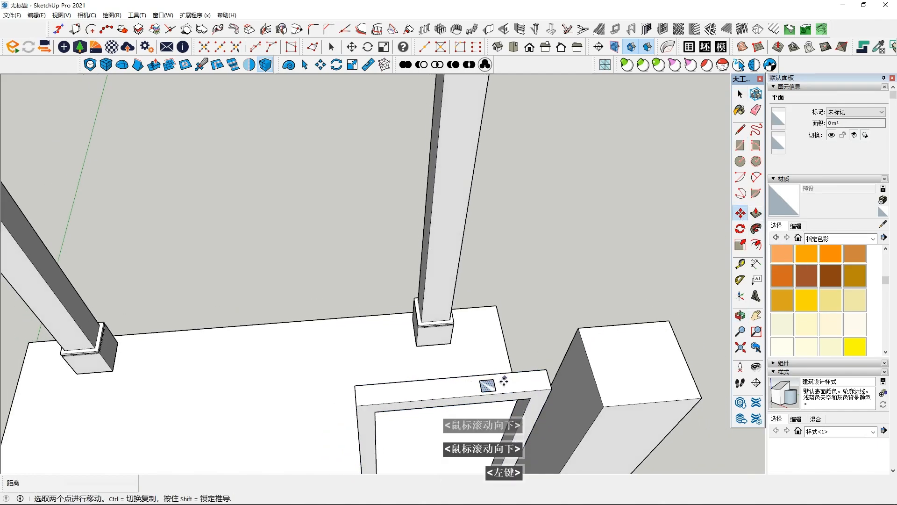
pyautogui.click(493, 389)
pyautogui.moveTo(493, 389); pyautogui.dragTo(525, 278, button='middle')
pyautogui.moveTo(529, 238); pyautogui.dragTo(508, 213, button='middle')
pyautogui.press('space')
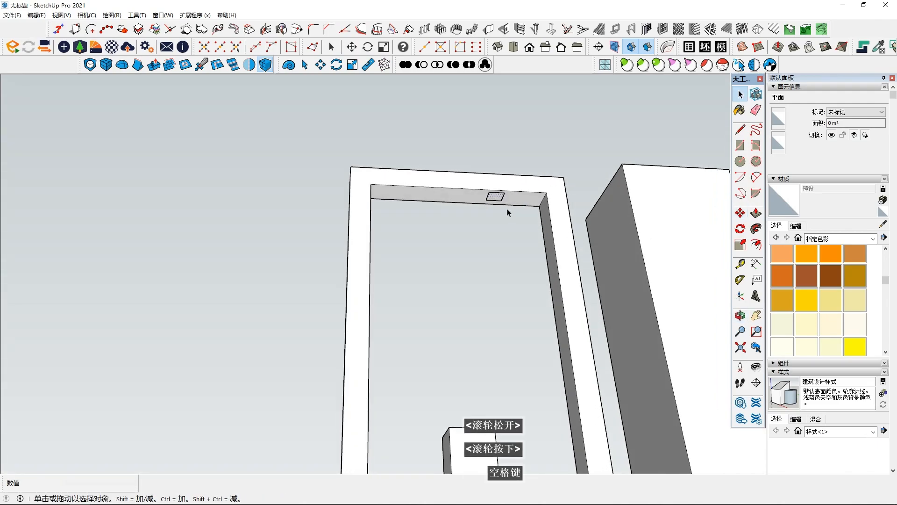
pyautogui.click(746, 215)
pyautogui.scroll(3, 556, 198)
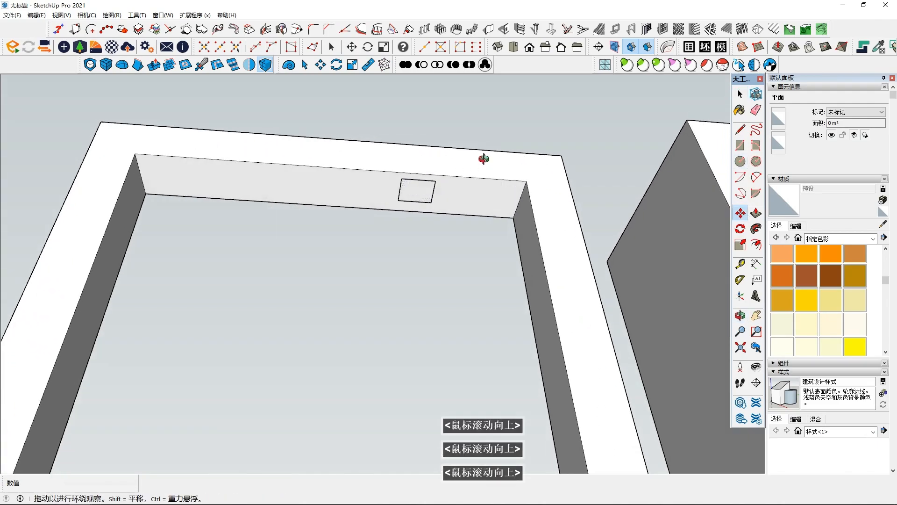
pyautogui.doubleClick(414, 191)
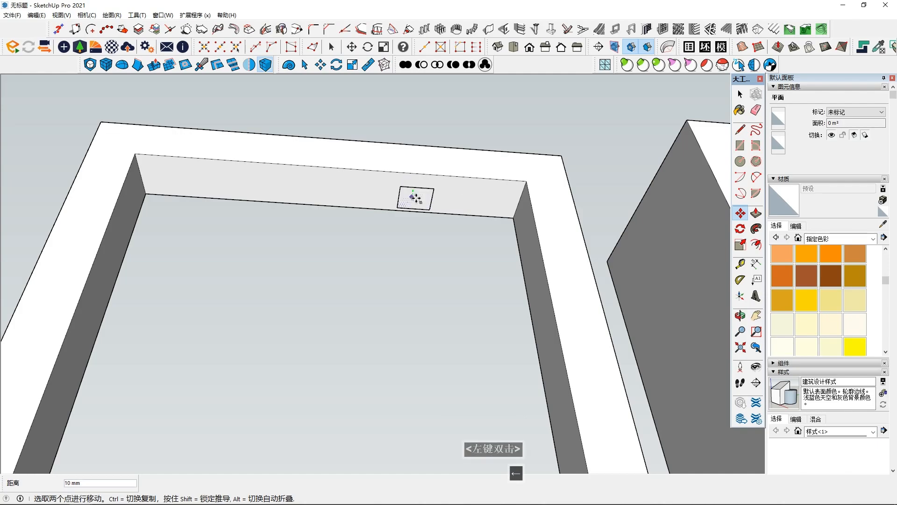
# - Extrude the small rectangle about 3225 mm down to the frame's bottom rail to form a vertical slat
pyautogui.scroll(-2, 421, 193)
pyautogui.moveTo(420, 193); pyautogui.dragTo(777, 212, button='middle')
pyautogui.click(411, 197)
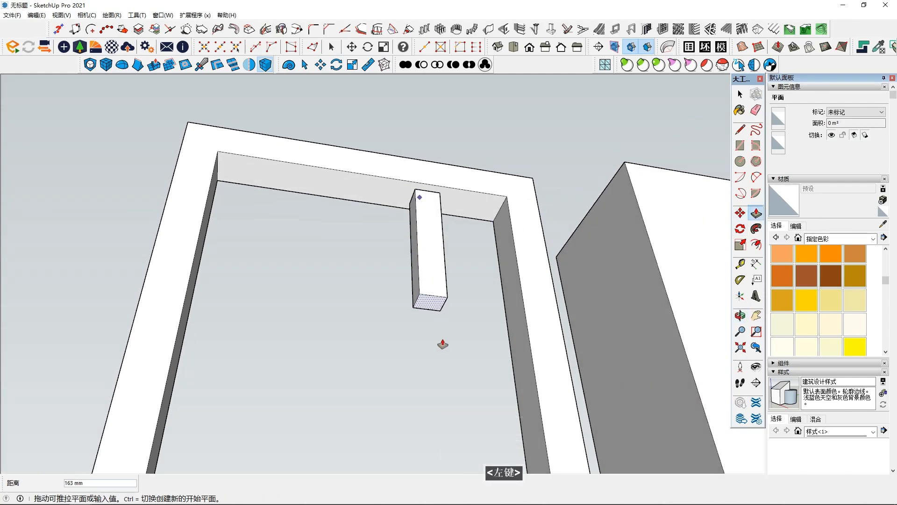
pyautogui.scroll(-2, 437, 351)
pyautogui.keyDown('shift'); pyautogui.moveTo(434, 366); pyautogui.dragTo(478, 38, button='middle'); pyautogui.keyUp('shift')
pyautogui.scroll(-2, 436, 136)
pyautogui.keyDown('shift'); pyautogui.moveTo(437, 136); pyautogui.dragTo(406, 348, button='middle'); pyautogui.keyUp('shift')
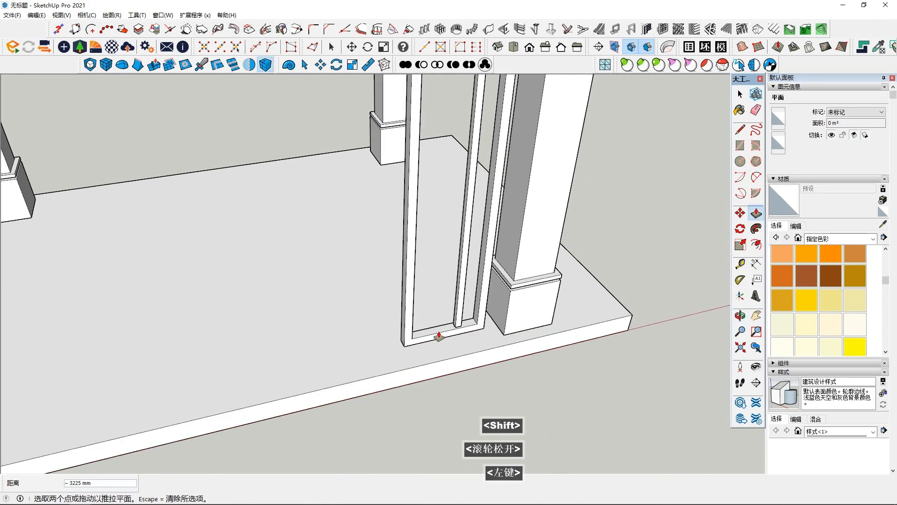
# - Select all the connected geometry of the slat and make it a group
pyautogui.press('space')
pyautogui.rightClick(463, 281)
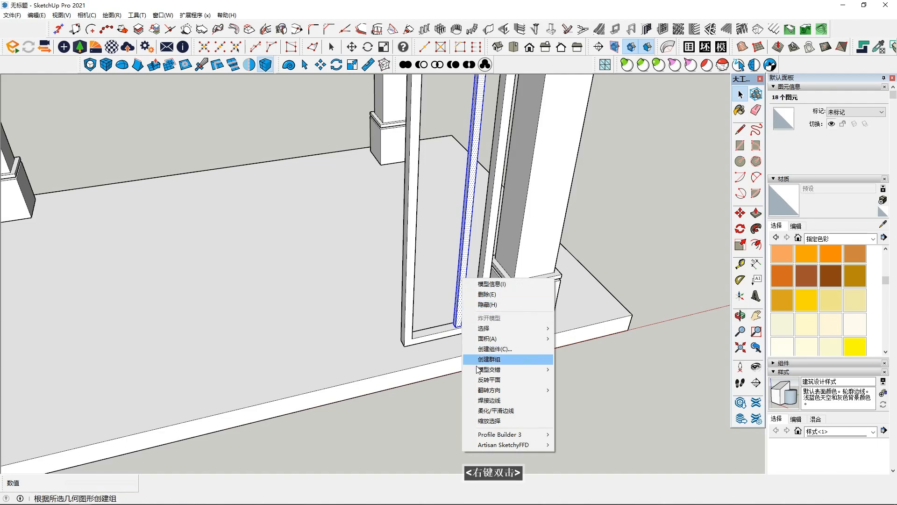
pyautogui.click(509, 356)
# - Move the slat about 74 mm along the red axis toward the frame's side next to the column
pyautogui.moveTo(509, 356); pyautogui.dragTo(434, 322, button='middle')
pyautogui.click(740, 214)
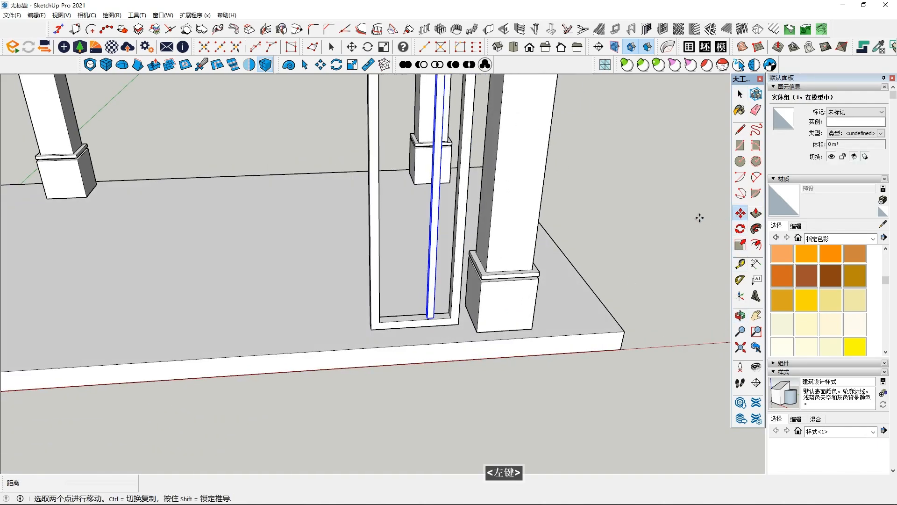
pyautogui.scroll(5, 420, 341)
pyautogui.click(425, 296)
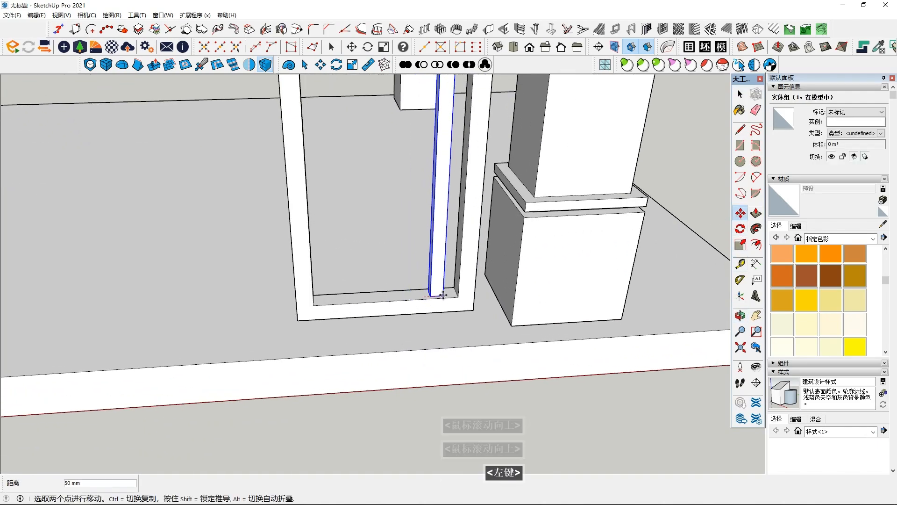
pyautogui.press('Right')
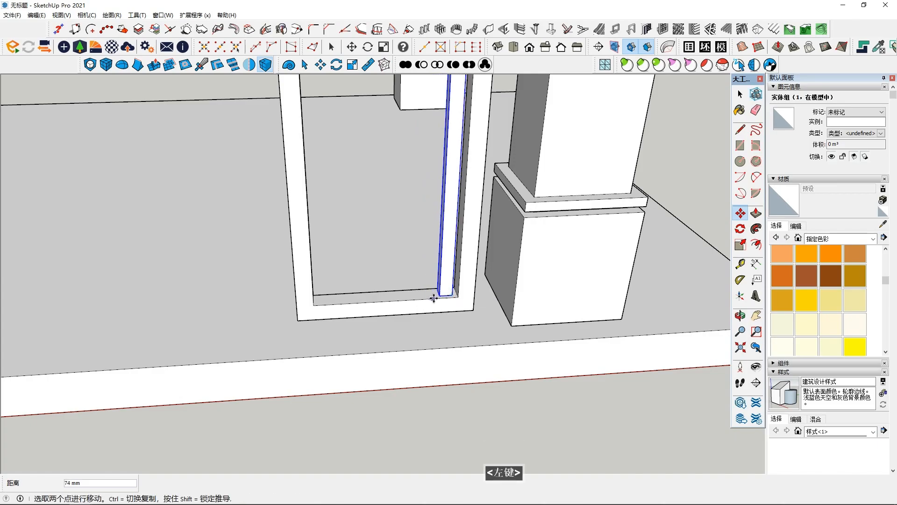
# - Copy the slat about 296 mm along the red axis to the frame's other side and divide the distance into 6 equal spaces
pyautogui.keyDown('ctrl'); pyautogui.click(439, 296); pyautogui.keyUp('ctrl')
pyautogui.press('Right')
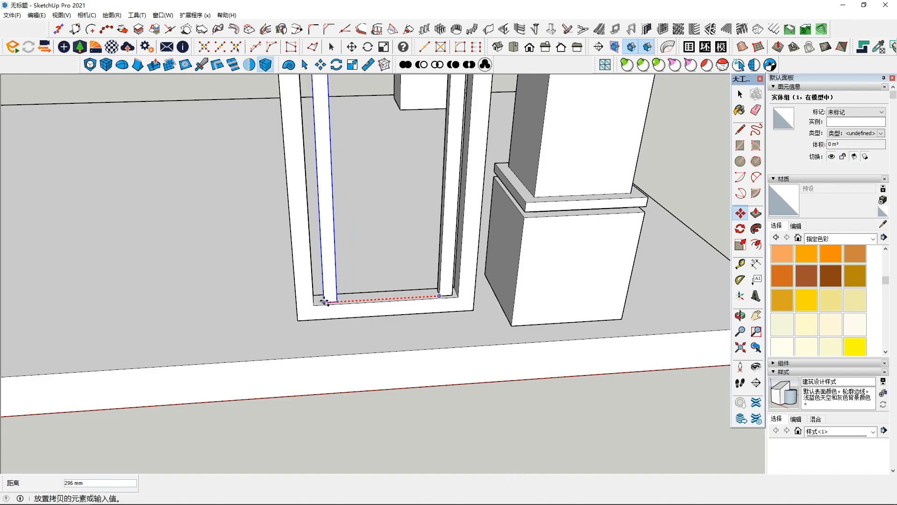
pyautogui.click(325, 300)
pyautogui.write('/6')
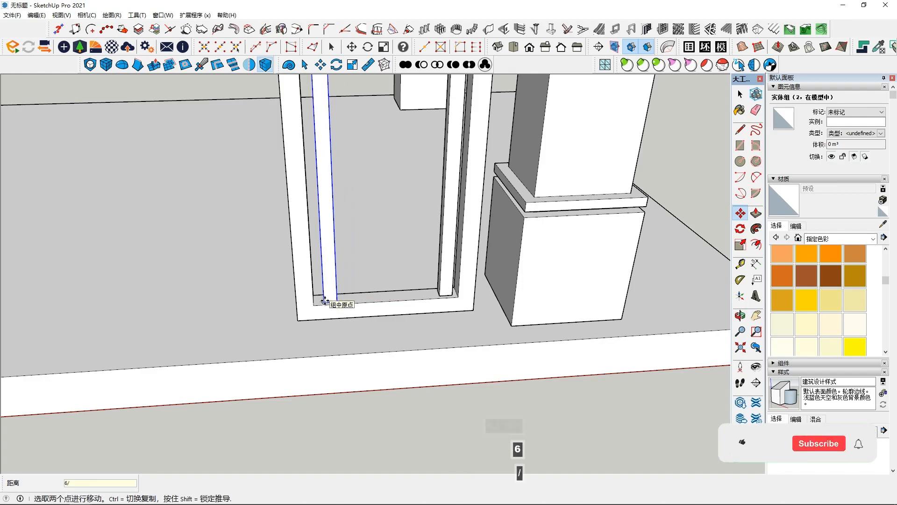
pyautogui.press('Return')
pyautogui.press('space')
# - Select the frame together with all its slats and combine them into one panel group
pyautogui.scroll(-3, 325, 305)
pyautogui.scroll(-3, 326, 304)
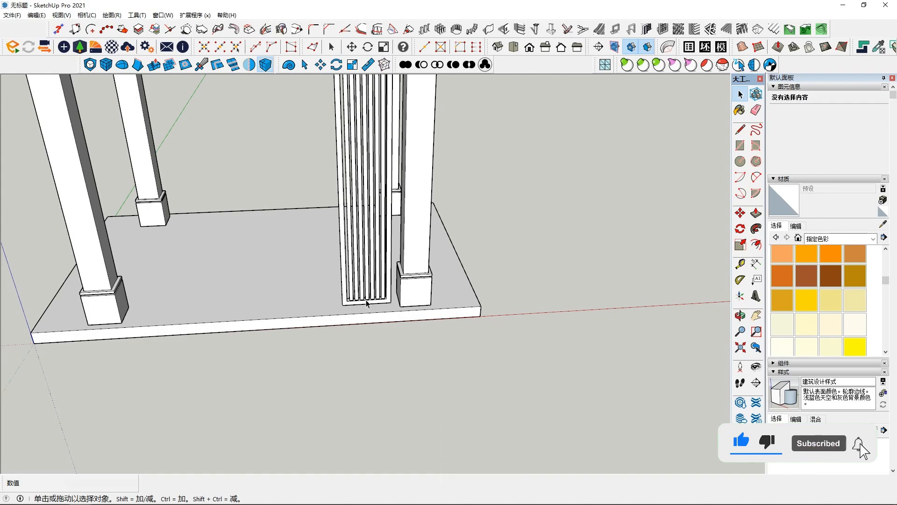
pyautogui.scroll(-6, 367, 304)
pyautogui.moveTo(367, 303); pyautogui.dragTo(345, 182, button='middle')
pyautogui.scroll(4, 345, 181)
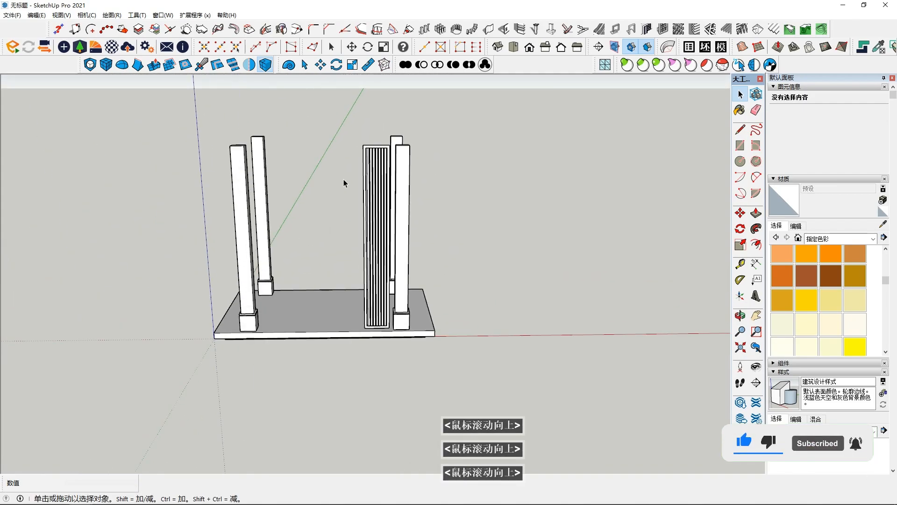
pyautogui.moveTo(419, 407); pyautogui.dragTo(405, 400)
pyautogui.moveTo(380, 421); pyautogui.dragTo(372, 443, button='middle')
pyautogui.rightClick(379, 291)
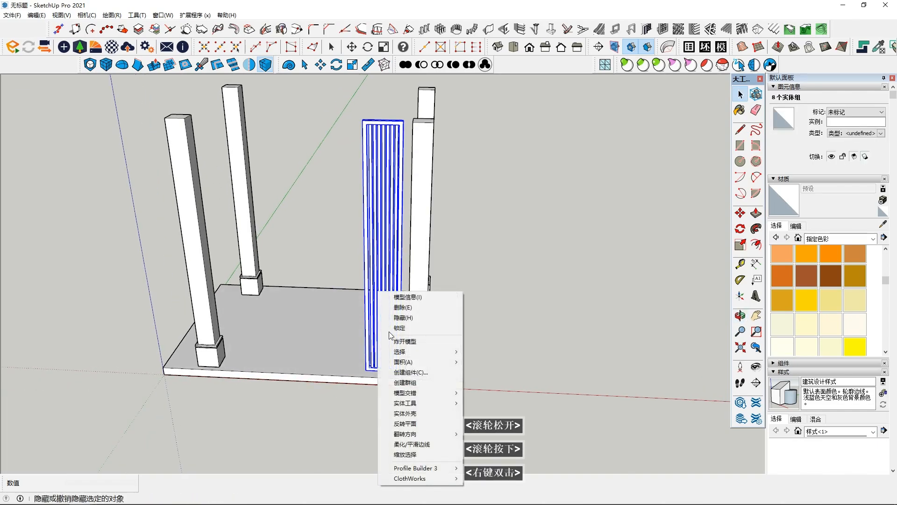
pyautogui.click(403, 385)
# - Move the slatted panel group about 51 mm along the red axis toward the adjacent column
pyautogui.moveTo(415, 357); pyautogui.dragTo(446, 361, button='middle')
pyautogui.scroll(4, 411, 369)
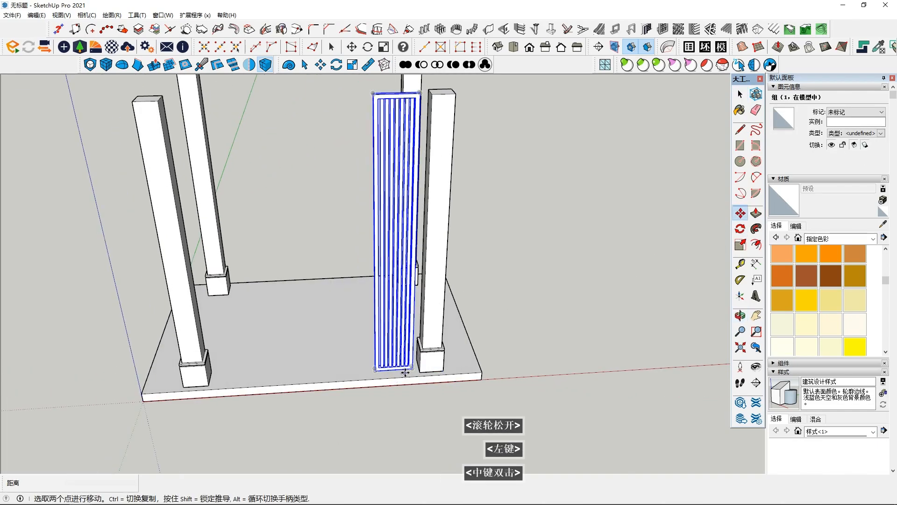
pyautogui.keyDown('ctrl'); pyautogui.click(415, 367); pyautogui.keyUp('ctrl')
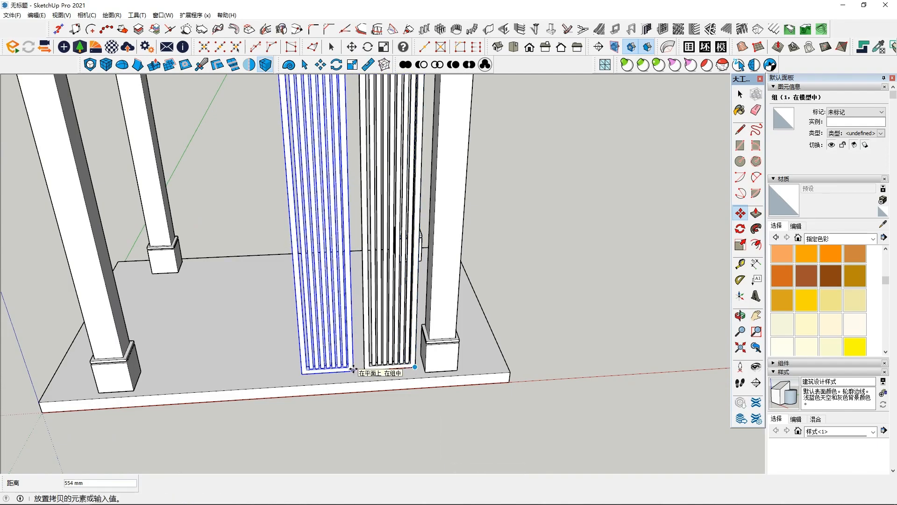
pyautogui.press('Escape')
pyautogui.click(415, 367)
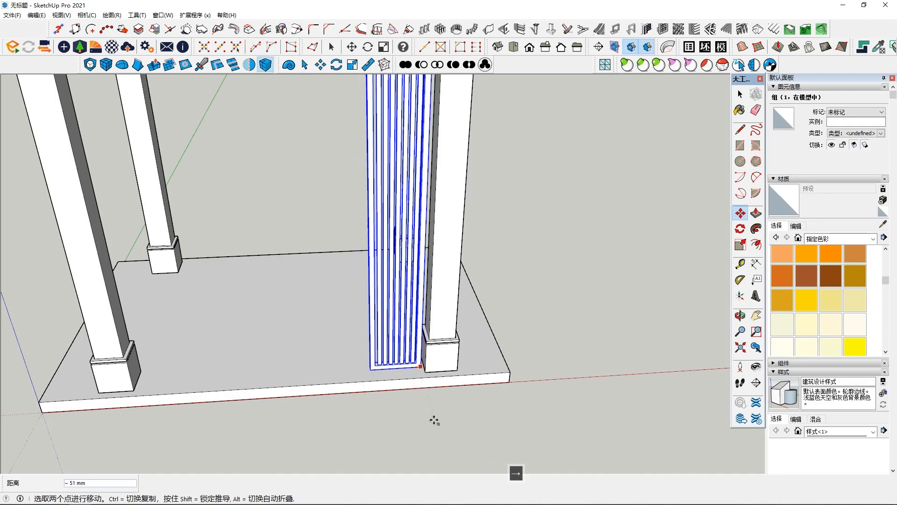
# - Copy the slatted panel about 504 mm along the red axis to place a second panel beside the first
pyautogui.keyDown('ctrl'); pyautogui.click(418, 374); pyautogui.keyUp('ctrl')
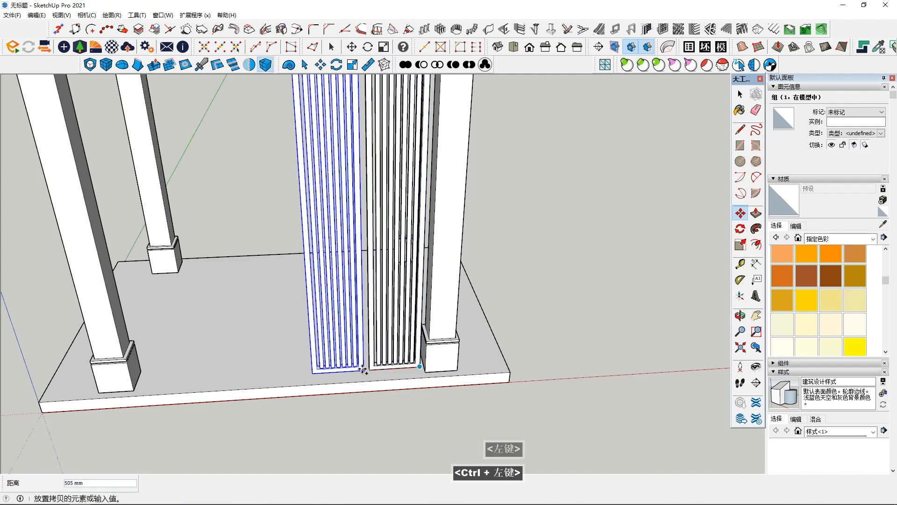
pyautogui.click(369, 418)
pyautogui.press('space')
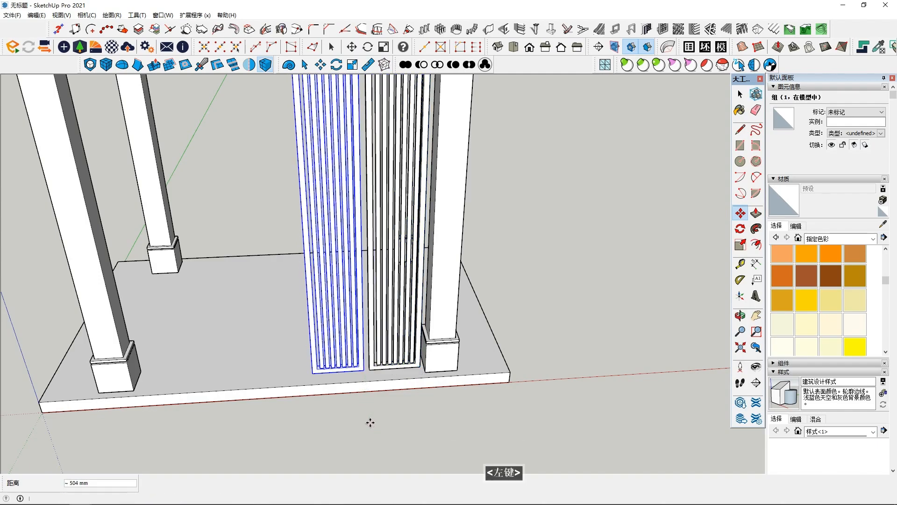
# - Mirror both slatted panels about the slab's middle to place a matching pair beside the opposite front column
pyautogui.scroll(-2, 368, 420)
pyautogui.keyDown('shift'); pyautogui.click(386, 316); pyautogui.keyUp('shift')
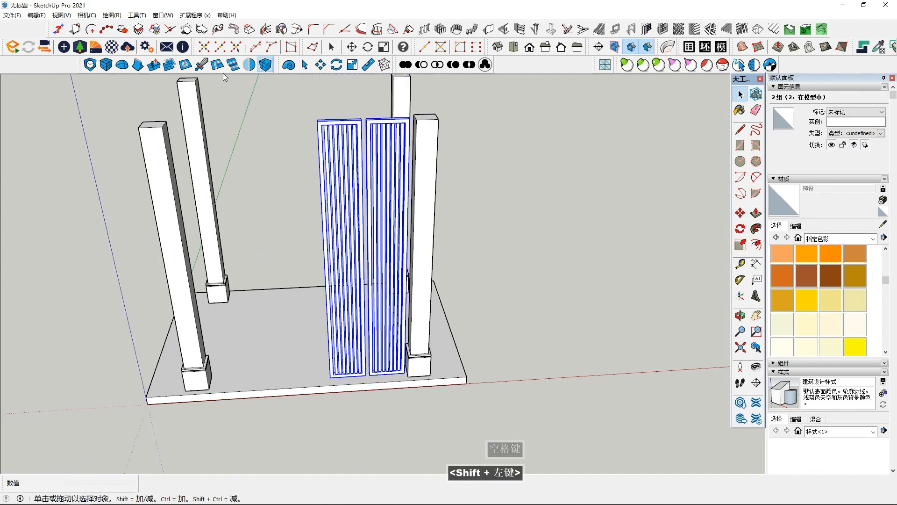
pyautogui.click(315, 387)
pyautogui.press('space')
pyautogui.scroll(-3, 320, 429)
pyautogui.moveTo(320, 429); pyautogui.dragTo(304, 381, button='middle')
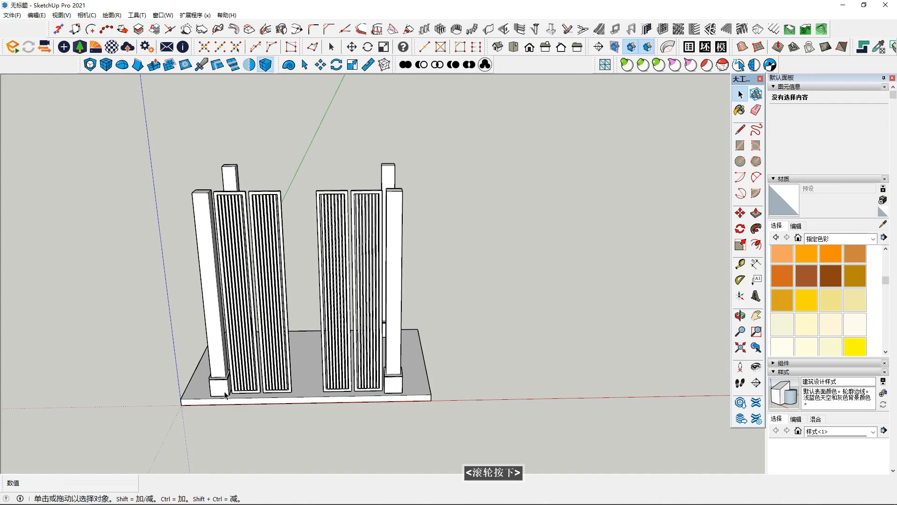
pyautogui.scroll(1, 484, 330)
pyautogui.moveTo(236, 392); pyautogui.dragTo(432, 339, button='middle')
pyautogui.press('space')
pyautogui.scroll(-3, 443, 304)
pyautogui.scroll(-2, 442, 300)
pyautogui.scroll(3, 406, 360)
pyautogui.scroll(5, 430, 327)
pyautogui.scroll(-5, 435, 333)
# - Scale the base slab along the red axis so that it extends well past the columns at one end
pyautogui.click(432, 342)
pyautogui.scroll(2, 432, 342)
pyautogui.press('s')
pyautogui.scroll(3, 446, 350)
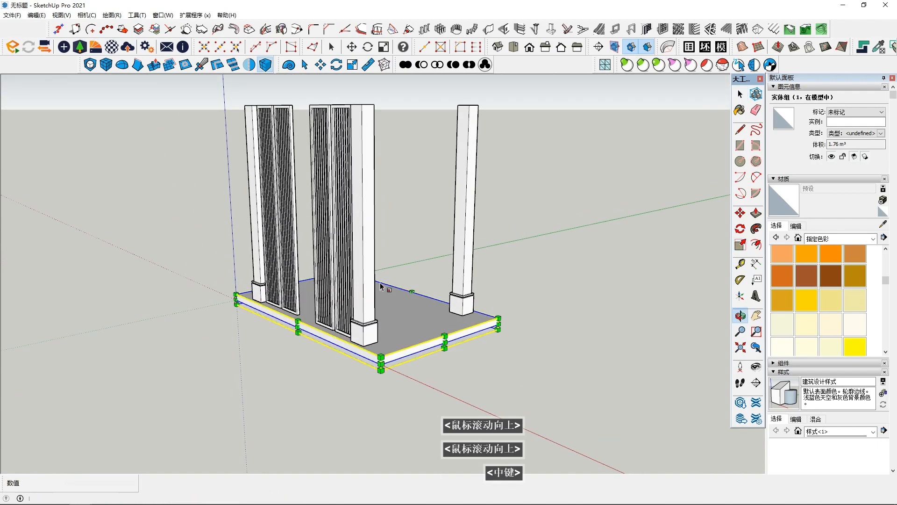
pyautogui.click(457, 344)
pyautogui.scroll(-3, 551, 394)
pyautogui.moveTo(551, 394); pyautogui.dragTo(523, 374, button='middle')
pyautogui.keyDown('shift'); pyautogui.moveTo(524, 374); pyautogui.dragTo(337, 266, button='middle'); pyautogui.keyUp('shift')
pyautogui.press('Escape')
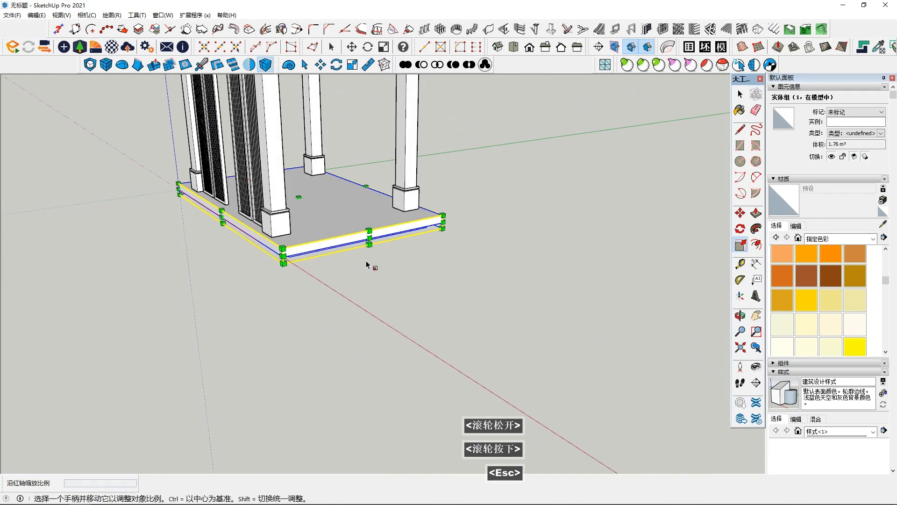
pyautogui.click(369, 237)
pyautogui.click(551, 304)
pyautogui.scroll(-3, 584, 296)
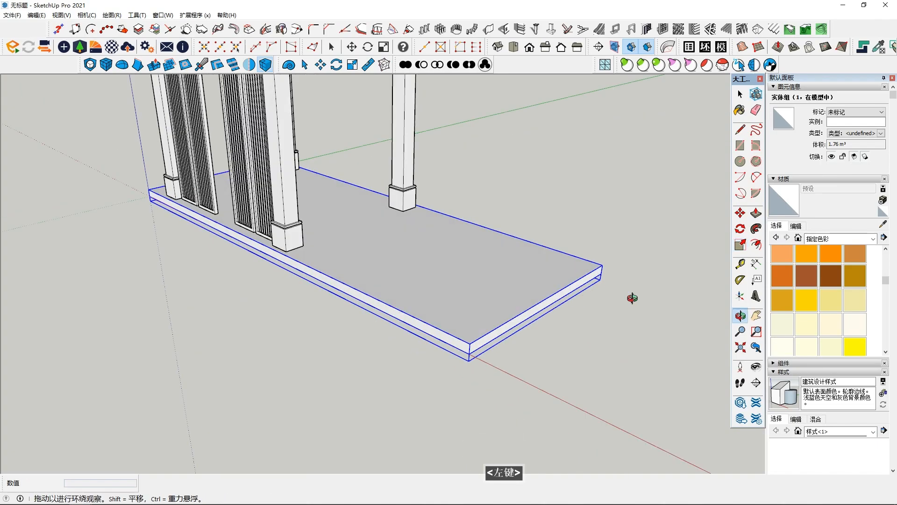
pyautogui.press('space')
pyautogui.scroll(-3, 471, 277)
pyautogui.moveTo(471, 277); pyautogui.dragTo(343, 191, button='middle')
pyautogui.click(361, 224)
pyautogui.moveTo(360, 224); pyautogui.dragTo(425, 295, button='middle')
pyautogui.scroll(3, 425, 295)
pyautogui.click(740, 214)
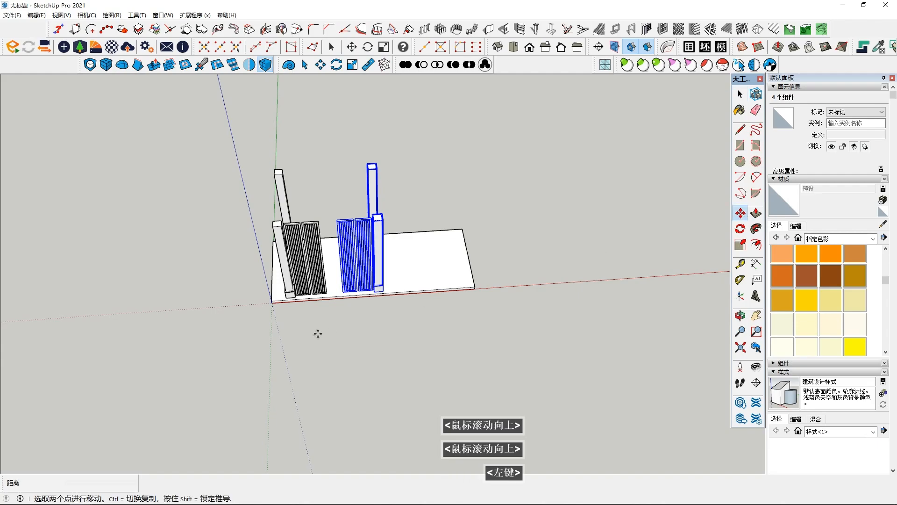
pyautogui.moveTo(332, 330); pyautogui.dragTo(354, 308, button='middle')
pyautogui.click(374, 290)
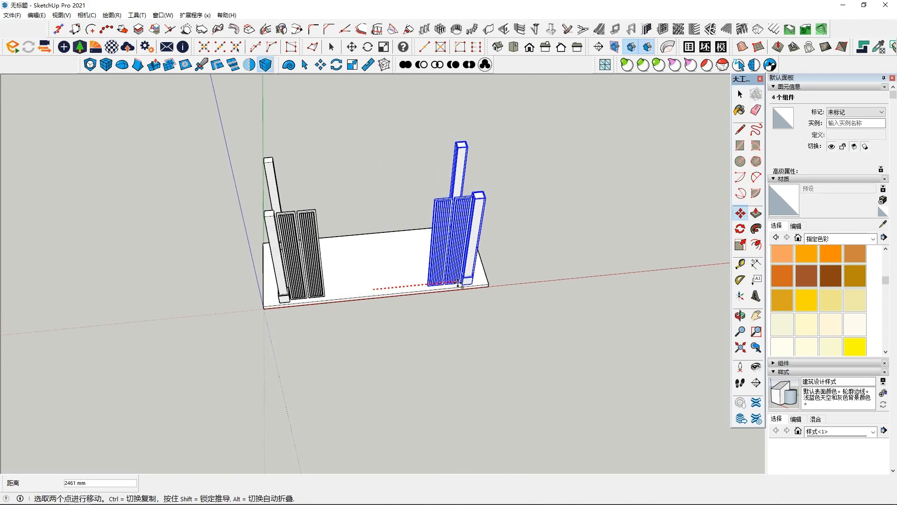
pyautogui.moveTo(466, 286); pyautogui.dragTo(445, 282, button='middle')
pyautogui.press('Escape')
# - Delete the slab with the columns and panels nearest its extended end, and undo the deletion
pyautogui.press('space')
pyautogui.moveTo(426, 131); pyautogui.dragTo(336, 355)
pyautogui.press('Delete')
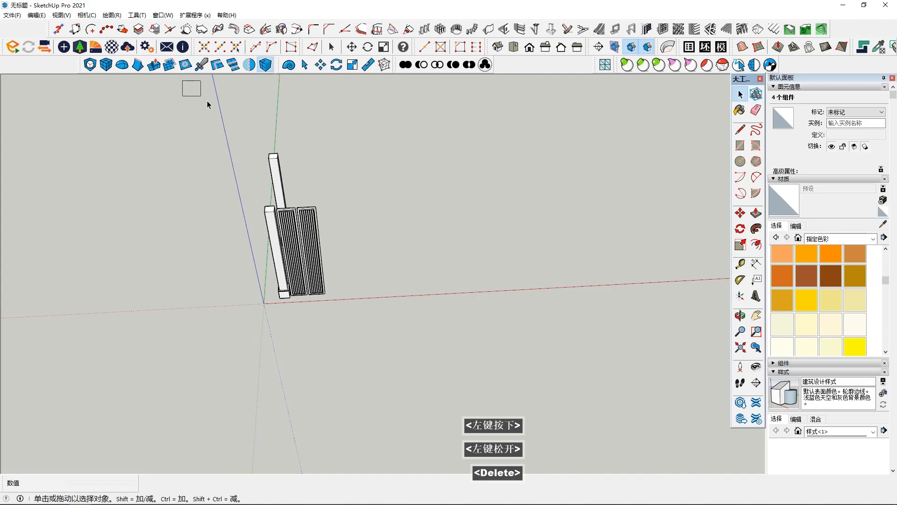
pyautogui.click(207, 103)
pyautogui.hotkey('ctrl', 'z')
# - Delete the column and the remaining slatted panel that stand toward the base slab's extended end
pyautogui.press('Delete')
pyautogui.click(365, 233)
pyautogui.press('Delete')
pyautogui.moveTo(341, 380); pyautogui.dragTo(344, 391)
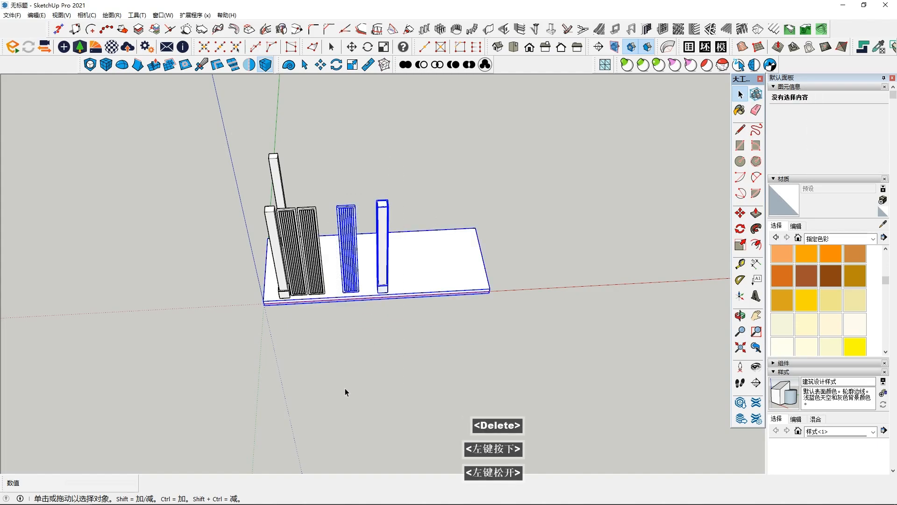
pyautogui.click(437, 280)
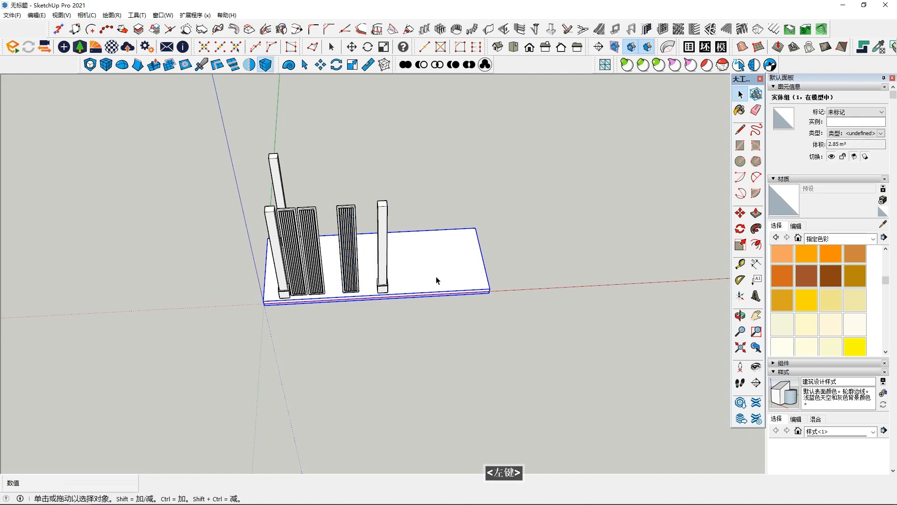
pyautogui.press('Delete')
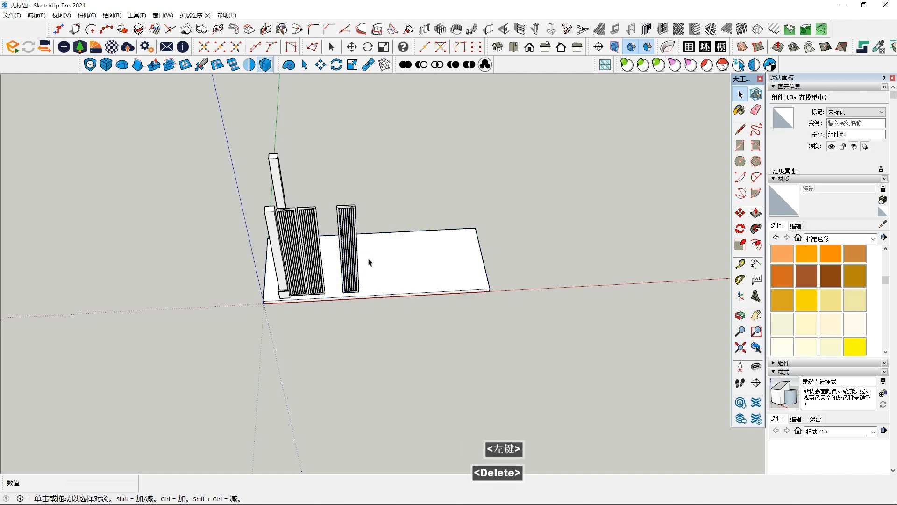
pyautogui.click(350, 260)
pyautogui.press('Delete')
# - Mirror the two columns and their pair of slatted panels about the slab's middle to its opposite end
pyautogui.moveTo(184, 104); pyautogui.dragTo(342, 352)
pyautogui.moveTo(342, 352); pyautogui.dragTo(342, 363, button='middle')
pyautogui.click(249, 65)
pyautogui.moveTo(439, 343); pyautogui.dragTo(433, 260, button='middle')
pyautogui.click(395, 255)
pyautogui.press('space')
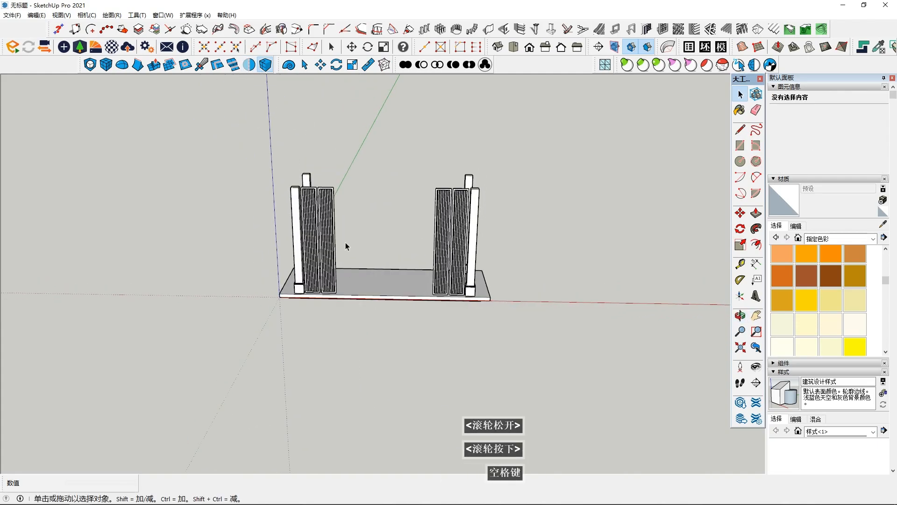
# - Mirror the four front slatted panels about the midpoint of the slab's short edge to sit between the back columns
pyautogui.moveTo(318, 242); pyautogui.dragTo(326, 241, button='middle')
pyautogui.keyDown('shift'); pyautogui.doubleClick(325, 241); pyautogui.keyUp('shift')
pyautogui.keyDown('shift'); pyautogui.click(452, 249); pyautogui.keyUp('shift')
pyautogui.moveTo(453, 248); pyautogui.dragTo(226, 285, button='middle')
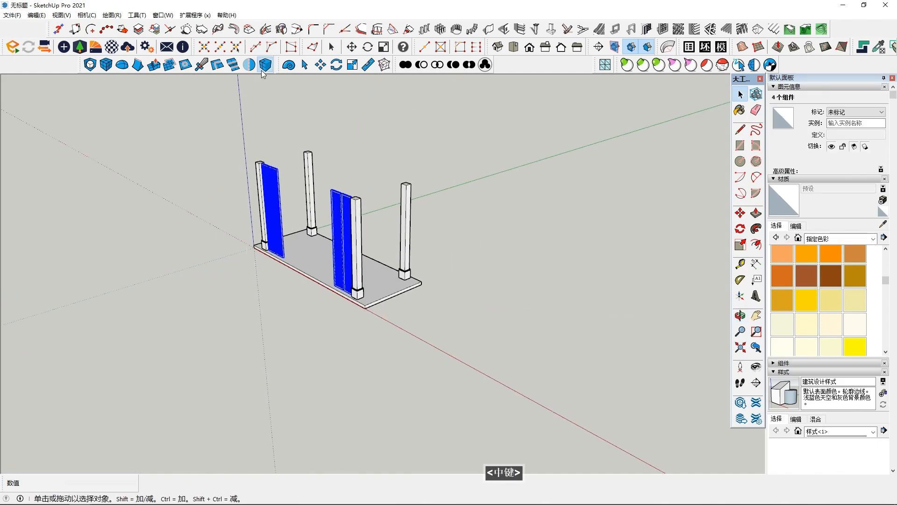
pyautogui.scroll(3, 388, 306)
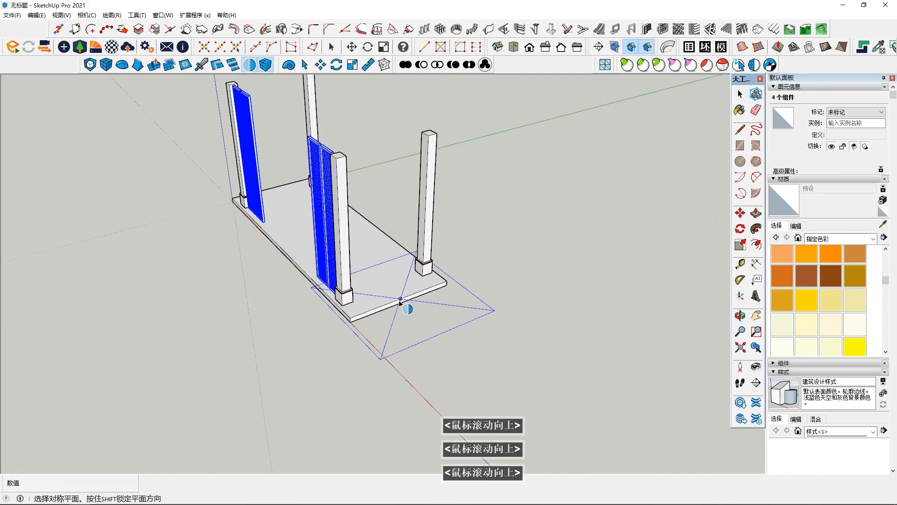
pyautogui.press('Right')
pyautogui.click(400, 299)
# - Select all eight slatted panels at the front and back columns and combine them into one group
pyautogui.moveTo(401, 300); pyautogui.dragTo(601, 282, button='middle')
pyautogui.scroll(-3, 444, 243)
pyautogui.moveTo(434, 243); pyautogui.dragTo(523, 234, button='middle')
pyautogui.scroll(-1, 467, 239)
pyautogui.keyDown('shift'); pyautogui.click(294, 221); pyautogui.keyUp('shift')
pyautogui.keyDown('shift'); pyautogui.click(307, 220); pyautogui.keyUp('shift')
pyautogui.moveTo(308, 222); pyautogui.dragTo(310, 273, button='middle')
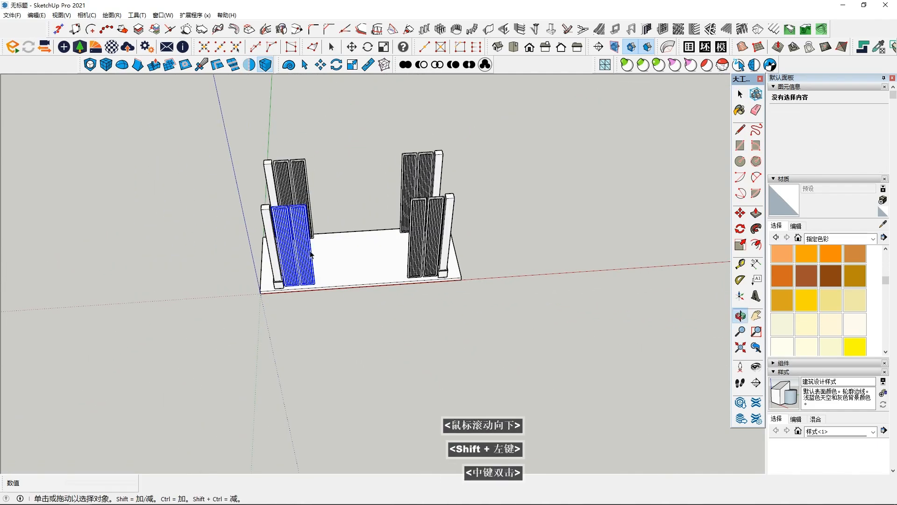
pyautogui.keyDown('shift'); pyautogui.click(286, 188); pyautogui.keyUp('shift')
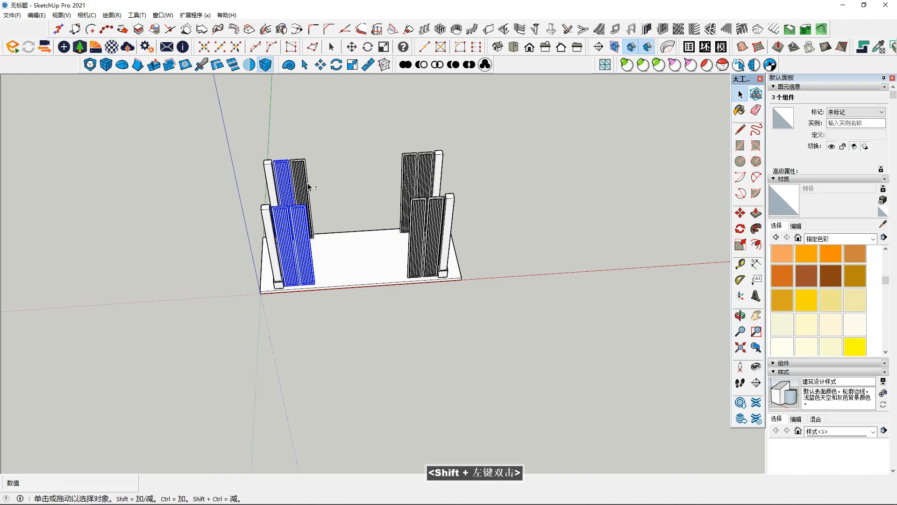
pyautogui.keyDown('shift'); pyautogui.click(429, 175); pyautogui.keyUp('shift')
pyautogui.moveTo(429, 176); pyautogui.dragTo(301, 194, button='middle')
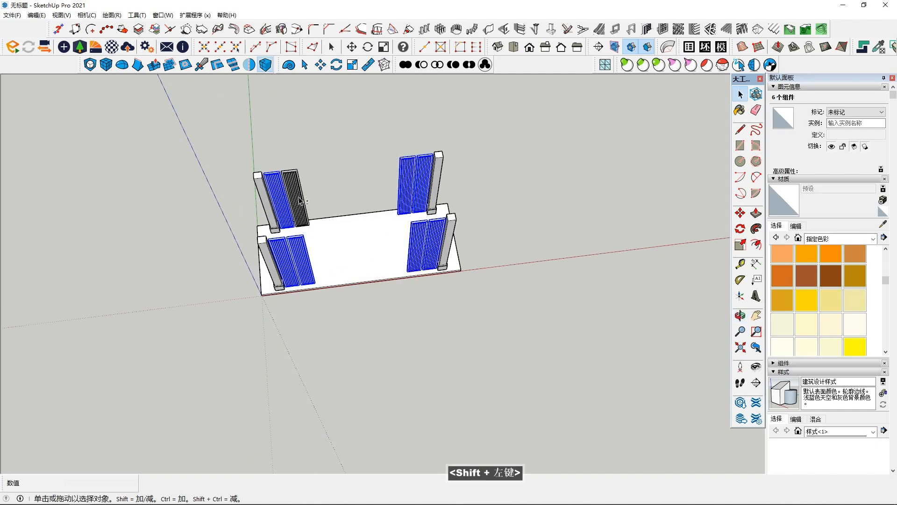
pyautogui.keyDown('shift'); pyautogui.rightClick(296, 202); pyautogui.keyUp('shift')
pyautogui.click(339, 289)
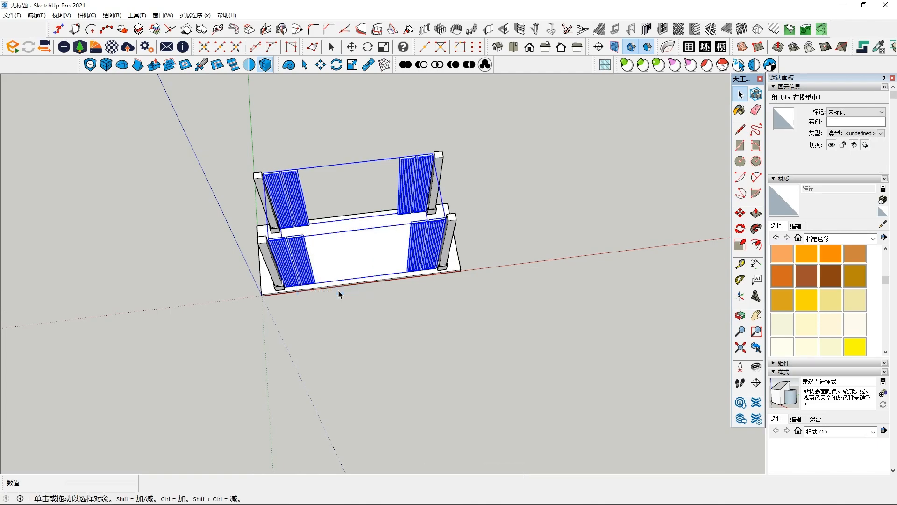
# - Examine the columns and grouped slatted panels from several angles and clear the selection
pyautogui.moveTo(346, 291); pyautogui.dragTo(358, 252, button='middle')
pyautogui.scroll(2, 514, 279)
pyautogui.moveTo(515, 278); pyautogui.dragTo(326, 276, button='middle')
pyautogui.scroll(1, 326, 275)
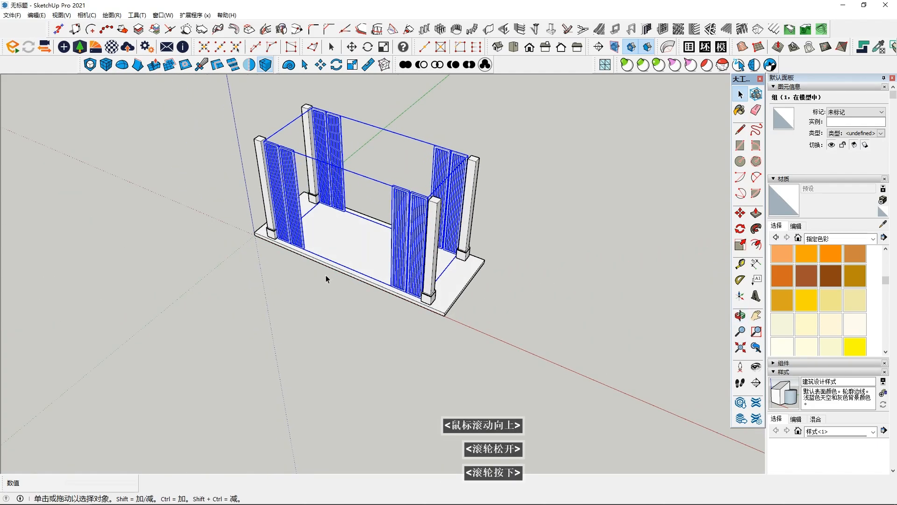
pyautogui.moveTo(561, 294); pyautogui.dragTo(456, 306, button='middle')
pyautogui.scroll(3, 457, 302)
pyautogui.scroll(-2, 459, 289)
pyautogui.middleClick(460, 288)
pyautogui.click(596, 302)
# - Draw a rectangle across the column tops between the outer corners of two diagonally opposite columns
pyautogui.moveTo(593, 303); pyautogui.dragTo(759, 162, button='middle')
pyautogui.scroll(-2, 455, 365)
pyautogui.click(741, 150)
pyautogui.moveTo(437, 292); pyautogui.dragTo(457, 337, button='middle')
pyautogui.scroll(-2, 348, 262)
pyautogui.keyDown('shift'); pyautogui.moveTo(348, 262); pyautogui.dragTo(458, 283, button='middle'); pyautogui.keyUp('shift')
pyautogui.click(309, 191)
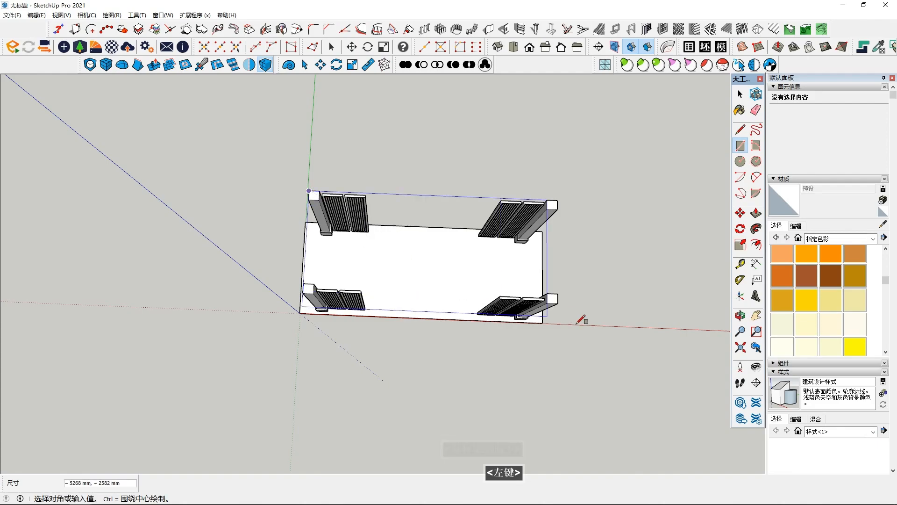
pyautogui.click(559, 302)
pyautogui.press('space')
# - Scale the roof rectangle about its center by about 1.27 so that it overhangs the columns on all sides
pyautogui.doubleClick(456, 266)
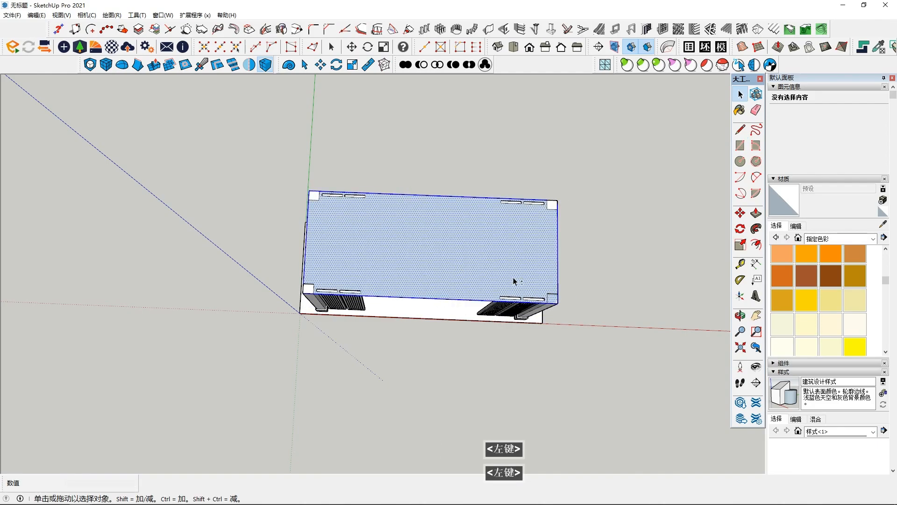
pyautogui.press('s')
pyautogui.keyDown('ctrl'); pyautogui.moveTo(546, 200); pyautogui.dragTo(575, 180); pyautogui.keyUp('ctrl')
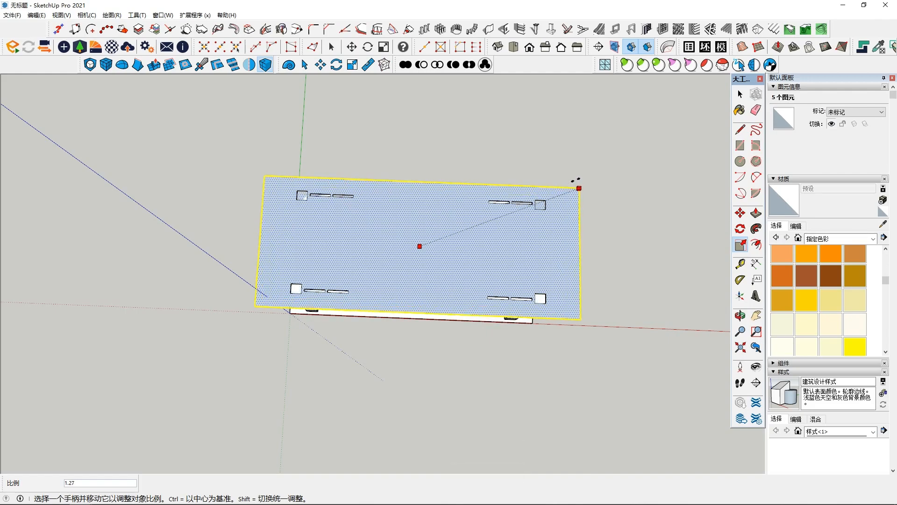
pyautogui.moveTo(609, 271); pyautogui.dragTo(570, 254, button='middle')
pyautogui.press('space')
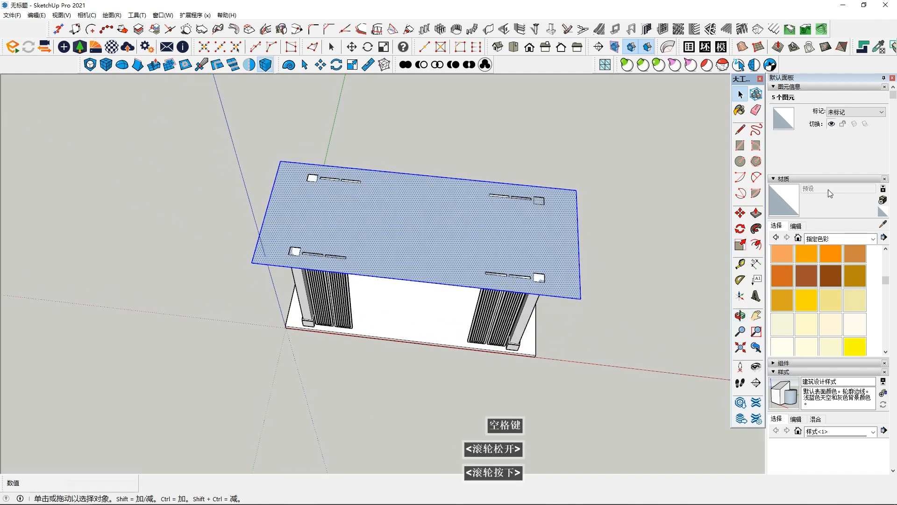
pyautogui.moveTo(575, 289); pyautogui.dragTo(587, 285, button='middle')
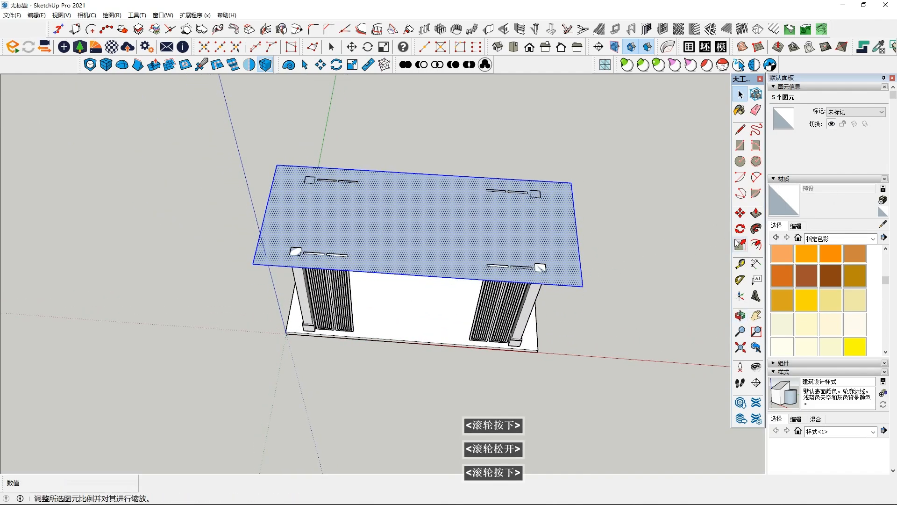
# - Push/pull the enlarged roof face into a thin roof slab resting on the columns
pyautogui.click(756, 218)
pyautogui.doubleClick(571, 235)
pyautogui.moveTo(573, 236); pyautogui.dragTo(528, 176, button='middle')
pyautogui.click(529, 205)
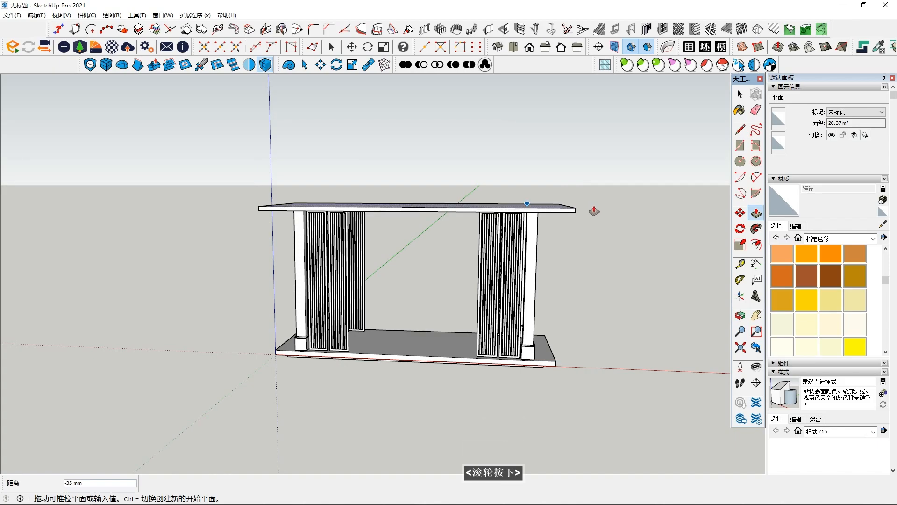
pyautogui.scroll(3, 563, 200)
pyautogui.moveTo(563, 201); pyautogui.dragTo(520, 238, button='middle')
# - Offset the roof slab's top outline outward about 129 mm and raise the new border strip about 83 mm
pyautogui.press('space')
pyautogui.click(755, 244)
pyautogui.click(579, 240)
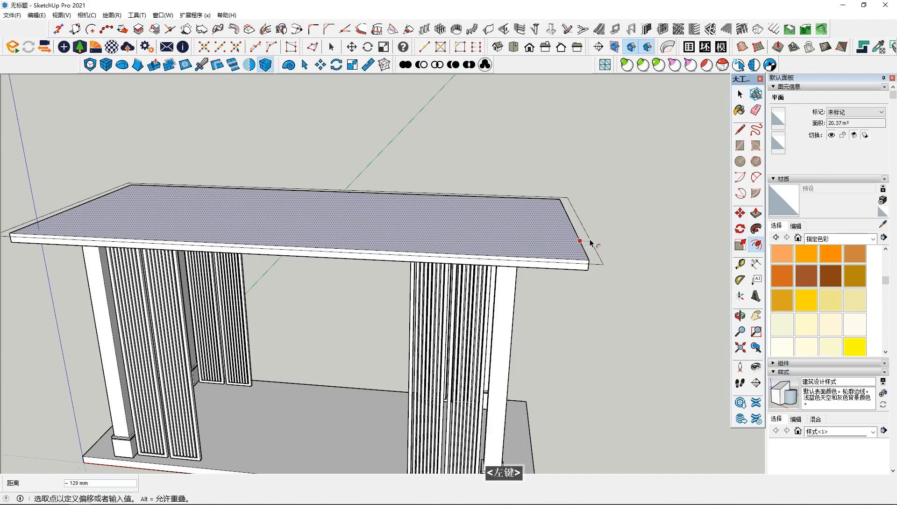
pyautogui.click(591, 242)
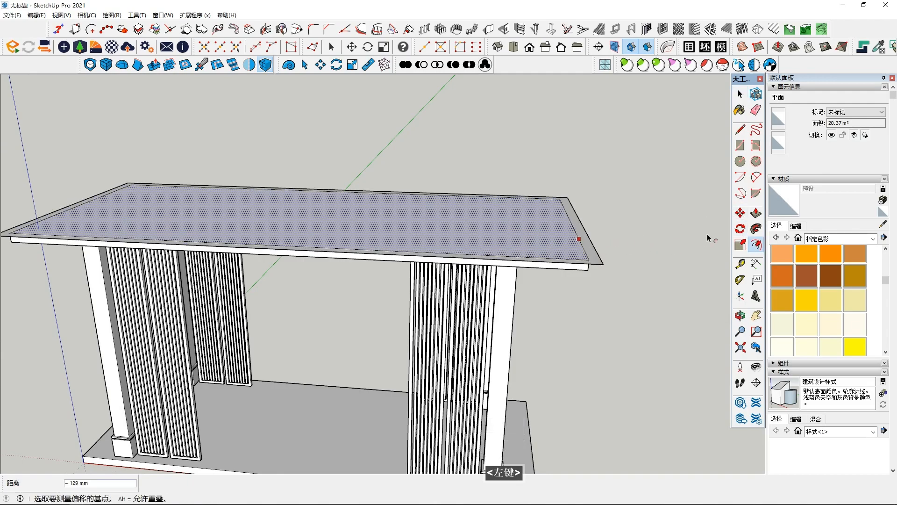
pyautogui.press('Escape')
pyautogui.click(594, 257)
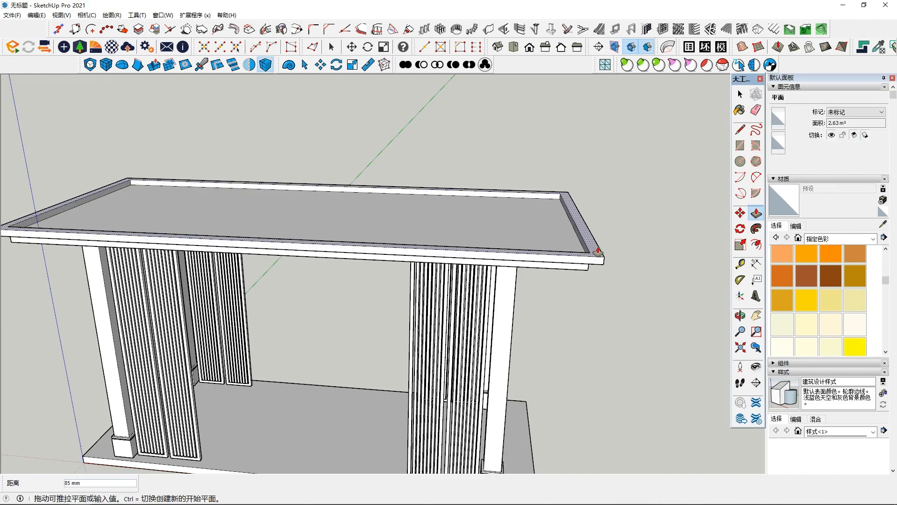
pyautogui.click(599, 252)
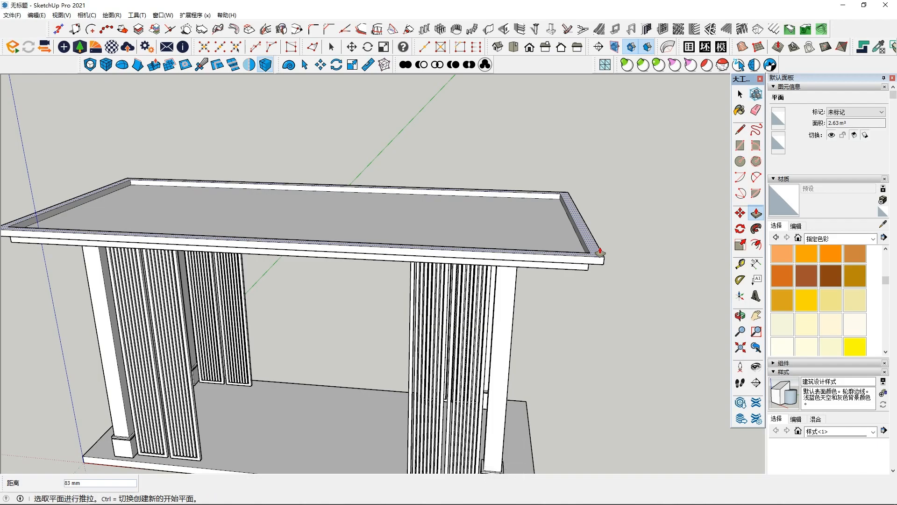
# - Offset the raised border's outer outline outward again and raise the new outer strip about 73 mm
pyautogui.scroll(3, 600, 252)
pyautogui.press('space')
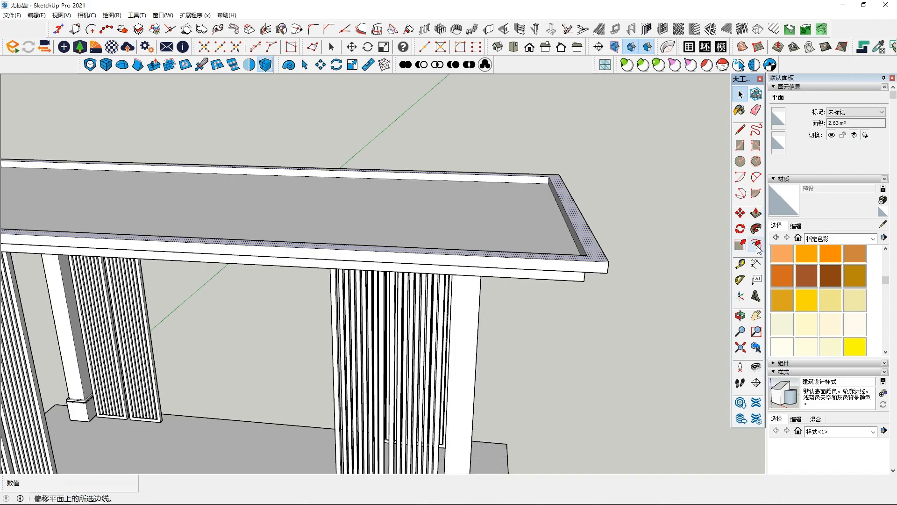
pyautogui.moveTo(587, 268); pyautogui.dragTo(628, 267)
pyautogui.press('p')
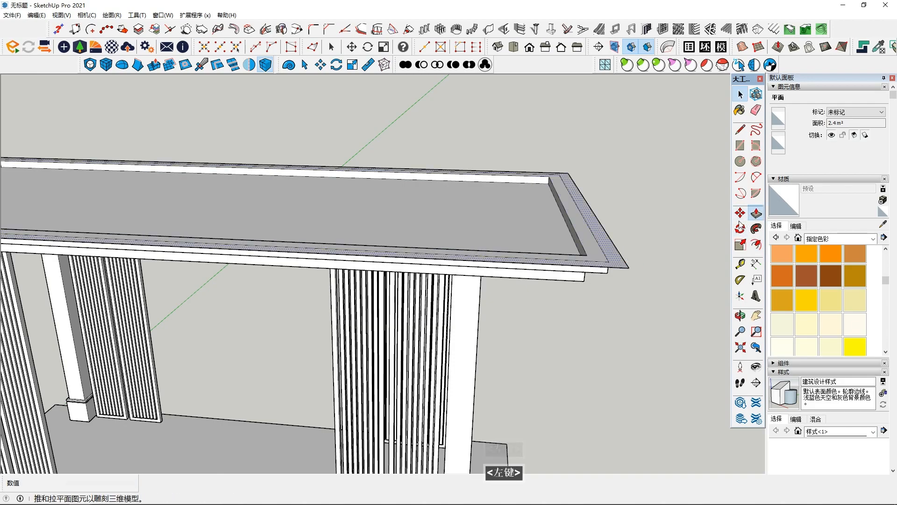
pyautogui.moveTo(622, 263); pyautogui.dragTo(627, 258)
pyautogui.scroll(-5, 561, 231)
# - Try to cover the stepped roof with a rectangle of about 7470 × 3400 mm between its opposite outer corners
pyautogui.moveTo(465, 194); pyautogui.dragTo(476, 334, button='middle')
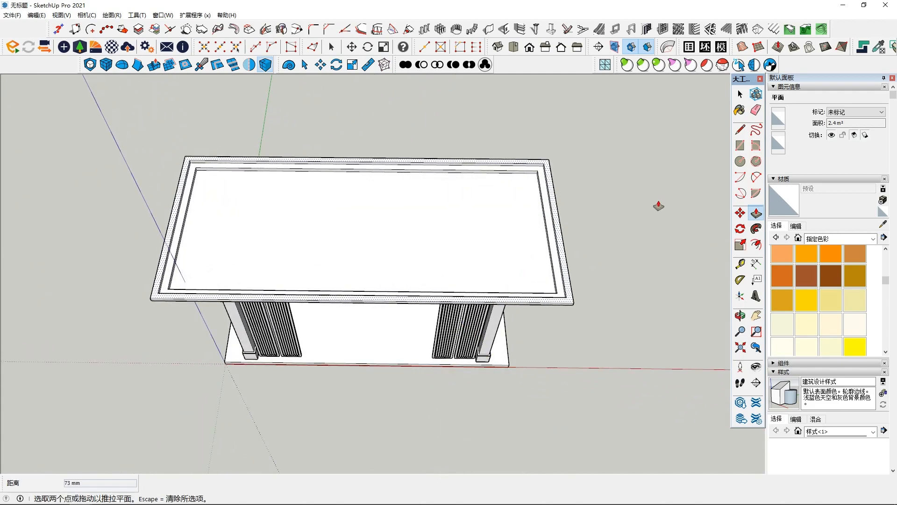
pyautogui.click(740, 129)
pyautogui.click(740, 146)
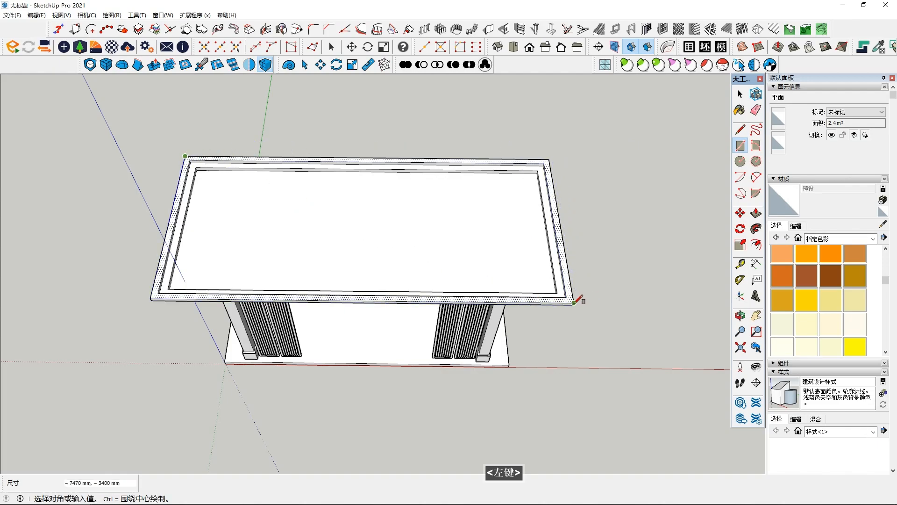
pyautogui.scroll(-3, 560, 360)
pyautogui.scroll(3, 561, 360)
pyautogui.moveTo(561, 360); pyautogui.dragTo(302, 220, button='middle')
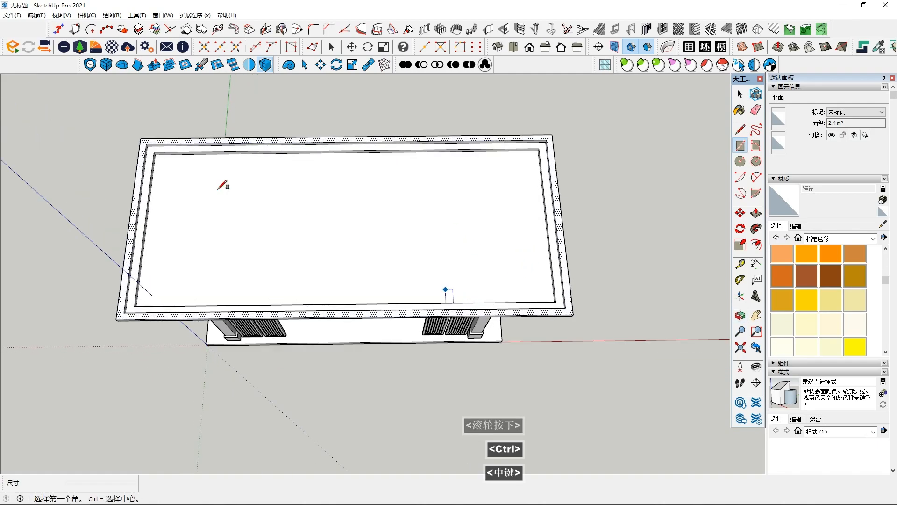
pyautogui.click(140, 138)
pyautogui.moveTo(140, 138); pyautogui.dragTo(360, 209, button='middle')
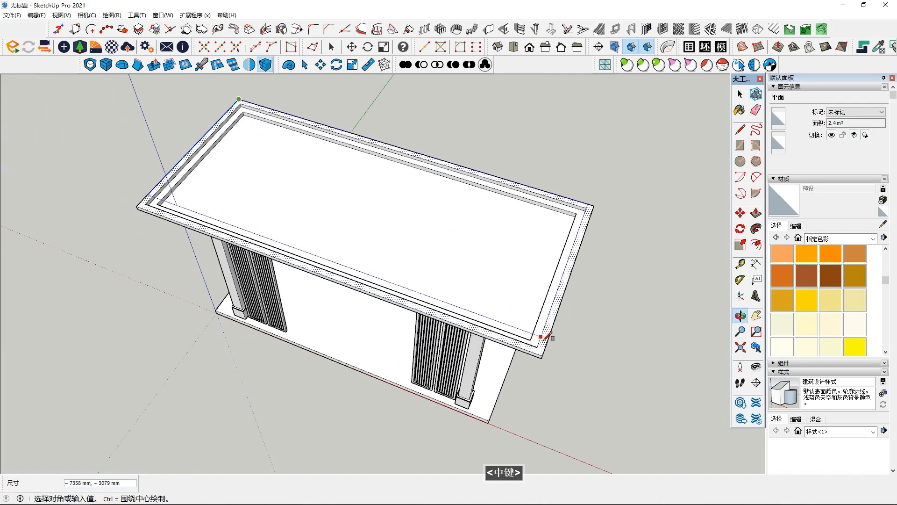
pyautogui.scroll(2, 547, 351)
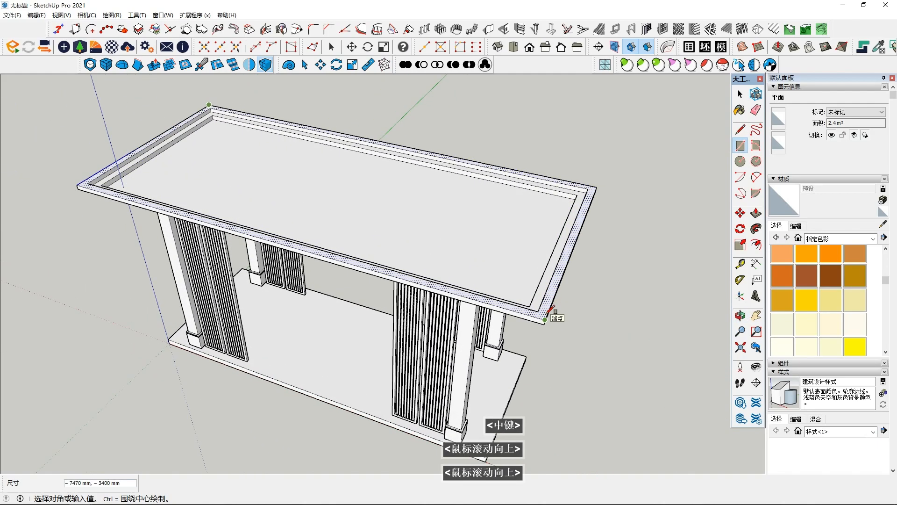
pyautogui.click(546, 317)
pyautogui.moveTo(551, 310); pyautogui.dragTo(518, 259, button='middle')
pyautogui.scroll(-3, 517, 259)
# - Select all connected geometry of the stepped roof and make it a group
pyautogui.press('space')
pyautogui.click(474, 265)
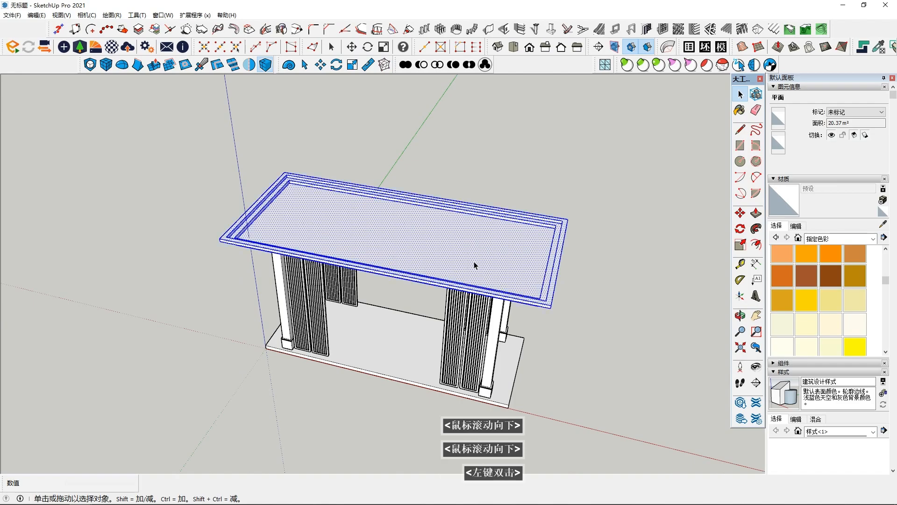
pyautogui.tripleClick(474, 265)
pyautogui.moveTo(481, 237); pyautogui.dragTo(488, 245, button='middle')
pyautogui.rightClick(489, 246)
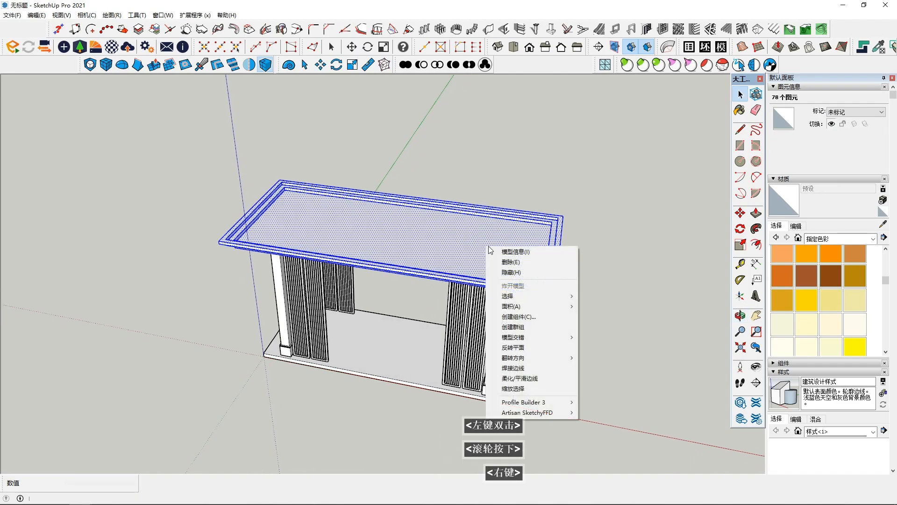
pyautogui.click(524, 331)
# - Draw a rectangle of about 7470 × 3400 mm over the grouped roof between its opposite outer corners
pyautogui.moveTo(525, 331); pyautogui.dragTo(335, 255, button='middle')
pyautogui.press('r')
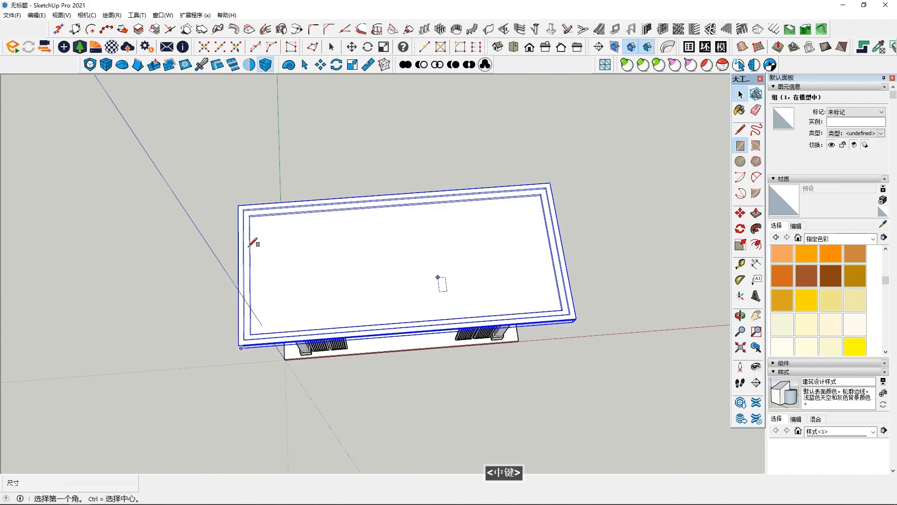
pyautogui.moveTo(241, 197)
pyautogui.mouseDown(button='middle')
pyautogui.moveTo(184, 213)
pyautogui.moveTo(237, 205)
pyautogui.mouseUp(button='middle')
pyautogui.click(237, 211)
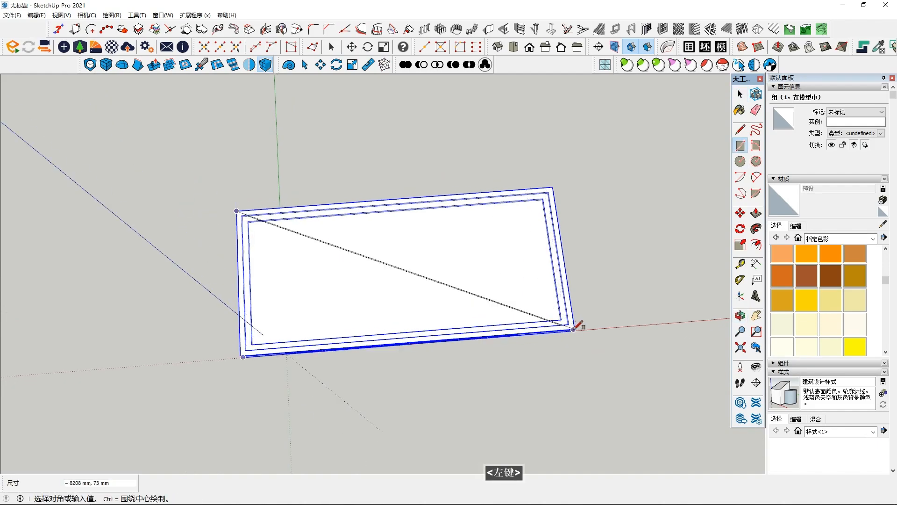
pyautogui.scroll(3, 574, 328)
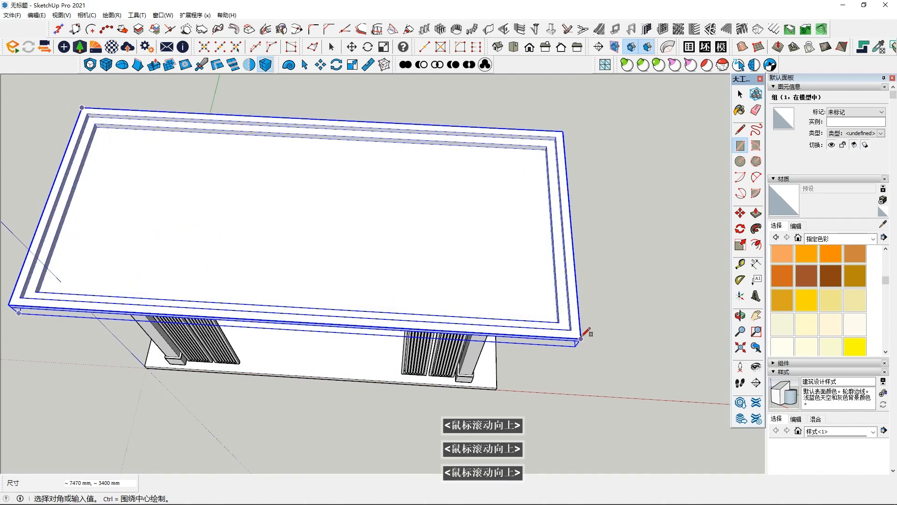
pyautogui.click(581, 338)
pyautogui.press('space')
# - Offset the roof-top rectangle's outline inward about 746 mm
pyautogui.click(458, 270)
pyautogui.scroll(-2, 459, 280)
pyautogui.moveTo(460, 286); pyautogui.dragTo(475, 263, button='middle')
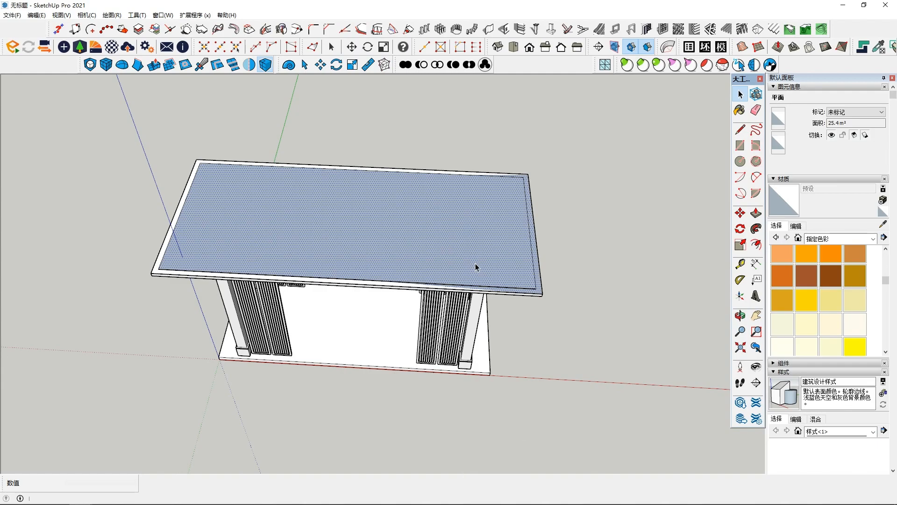
pyautogui.moveTo(482, 271); pyautogui.dragTo(494, 327, button='middle')
pyautogui.scroll(-1, 489, 301)
pyautogui.click(756, 244)
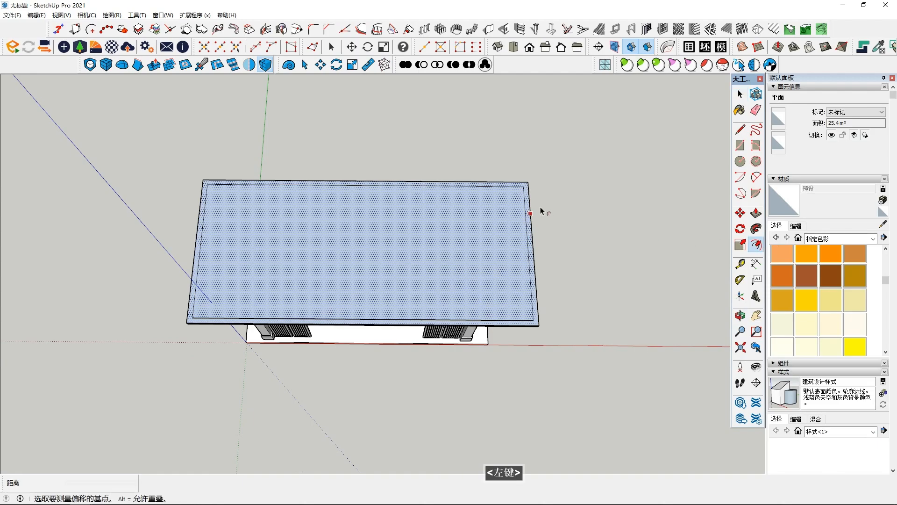
pyautogui.click(489, 196)
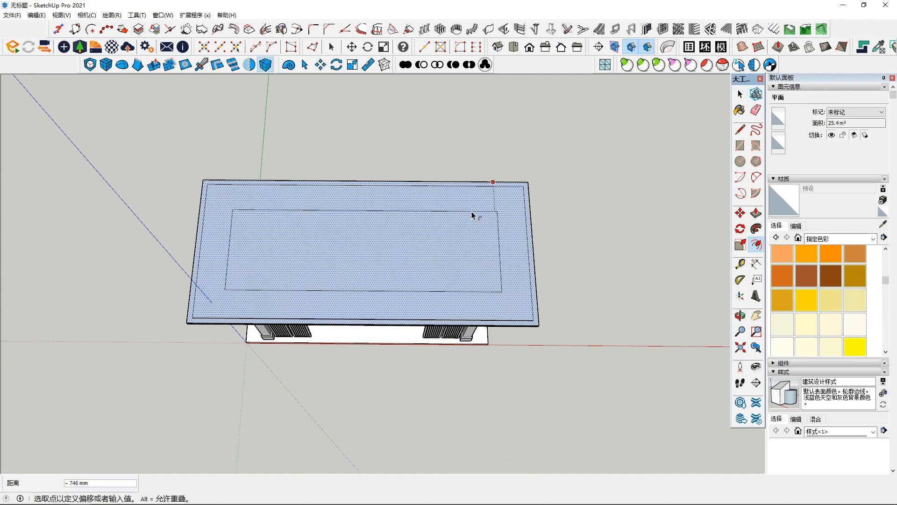
pyautogui.click(472, 211)
# - Shorten the inner rectangle along its length by scaling it symmetrically about its centre
pyautogui.press('space')
pyautogui.click(386, 248)
pyautogui.moveTo(403, 279); pyautogui.dragTo(442, 262, button='middle')
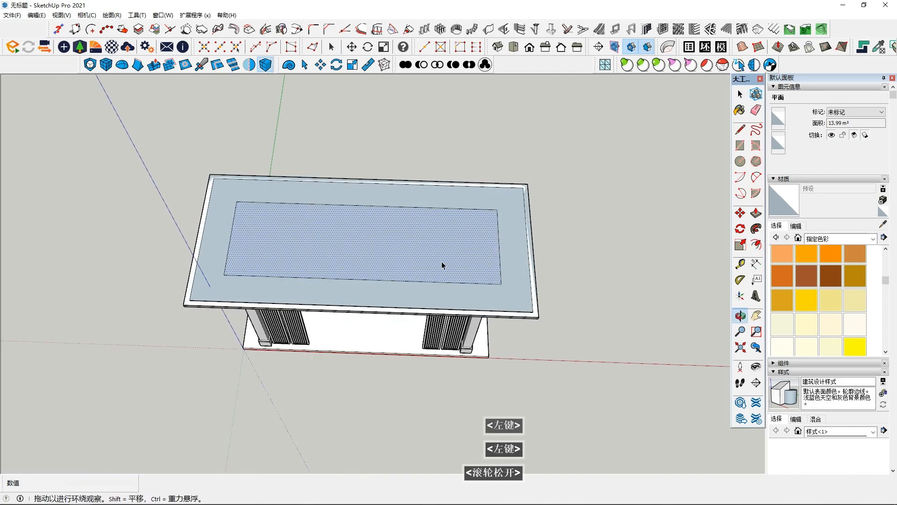
pyautogui.click(741, 245)
pyautogui.click(499, 244)
pyautogui.press('ctrl')
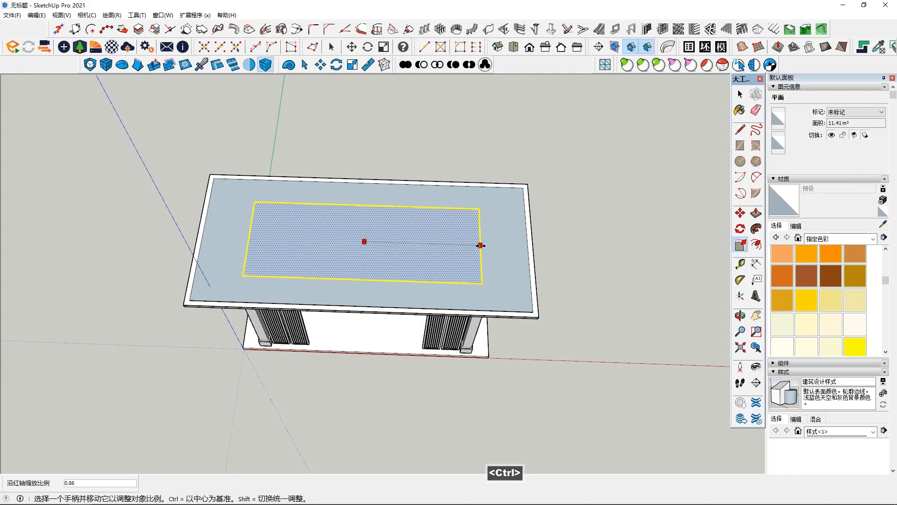
pyautogui.moveTo(484, 330); pyautogui.dragTo(481, 262, button='middle')
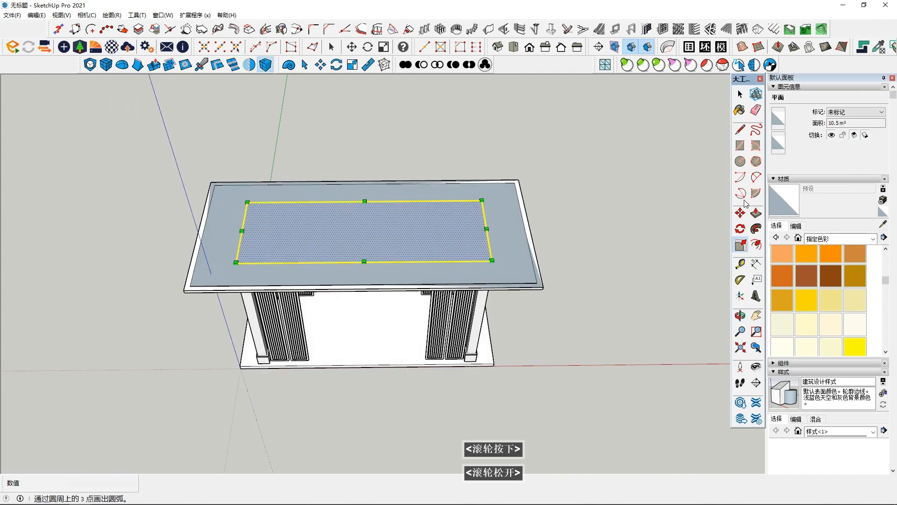
# - Raise the inner face vertically about 311 mm to form a hipped roof and lift it about 209 mm more
pyautogui.click(741, 213)
pyautogui.click(430, 224)
pyautogui.press('Up')
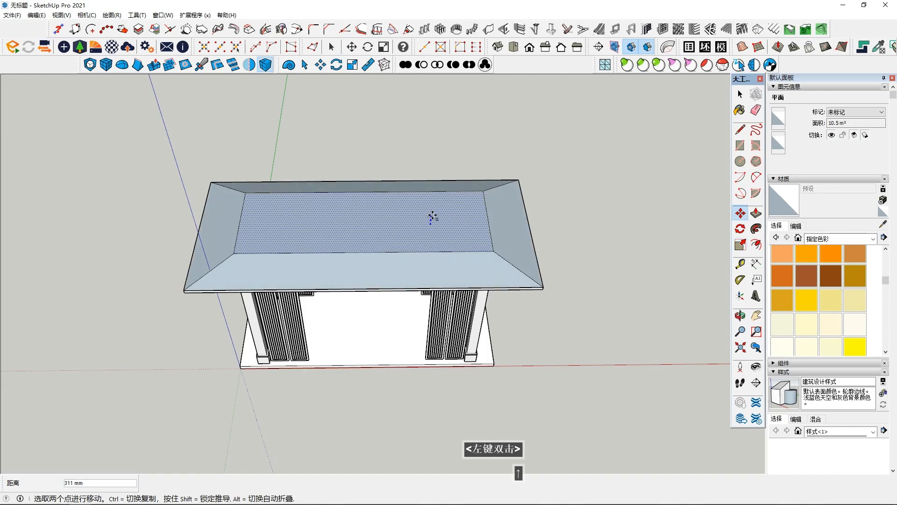
pyautogui.click(432, 218)
pyautogui.moveTo(433, 214); pyautogui.dragTo(399, 167, button='middle')
pyautogui.scroll(2, 413, 210)
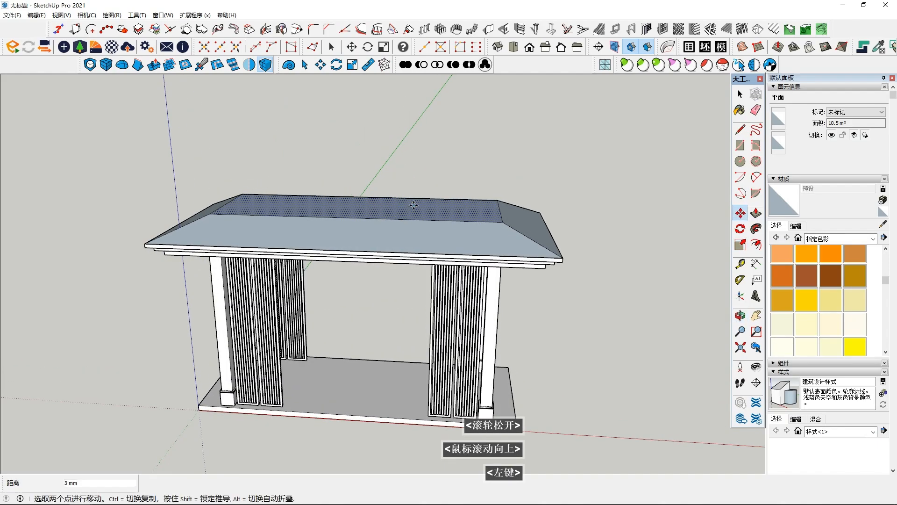
pyautogui.scroll(1, 417, 201)
pyautogui.click(419, 192)
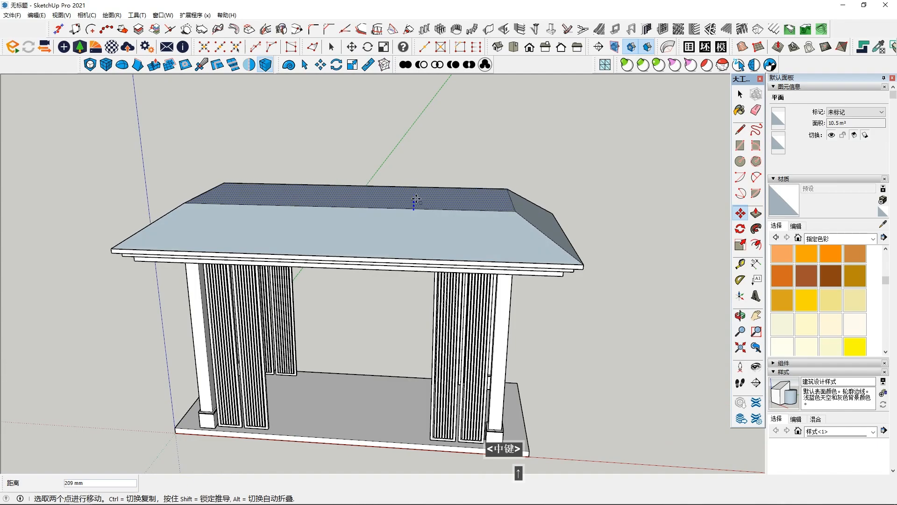
pyautogui.doubleClick(410, 197)
pyautogui.press('Escape')
pyautogui.press('Escape')
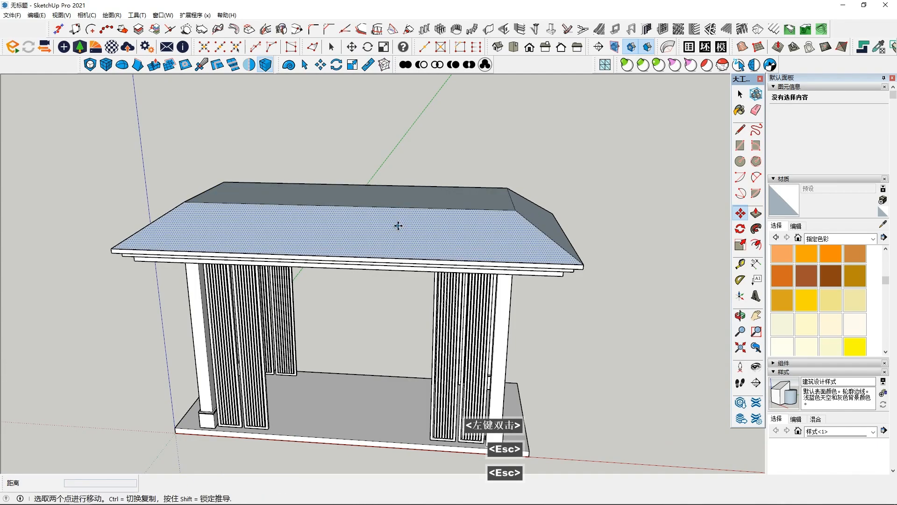
# - Select all connected hipped-roof geometry, reverse its faces and make it a group
pyautogui.press('space')
pyautogui.tripleClick(450, 234)
pyautogui.moveTo(451, 234); pyautogui.dragTo(435, 244, button='middle')
pyautogui.rightClick(435, 244)
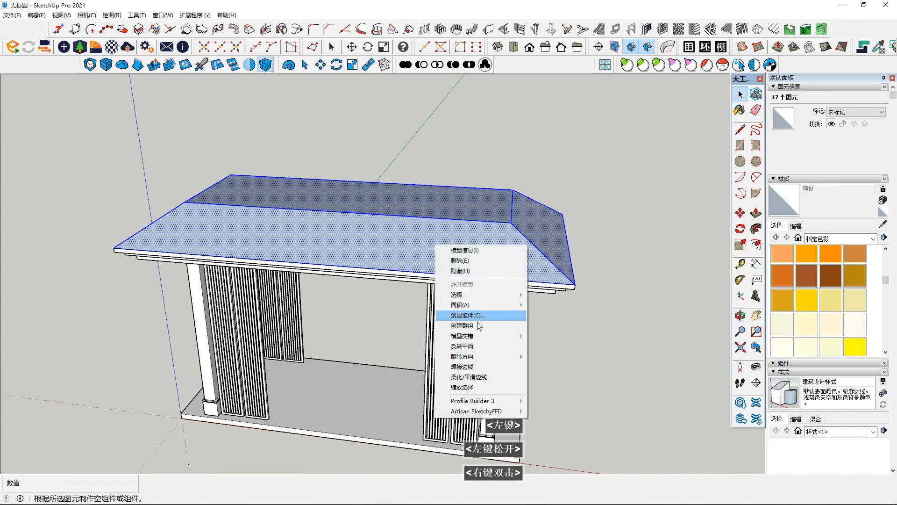
pyautogui.click(476, 346)
pyautogui.moveTo(472, 333); pyautogui.dragTo(473, 304, button='middle')
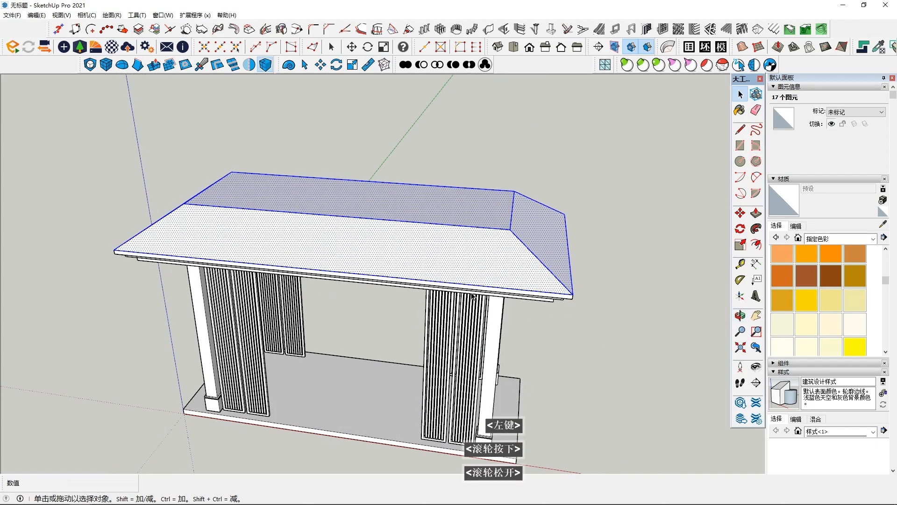
pyautogui.rightClick(475, 254)
pyautogui.click(521, 335)
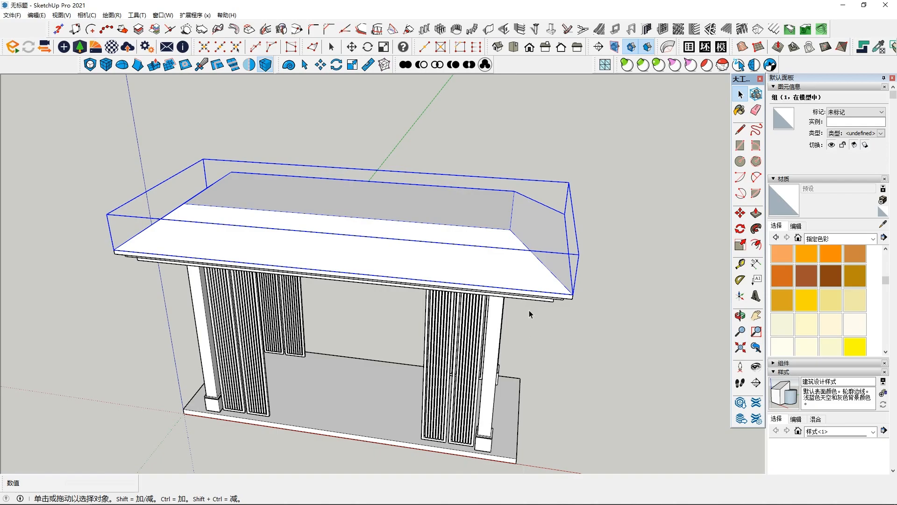
# - Inside the hipped-roof group, extrude the flat top face upward about 186 mm
pyautogui.moveTo(545, 306); pyautogui.dragTo(517, 296, button='middle')
pyautogui.scroll(2, 520, 299)
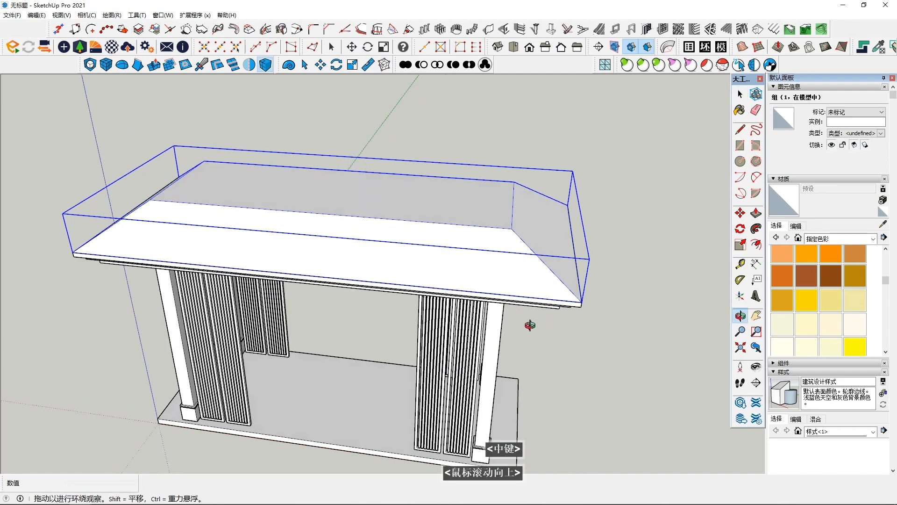
pyautogui.doubleClick(444, 215)
pyautogui.press('p')
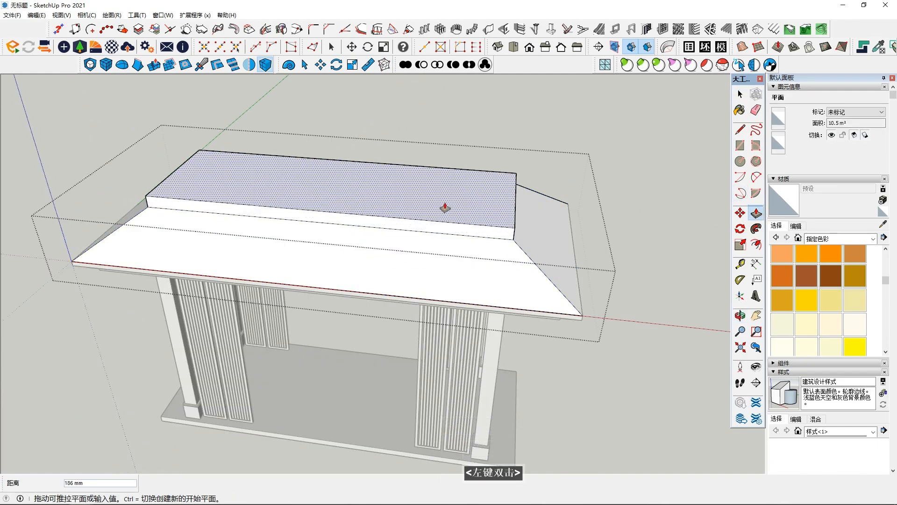
pyautogui.click(524, 264)
pyautogui.press('space')
pyautogui.click(640, 368)
pyautogui.scroll(-3, 514, 390)
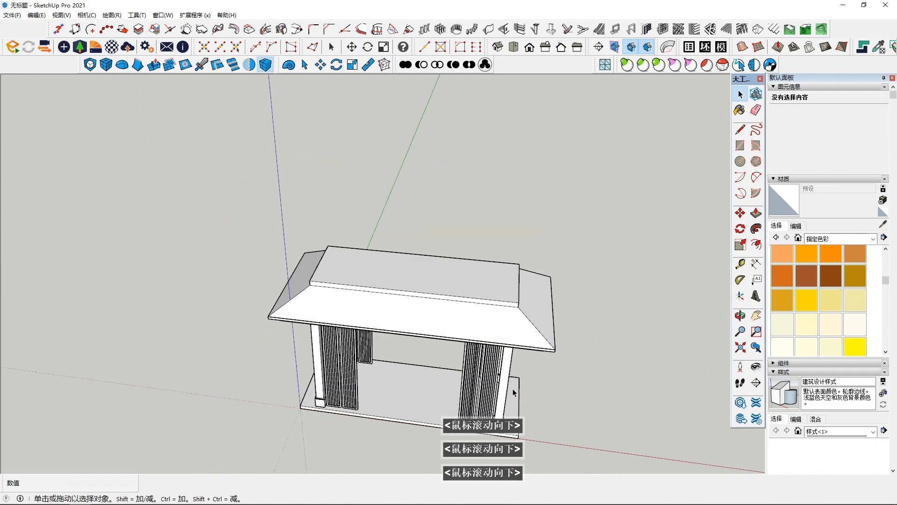
# - Paint the base slab with a dark brown wood from the 木质纹 material collection
pyautogui.moveTo(513, 390); pyautogui.dragTo(529, 252, button='middle')
pyautogui.scroll(-3, 508, 299)
pyautogui.moveTo(495, 338); pyautogui.dragTo(489, 315, button='middle')
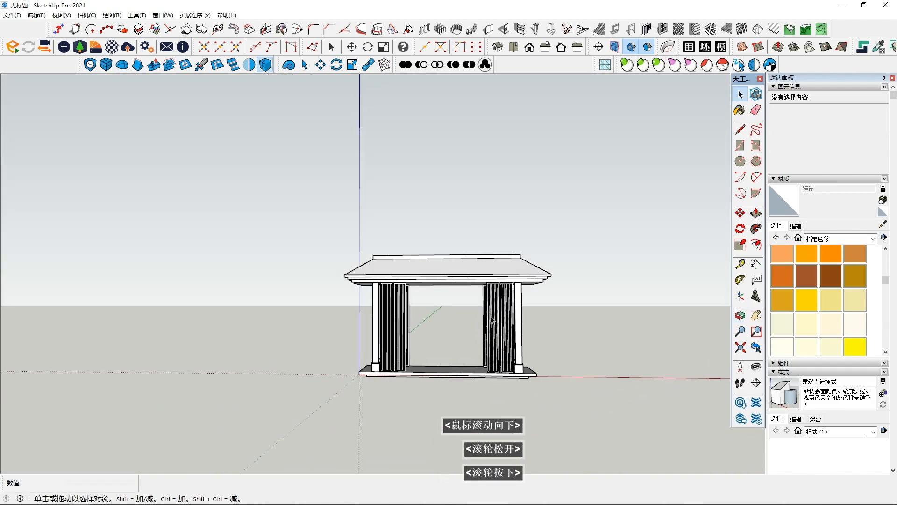
pyautogui.click(836, 238)
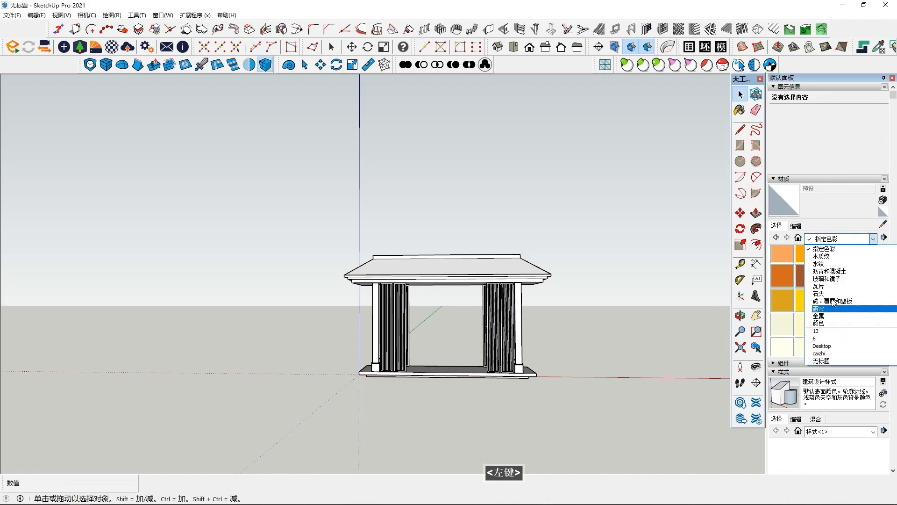
pyautogui.click(824, 256)
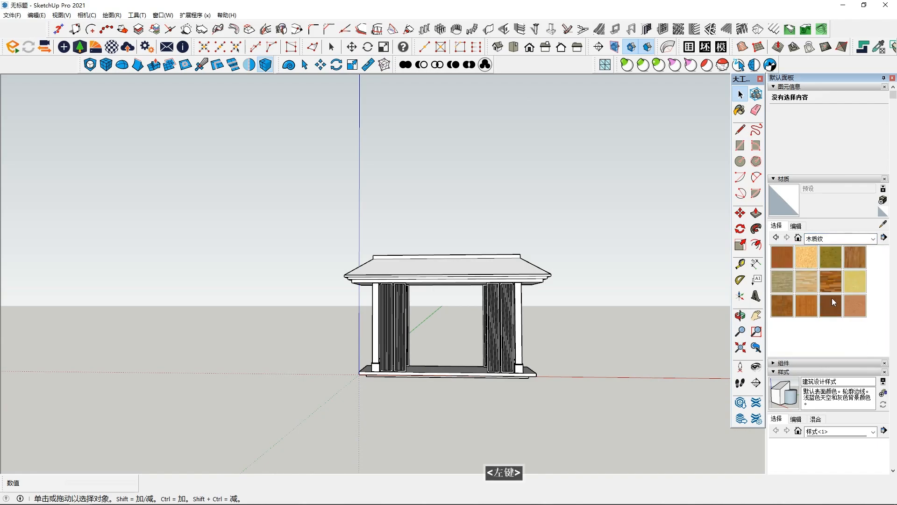
pyautogui.click(832, 299)
pyautogui.click(831, 282)
pyautogui.click(783, 307)
pyautogui.scroll(2, 542, 381)
pyautogui.moveTo(531, 384); pyautogui.dragTo(528, 408, button='middle')
pyautogui.click(439, 368)
pyautogui.scroll(1, 439, 368)
pyautogui.moveTo(439, 368)
pyautogui.mouseDown(button='middle')
pyautogui.moveTo(436, 380)
pyautogui.moveTo(429, 325)
pyautogui.moveTo(637, 313)
pyautogui.mouseUp(button='middle')
# - Paint the slatted panels with the 颜色适中的竹木 wood material
pyautogui.scroll(4, 434, 377)
pyautogui.scroll(-1, 438, 361)
pyautogui.click(805, 305)
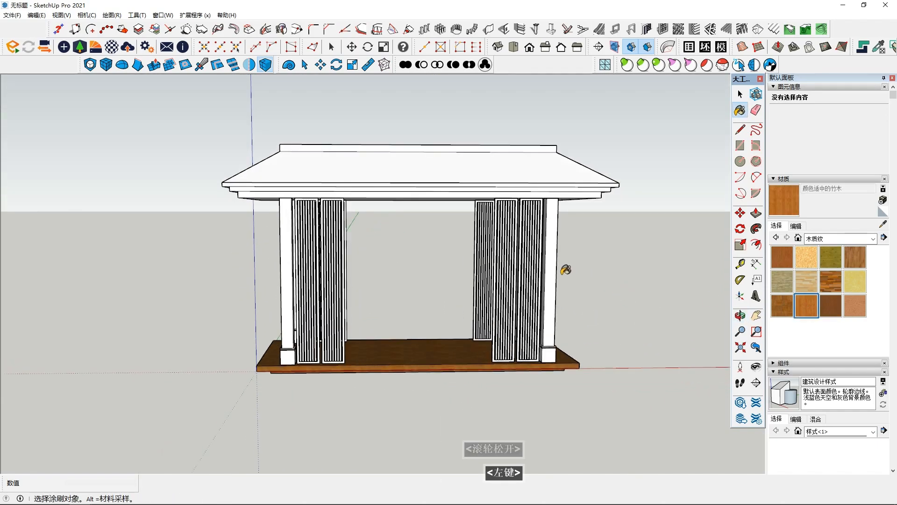
pyautogui.click(517, 310)
pyautogui.moveTo(516, 310)
pyautogui.mouseDown(button='middle')
pyautogui.moveTo(477, 271)
pyautogui.moveTo(416, 290)
pyautogui.moveTo(458, 326)
pyautogui.moveTo(460, 316)
pyautogui.mouseUp(button='middle')
# - Paint the columns with the 饰面木板 01 wood material
pyautogui.click(830, 305)
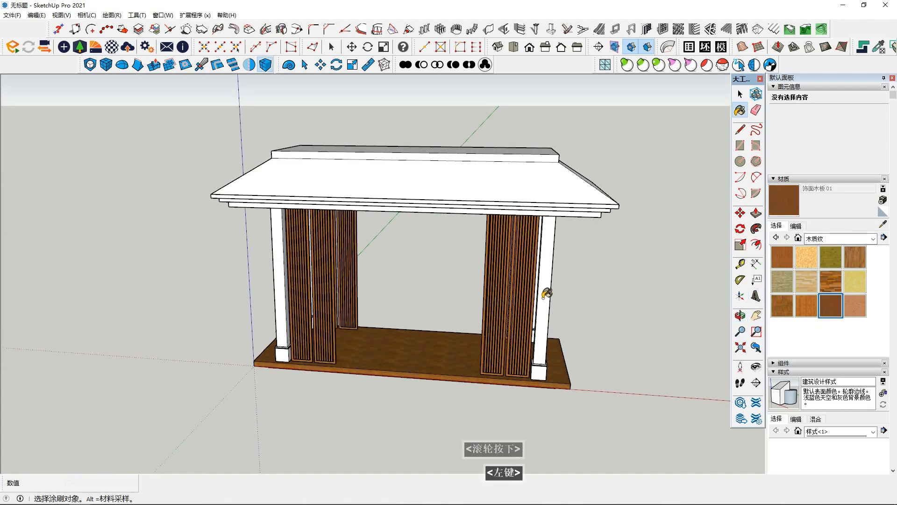
pyautogui.scroll(2, 547, 293)
pyautogui.moveTo(547, 294); pyautogui.dragTo(437, 279, button='middle')
pyautogui.scroll(1, 436, 279)
pyautogui.moveTo(581, 299); pyautogui.dragTo(425, 274, button='middle')
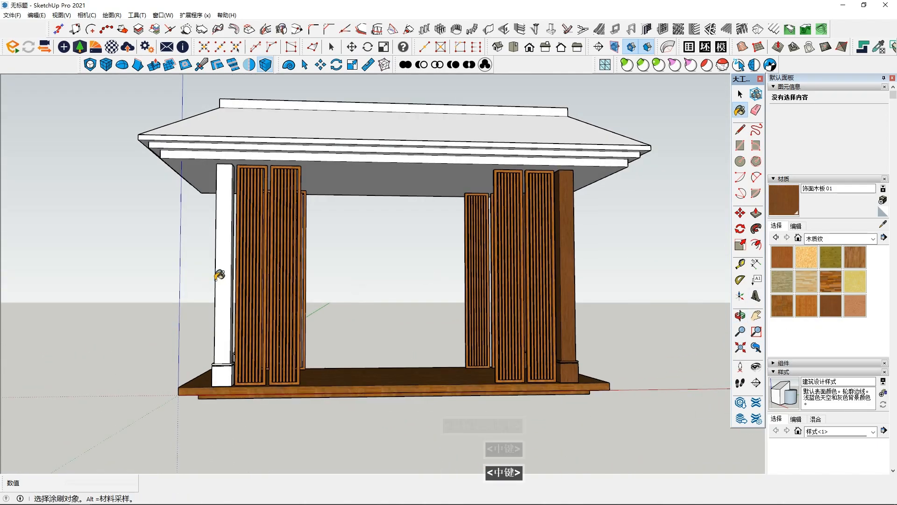
pyautogui.moveTo(222, 274); pyautogui.dragTo(226, 297, button='middle')
# - Inside the column, select the molded base and paint it with 0053 象牙色 from the 指定色彩 collection
pyautogui.scroll(3, 234, 290)
pyautogui.press('space')
pyautogui.doubleClick(206, 343)
pyautogui.moveTo(144, 318); pyautogui.dragTo(347, 447)
pyautogui.moveTo(523, 346); pyautogui.dragTo(524, 344, button='middle')
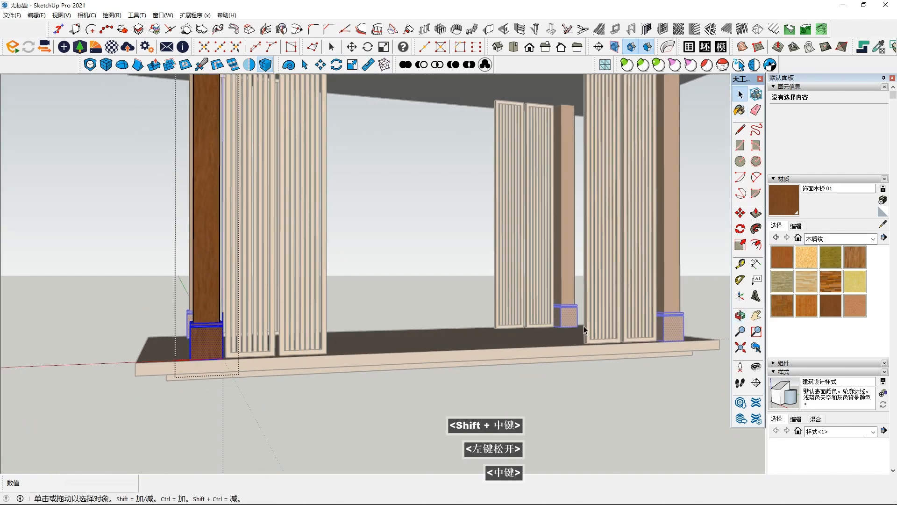
pyautogui.click(834, 239)
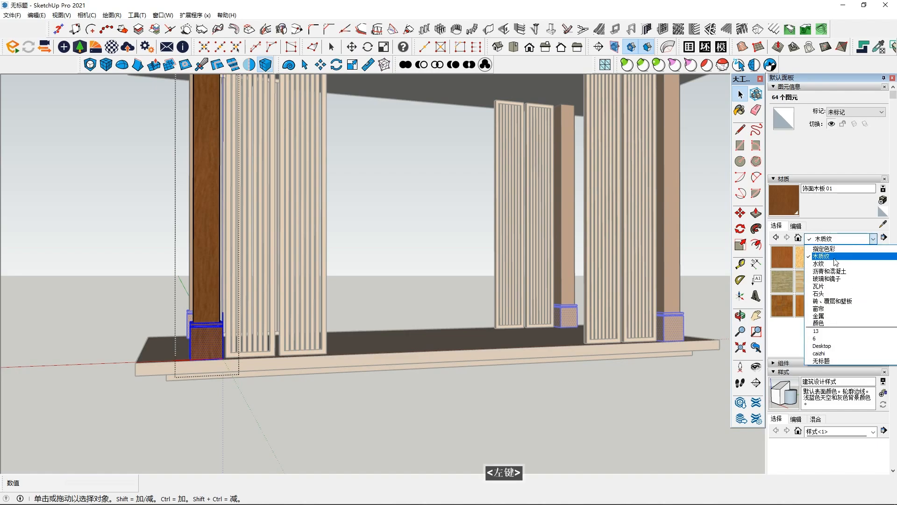
pyautogui.scroll(3, 841, 270)
pyautogui.click(825, 309)
pyautogui.scroll(-3, 831, 307)
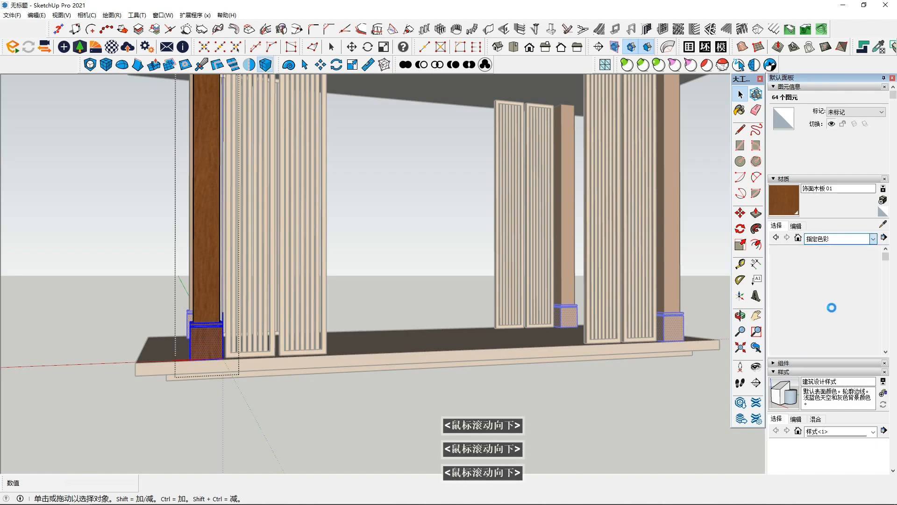
pyautogui.click(782, 292)
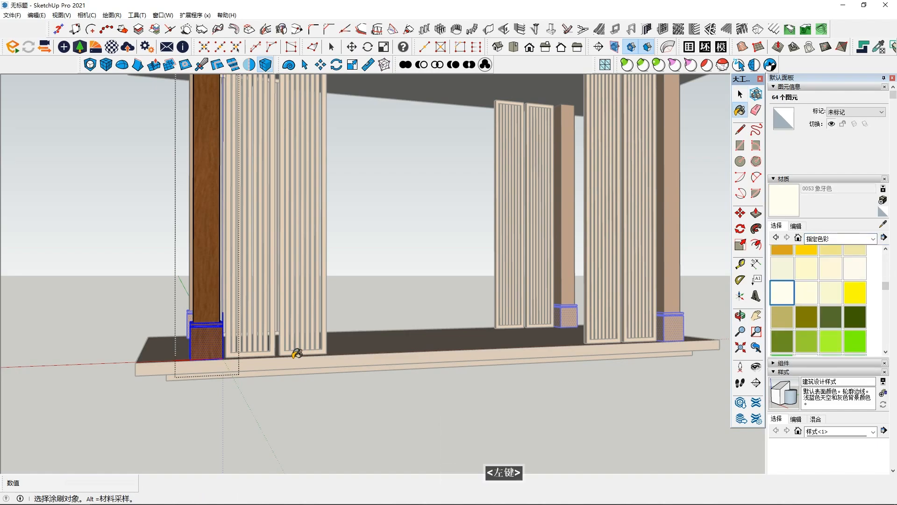
pyautogui.click(218, 347)
pyautogui.moveTo(217, 347)
pyautogui.mouseDown(button='middle')
pyautogui.moveTo(290, 302)
pyautogui.moveTo(153, 396)
pyautogui.mouseUp(button='middle')
pyautogui.press('space')
pyautogui.click(342, 408)
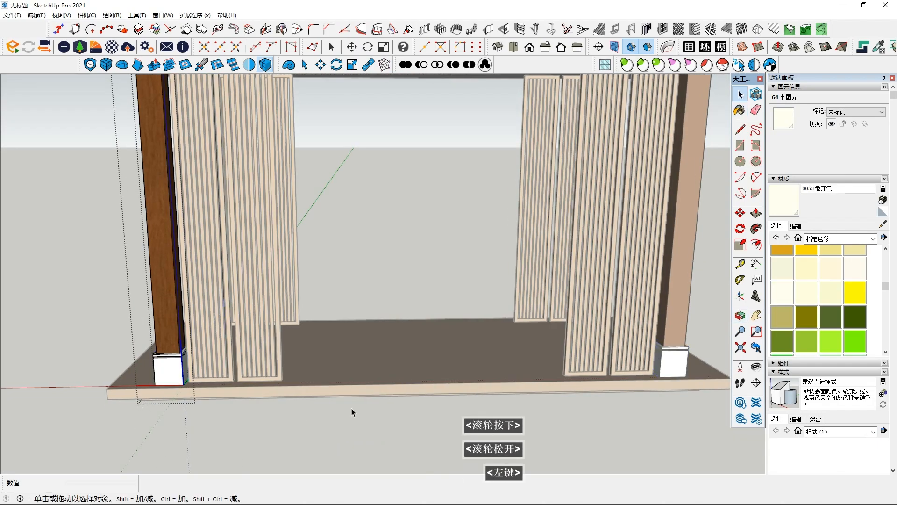
pyautogui.scroll(-4, 374, 397)
pyautogui.scroll(-1, 383, 393)
pyautogui.press('Escape')
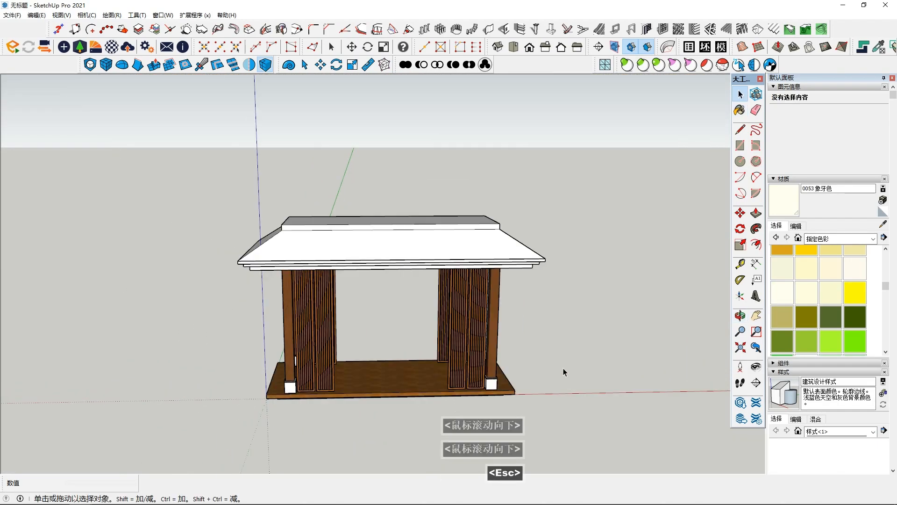
# - Sample the slatted panels' wood material and apply it to the hipped roof and the stepped eaves below
pyautogui.click(738, 111)
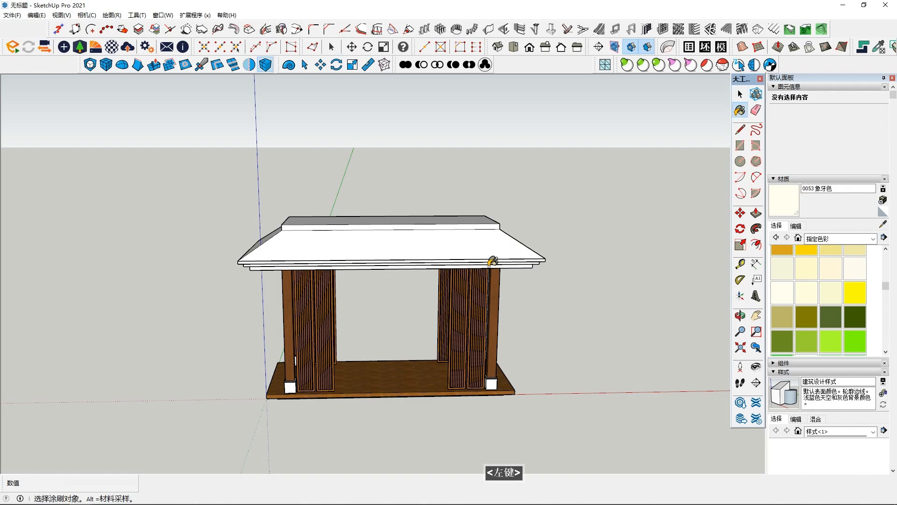
pyautogui.keyDown('alt'); pyautogui.click(479, 294); pyautogui.keyUp('alt')
pyautogui.click(449, 247)
pyautogui.moveTo(449, 247)
pyautogui.mouseDown(button='middle')
pyautogui.moveTo(433, 330)
pyautogui.moveTo(424, 242)
pyautogui.moveTo(432, 274)
pyautogui.moveTo(492, 306)
pyautogui.moveTo(511, 305)
pyautogui.moveTo(358, 351)
pyautogui.moveTo(356, 327)
pyautogui.mouseUp(button='middle')
pyautogui.scroll(4, 414, 264)
pyautogui.click(415, 264)
pyautogui.scroll(-1, 498, 310)
# - Sample the ivory from a column base and paint the four side faces of the stepped eaves' middle tier with it
pyautogui.click(531, 449)
pyautogui.keyDown('alt'); pyautogui.click(532, 450); pyautogui.keyUp('alt')
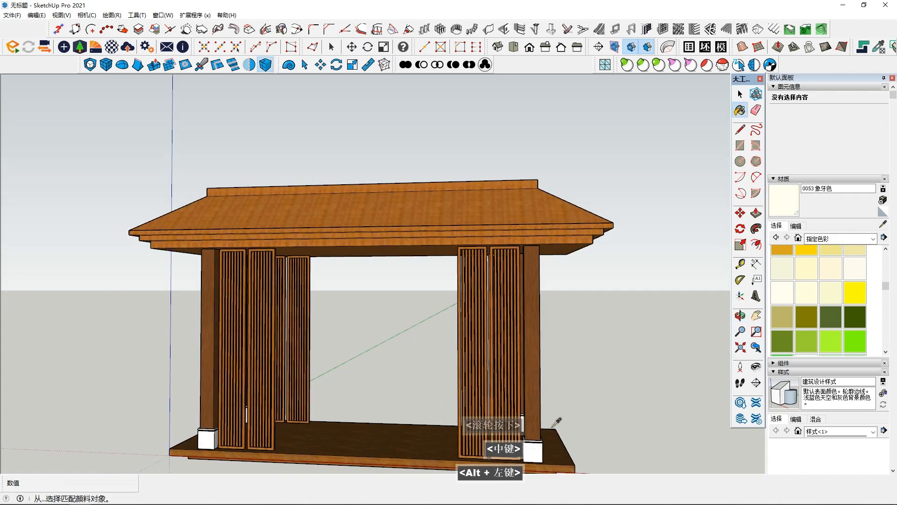
pyautogui.scroll(3, 564, 281)
pyautogui.press('space')
pyautogui.doubleClick(568, 214)
pyautogui.scroll(1, 566, 214)
pyautogui.doubleClick(565, 214)
pyautogui.scroll(1, 565, 214)
pyautogui.moveTo(565, 215); pyautogui.dragTo(329, 236, button='middle')
pyautogui.keyDown('shift'); pyautogui.click(458, 238); pyautogui.keyUp('shift')
pyautogui.scroll(-3, 384, 243)
pyautogui.moveTo(384, 243); pyautogui.dragTo(580, 238, button='middle')
pyautogui.moveTo(177, 261); pyautogui.dragTo(290, 267, button='middle')
pyautogui.keyDown('shift'); pyautogui.click(185, 250); pyautogui.keyUp('shift')
pyautogui.moveTo(187, 250); pyautogui.dragTo(542, 250, button='middle')
pyautogui.scroll(-2, 248, 268)
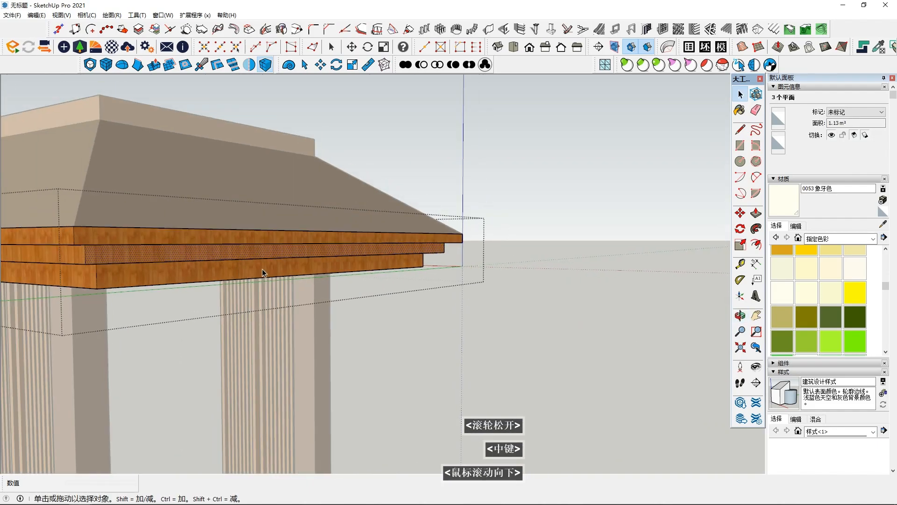
pyautogui.keyDown('shift'); pyautogui.moveTo(248, 268); pyautogui.dragTo(366, 264, button='middle'); pyautogui.keyUp('shift')
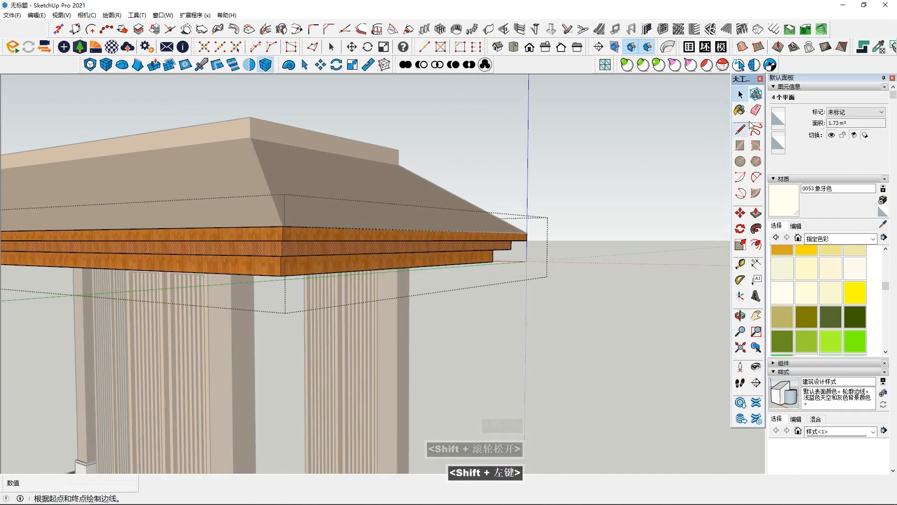
pyautogui.click(353, 243)
pyautogui.moveTo(353, 253)
pyautogui.mouseDown(button='middle')
pyautogui.moveTo(216, 306)
pyautogui.moveTo(201, 322)
pyautogui.mouseUp(button='middle')
pyautogui.press('space')
pyautogui.click(531, 344)
pyautogui.moveTo(528, 344)
pyautogui.mouseDown(button='middle')
pyautogui.moveTo(369, 298)
pyautogui.moveTo(376, 330)
pyautogui.mouseUp(button='middle')
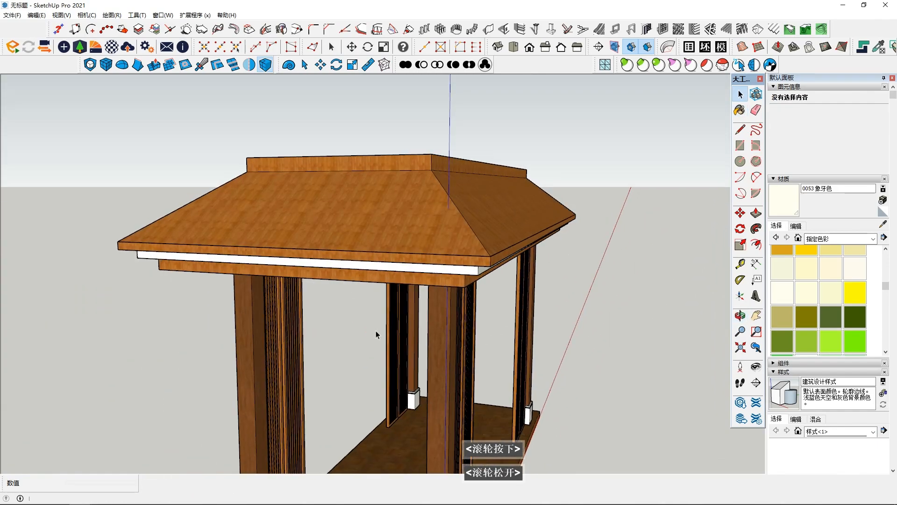
# - Inside the hipped-roof group, select the raised top block's four side faces and paint them with 0053 象牙色
pyautogui.moveTo(402, 261); pyautogui.dragTo(448, 226, button='middle')
pyautogui.scroll(3, 394, 268)
pyautogui.doubleClick(408, 234)
pyautogui.scroll(2, 408, 235)
pyautogui.click(391, 240)
pyautogui.moveTo(391, 241); pyautogui.dragTo(322, 245, button='middle')
pyautogui.keyDown('shift'); pyautogui.click(465, 248); pyautogui.keyUp('shift')
pyautogui.moveTo(467, 248); pyautogui.dragTo(718, 243, button='middle')
pyautogui.scroll(3, 180, 267)
pyautogui.keyDown('shift'); pyautogui.scroll(-1, 179, 271); pyautogui.keyUp('shift')
pyautogui.keyDown('shift'); pyautogui.click(177, 286); pyautogui.keyUp('shift')
pyautogui.keyDown('shift'); pyautogui.scroll(-2, 177, 286); pyautogui.keyUp('shift')
pyautogui.keyDown('shift'); pyautogui.moveTo(177, 285); pyautogui.dragTo(442, 236, button='middle'); pyautogui.keyUp('shift')
pyautogui.keyDown('shift'); pyautogui.scroll(-1, 439, 239); pyautogui.keyUp('shift')
pyautogui.keyDown('shift'); pyautogui.moveTo(117, 262); pyautogui.dragTo(389, 259, button='middle'); pyautogui.keyUp('shift')
pyautogui.scroll(-4, 388, 259)
pyautogui.moveTo(347, 296); pyautogui.dragTo(523, 322, button='middle')
pyautogui.keyDown('shift'); pyautogui.click(354, 307); pyautogui.keyUp('shift')
pyautogui.click(791, 188)
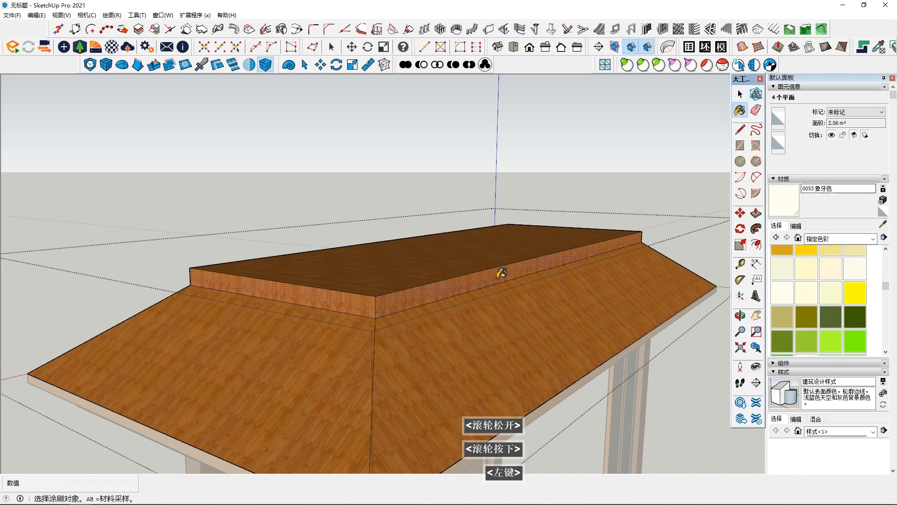
pyautogui.click(446, 285)
pyautogui.scroll(-3, 505, 292)
pyautogui.moveTo(268, 348); pyautogui.dragTo(146, 364, button='middle')
pyautogui.press('space')
pyautogui.click(73, 269)
# - Examine the whole painted pavilion from a distance and from different sides
pyautogui.scroll(-3, 420, 322)
pyautogui.scroll(1, 526, 359)
pyautogui.scroll(-1, 526, 358)
pyautogui.scroll(-2, 526, 358)
pyautogui.moveTo(525, 359); pyautogui.dragTo(303, 159, button='middle')
pyautogui.moveTo(421, 337); pyautogui.dragTo(472, 346, button='middle')
pyautogui.scroll(-3, 475, 293)
pyautogui.keyDown('shift'); pyautogui.moveTo(474, 292); pyautogui.dragTo(614, 217, button='middle'); pyautogui.keyUp('shift')
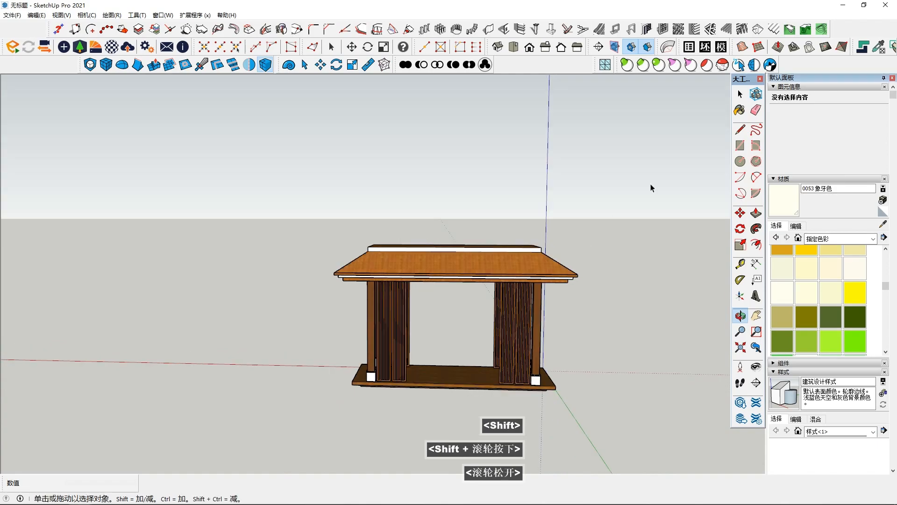
# - Open the 八宝资源库 resource library and browse its online models
pyautogui.click(862, 47)
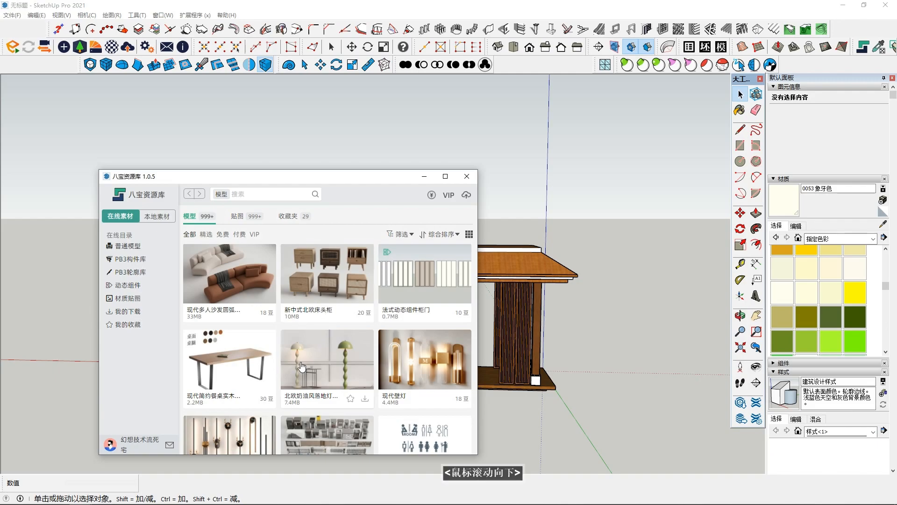
pyautogui.scroll(-1, 301, 367)
pyautogui.scroll(3, 307, 360)
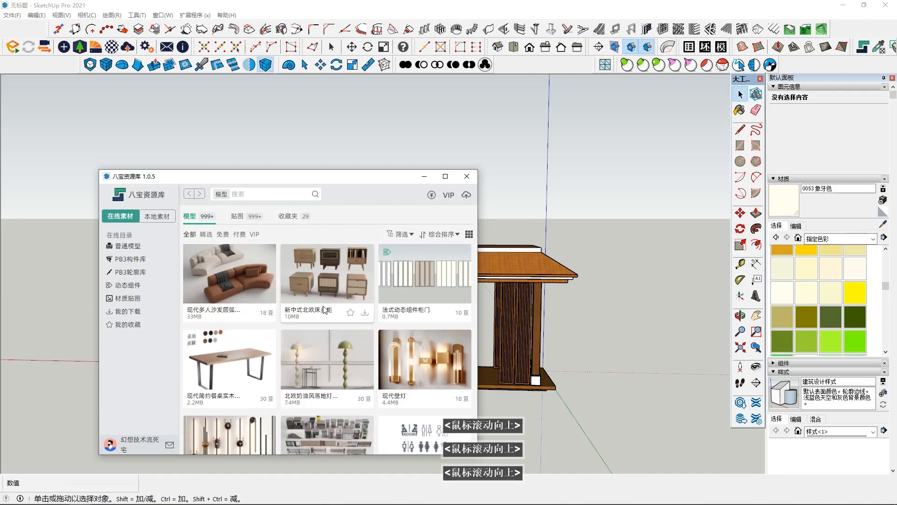
pyautogui.scroll(-3, 369, 356)
pyautogui.scroll(3, 367, 357)
pyautogui.write('zuo')
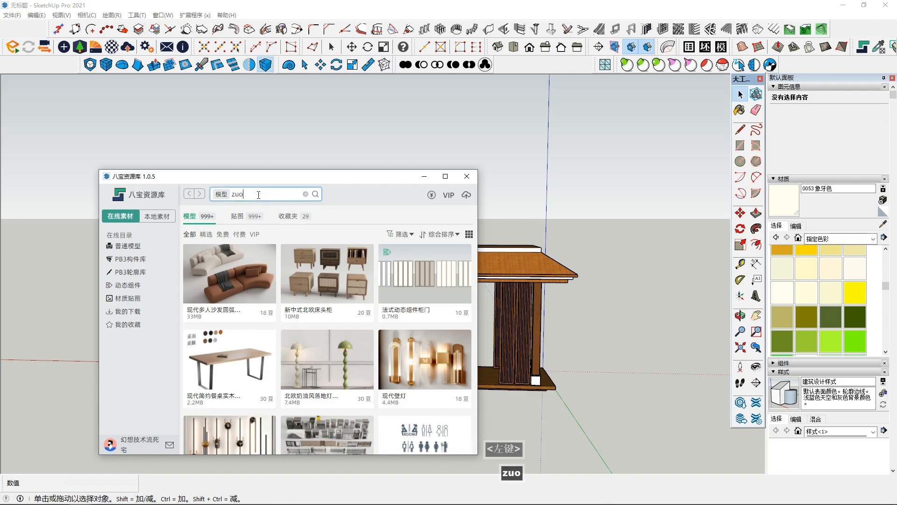
pyautogui.press('BackSpace')
pyautogui.press('BackSpace')
pyautogui.press('BackSpace')
pyautogui.press('BackSpace')
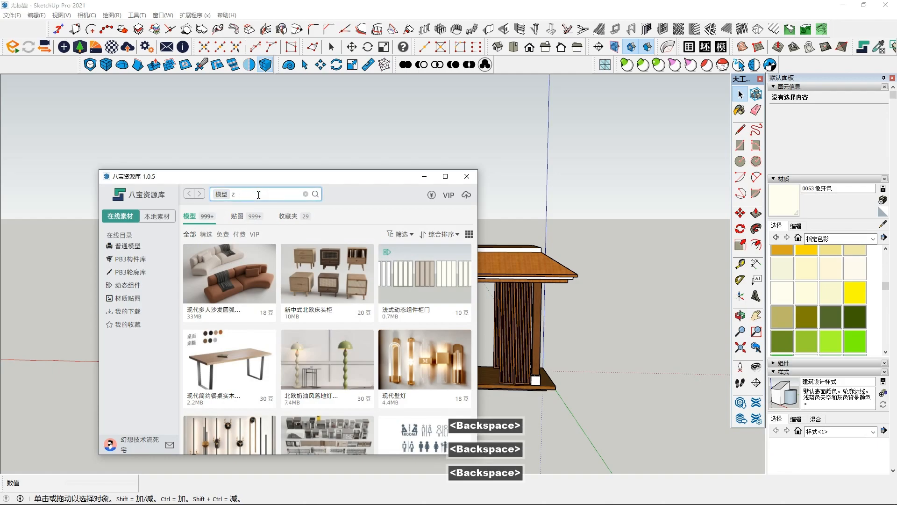
# - Search the library's online models for 桌子
pyautogui.hotkey('alt', 'shift')
pyautogui.write('zu')
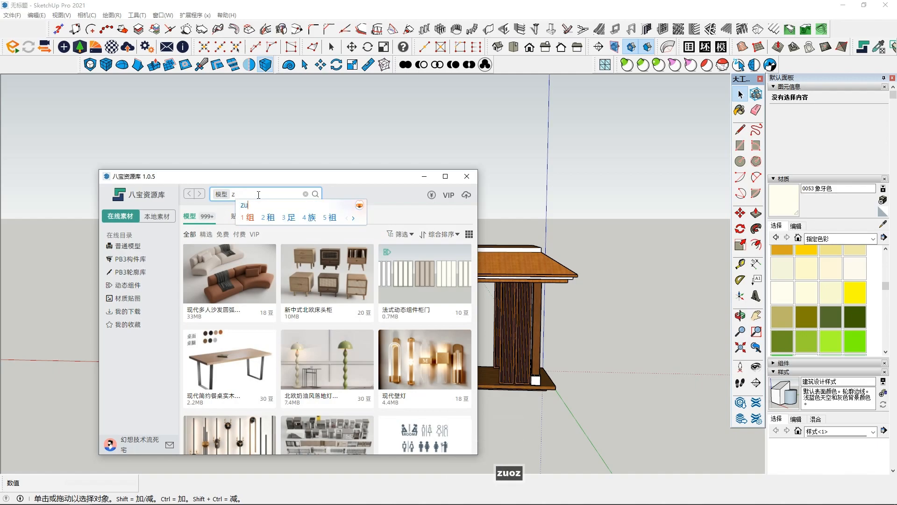
pyautogui.press('BackSpace')
pyautogui.press('BackSpace')
pyautogui.press('BackSpace')
pyautogui.press('BackSpace')
pyautogui.press('BackSpace')
pyautogui.press('BackSpace')
pyautogui.write('zhuozi')
pyautogui.press('space')
pyautogui.press('Return')
pyautogui.hotkey('alt', 'shift')
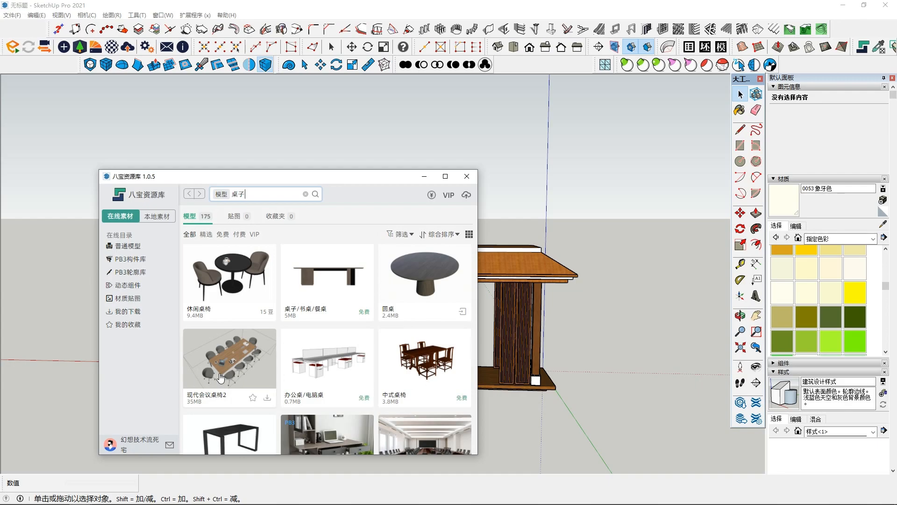
# - Import the free 中式桌椅 table-and-chairs model from the search results and place it on the ground beside the pavilion
pyautogui.click(442, 355)
pyautogui.click(432, 337)
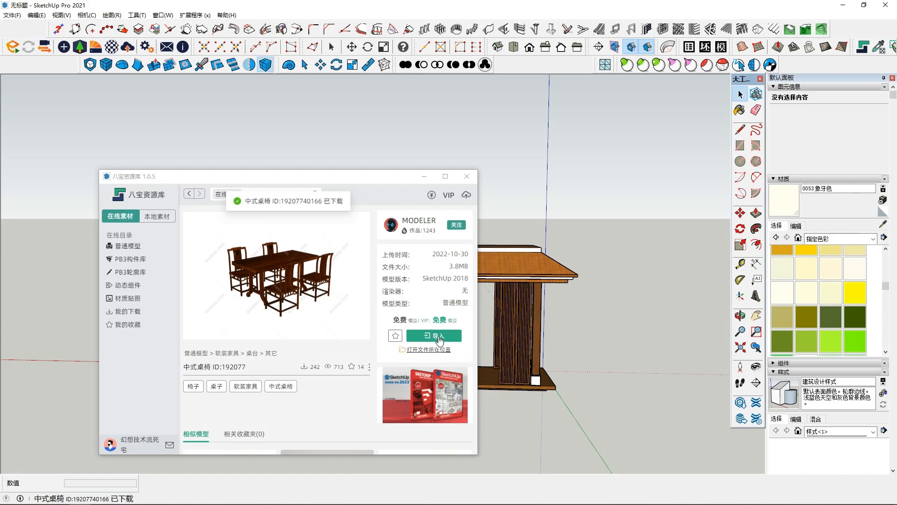
pyautogui.click(439, 336)
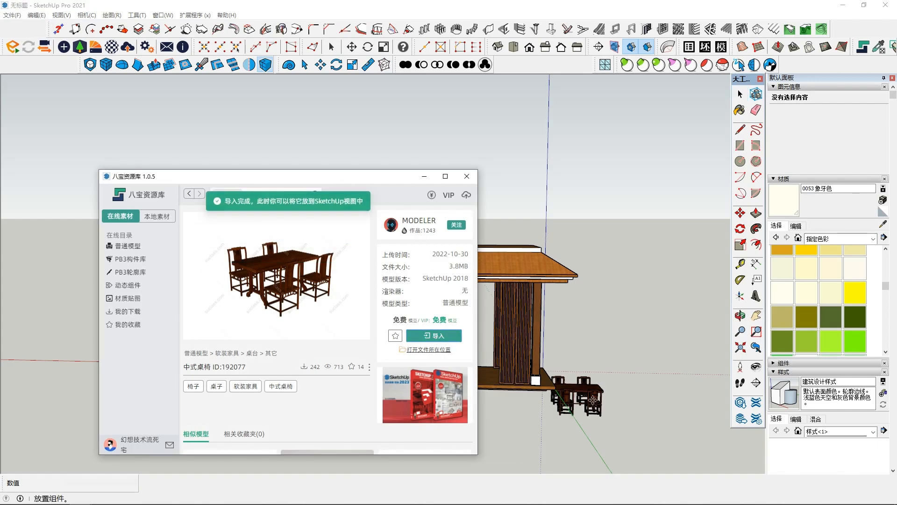
pyautogui.click(610, 422)
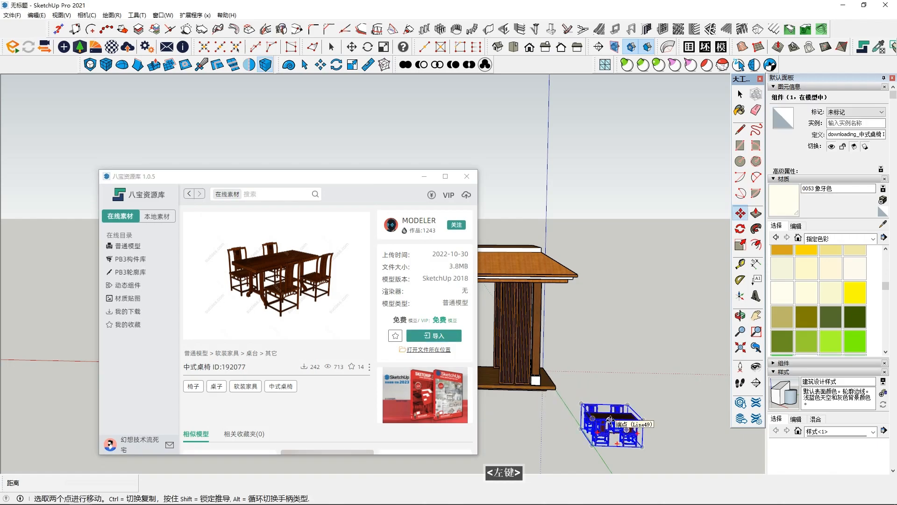
# - Move the table-and-chairs set onto the pavilion floor, between the slatted panels
pyautogui.hotkey('shift', 'F6')
pyautogui.middleClick(581, 381)
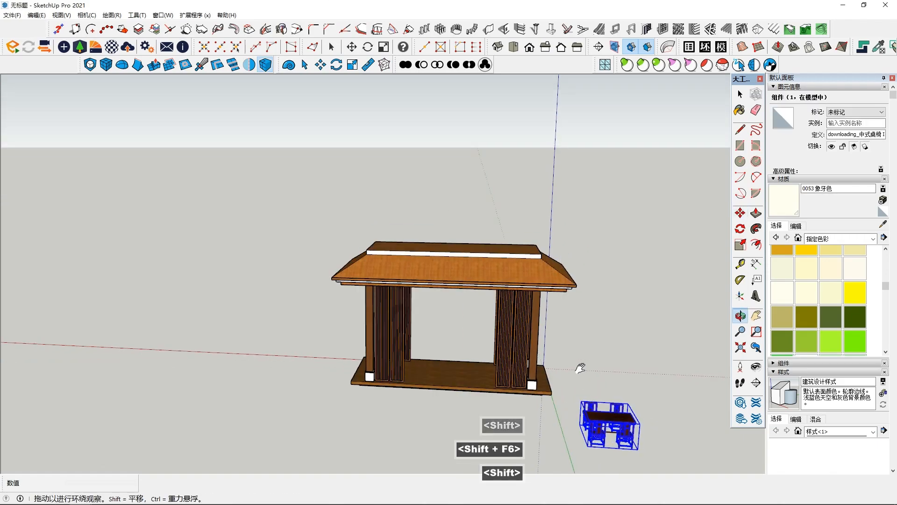
pyautogui.scroll(3, 579, 380)
pyautogui.click(563, 381)
pyautogui.scroll(6, 342, 225)
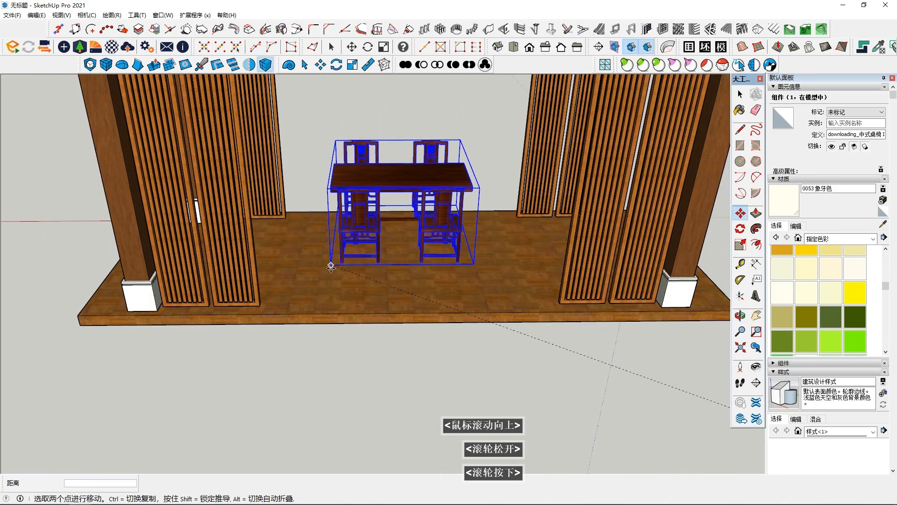
pyautogui.click(327, 283)
# - Rotate the table-and-chairs set a quarter turn on the floor so its chairs back onto the slatted panels at both sides
pyautogui.scroll(2, 402, 256)
pyautogui.moveTo(410, 252); pyautogui.dragTo(430, 285, button='middle')
pyautogui.scroll(-5, 437, 241)
pyautogui.click(402, 201)
pyautogui.click(482, 199)
pyautogui.press('Return')
pyautogui.press('space')
pyautogui.moveTo(434, 369); pyautogui.dragTo(444, 293, button='middle')
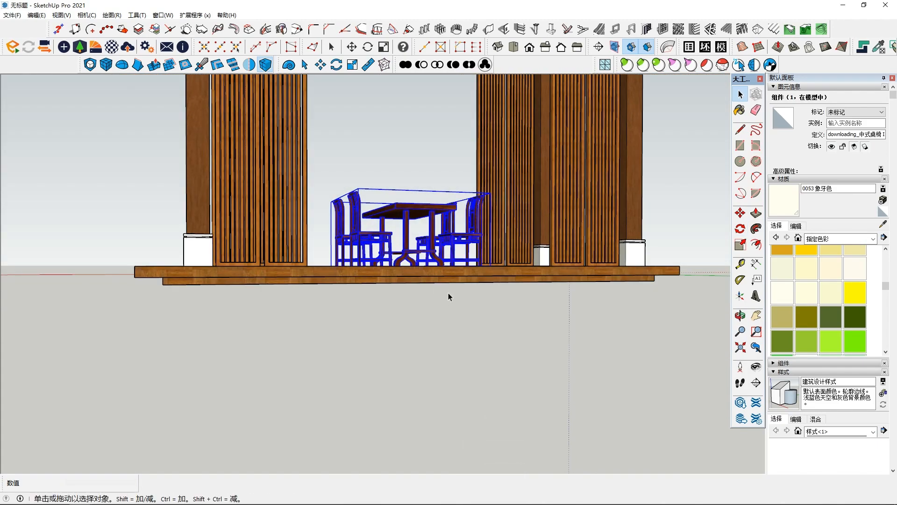
pyautogui.scroll(-1, 438, 304)
pyautogui.click(492, 313)
# - Inside the slatted panel group beside the table, select a single panel and copy it
pyautogui.scroll(-1, 492, 313)
pyautogui.scroll(-1, 341, 352)
pyautogui.moveTo(492, 312); pyautogui.dragTo(553, 352, button='middle')
pyautogui.scroll(2, 553, 352)
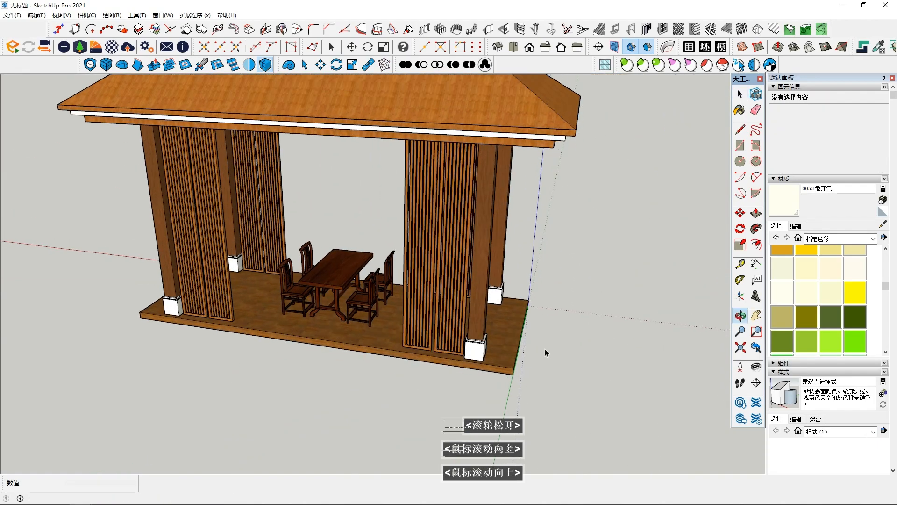
pyautogui.scroll(3, 553, 354)
pyautogui.click(383, 289)
pyautogui.scroll(-4, 401, 287)
pyautogui.moveTo(402, 286); pyautogui.dragTo(428, 332, button='middle')
pyautogui.doubleClick(382, 292)
pyautogui.click(383, 295)
pyautogui.hotkey('ctrl', 'c')
# - Paste the copied slatted panel onto the floor between the two columns at the pavilion's end nearest the origin
pyautogui.click(631, 318)
pyautogui.moveTo(630, 318); pyautogui.dragTo(525, 377, button='middle')
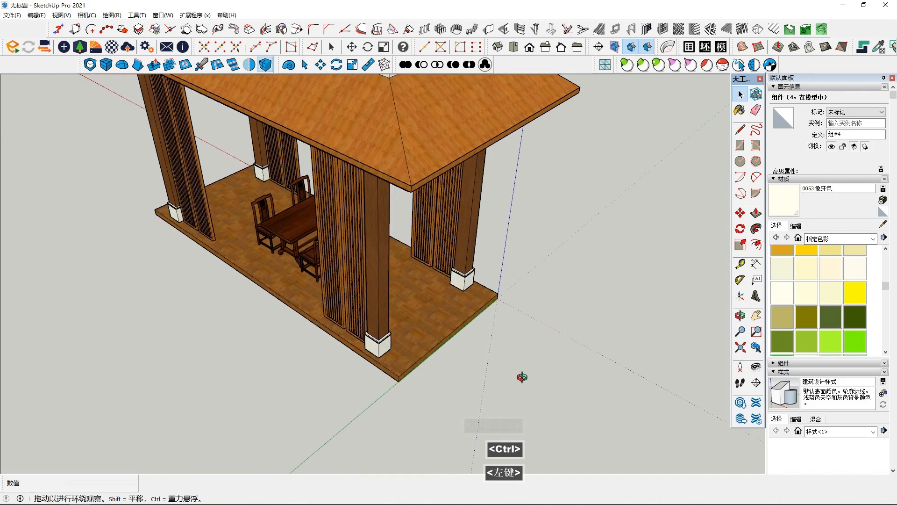
pyautogui.middleClick(525, 377)
pyautogui.hotkey('ctrl', 'v')
pyautogui.scroll(2, 419, 337)
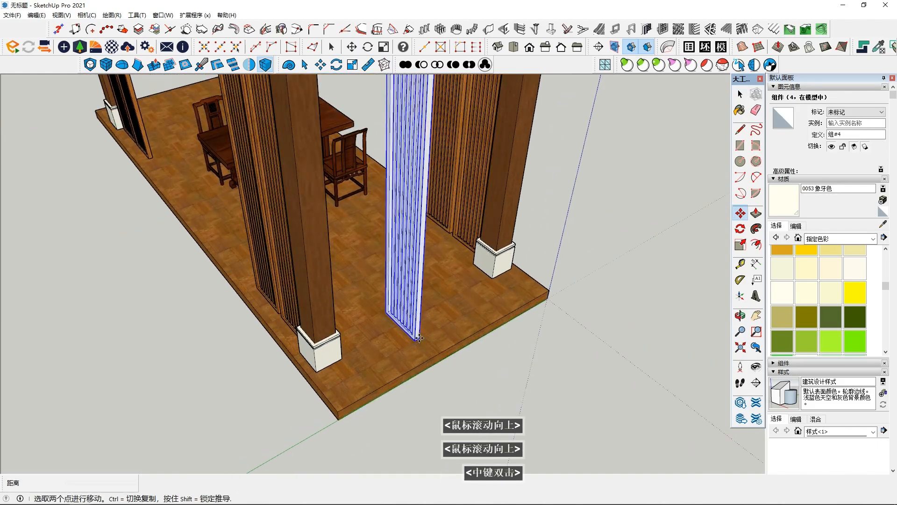
pyautogui.middleClick(420, 337)
pyautogui.scroll(-1, 475, 321)
pyautogui.click(474, 320)
# - Sample the wood material 颜色适中的竹木 from an existing slatted panel and paint the pasted panel with it
pyautogui.moveTo(432, 313); pyautogui.dragTo(509, 325, button='middle')
pyautogui.scroll(-1, 509, 325)
pyautogui.scroll(-2, 510, 316)
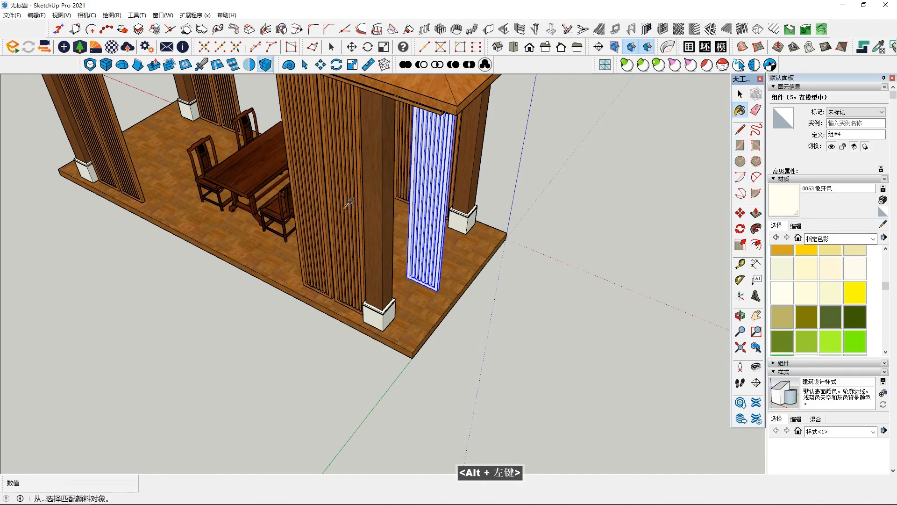
pyautogui.keyDown('alt'); pyautogui.click(344, 208); pyautogui.keyUp('alt')
pyautogui.click(430, 197)
pyautogui.moveTo(431, 197); pyautogui.dragTo(496, 255, button='middle')
pyautogui.scroll(2, 501, 256)
# - Rotate the pasted slatted panel about its vertical centre line so it stands at an oblique angle to the end opening
pyautogui.moveTo(528, 355); pyautogui.dragTo(421, 229, button='middle')
pyautogui.press('space')
pyautogui.doubleClick(541, 311)
pyautogui.click(540, 369)
pyautogui.moveTo(419, 261); pyautogui.dragTo(427, 343, button='middle')
pyautogui.click(416, 292)
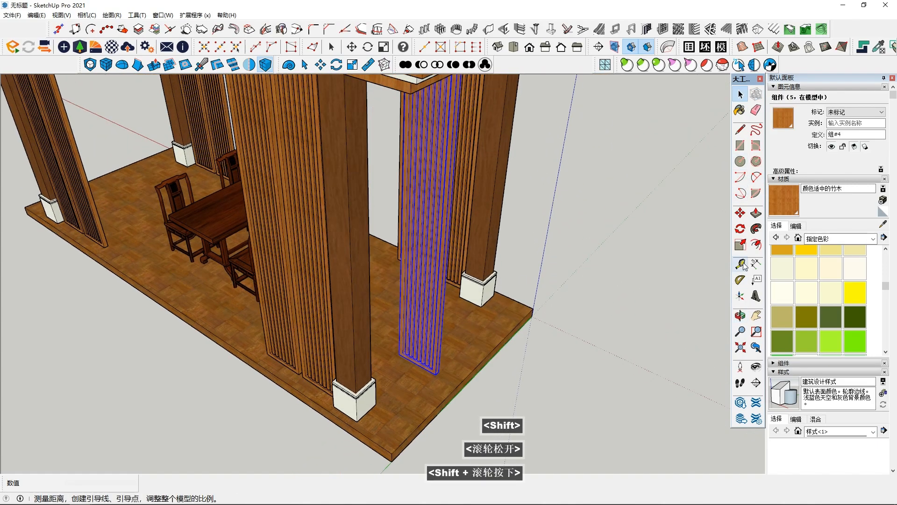
pyautogui.click(740, 229)
pyautogui.middleClick(433, 386)
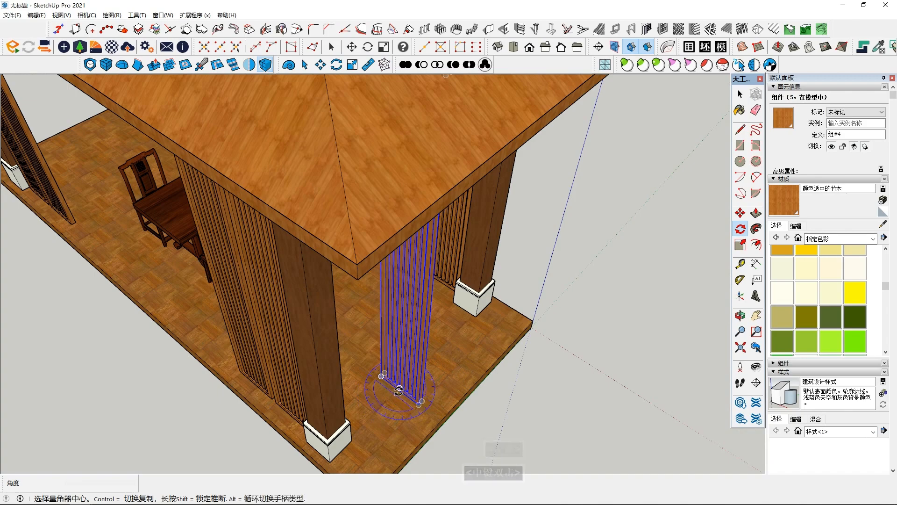
pyautogui.doubleClick(358, 356)
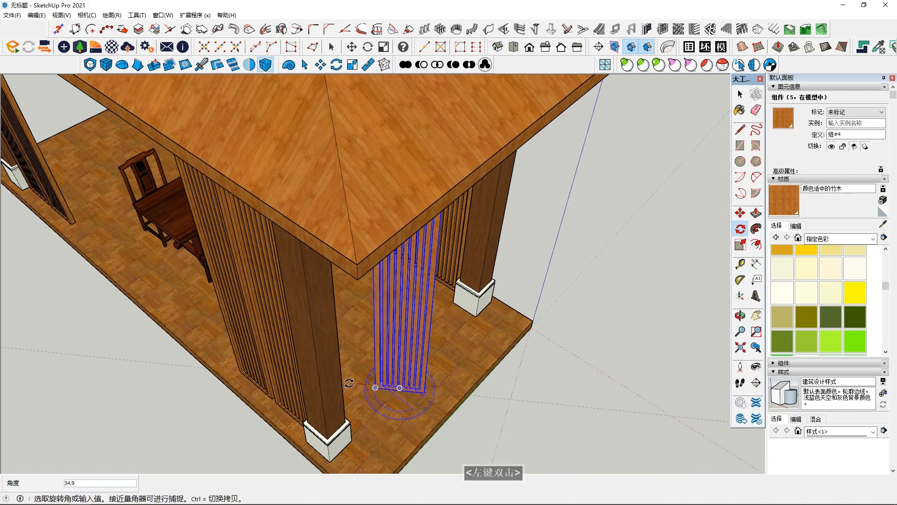
pyautogui.press('Return')
pyautogui.moveTo(353, 379); pyautogui.dragTo(376, 310, button='middle')
pyautogui.press('space')
# - Move the rotated panel across the end opening, close to the column farther from the origin
pyautogui.scroll(3, 392, 309)
pyautogui.moveTo(402, 355); pyautogui.dragTo(458, 369, button='middle')
pyautogui.scroll(-3, 339, 406)
pyautogui.click(736, 214)
pyautogui.moveTo(603, 322); pyautogui.dragTo(573, 187, button='middle')
pyautogui.moveTo(514, 327); pyautogui.dragTo(510, 289, button='middle')
pyautogui.moveTo(476, 397)
pyautogui.keyDown('shift'); pyautogui.mouseDown(button='middle')
pyautogui.moveTo(472, 364)
pyautogui.moveTo(470, 405)
pyautogui.mouseUp(button='middle'); pyautogui.keyUp('shift')
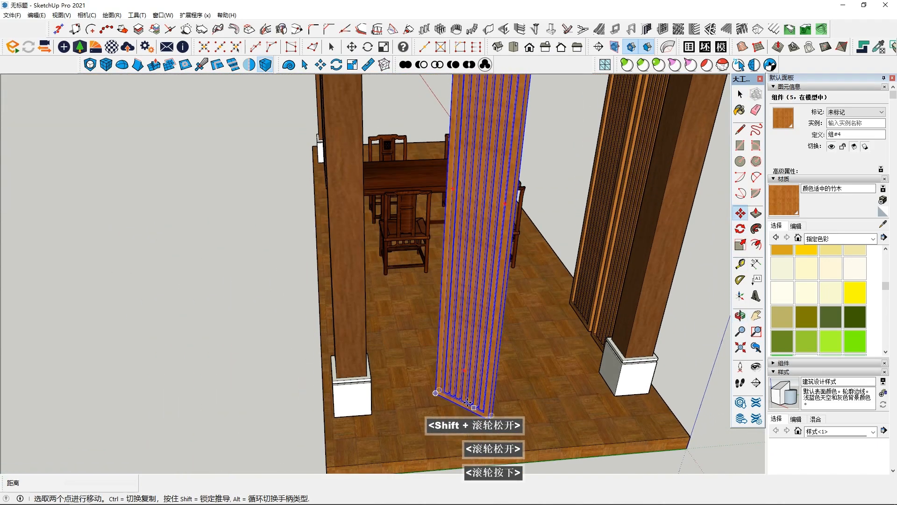
pyautogui.click(458, 403)
# - Copy the angled panel about 1250 mm to the opposite column and divide the distance to get four evenly spaced panels
pyautogui.moveTo(413, 403); pyautogui.dragTo(432, 323, button='middle')
pyautogui.keyDown('shift'); pyautogui.moveTo(433, 322); pyautogui.dragTo(484, 345, button='middle'); pyautogui.keyUp('shift')
pyautogui.scroll(-2, 481, 272)
pyautogui.keyDown('shift'); pyautogui.moveTo(481, 272); pyautogui.dragTo(480, 310, button='middle'); pyautogui.keyUp('shift')
pyautogui.keyDown('ctrl'); pyautogui.click(470, 229); pyautogui.keyUp('ctrl')
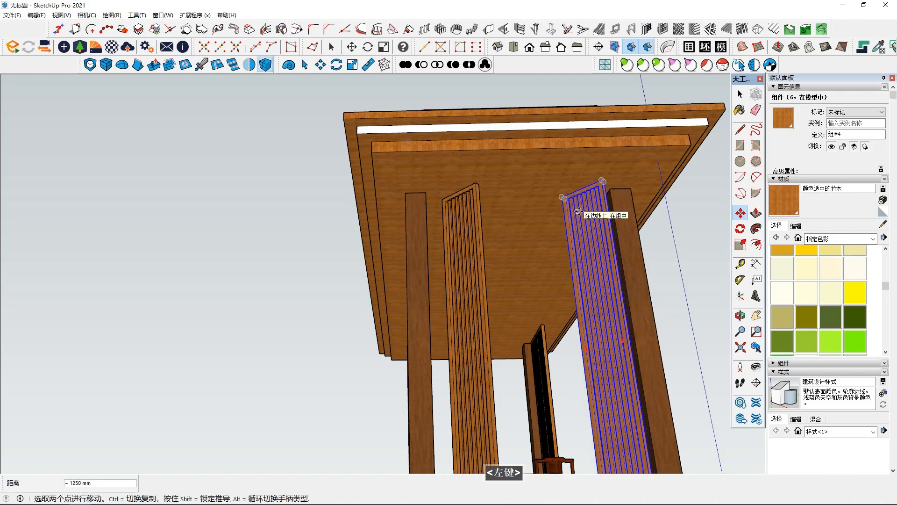
pyautogui.press('Return')
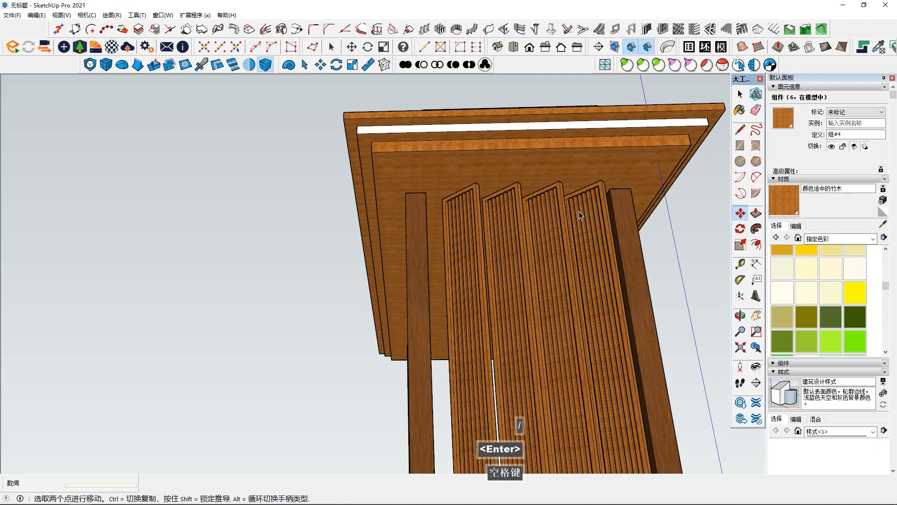
# - Select the four angled panels in the end opening and make them one group
pyautogui.scroll(-3, 522, 354)
pyautogui.moveTo(522, 355); pyautogui.dragTo(433, 362, button='middle')
pyautogui.scroll(-2, 484, 306)
pyautogui.scroll(2, 481, 329)
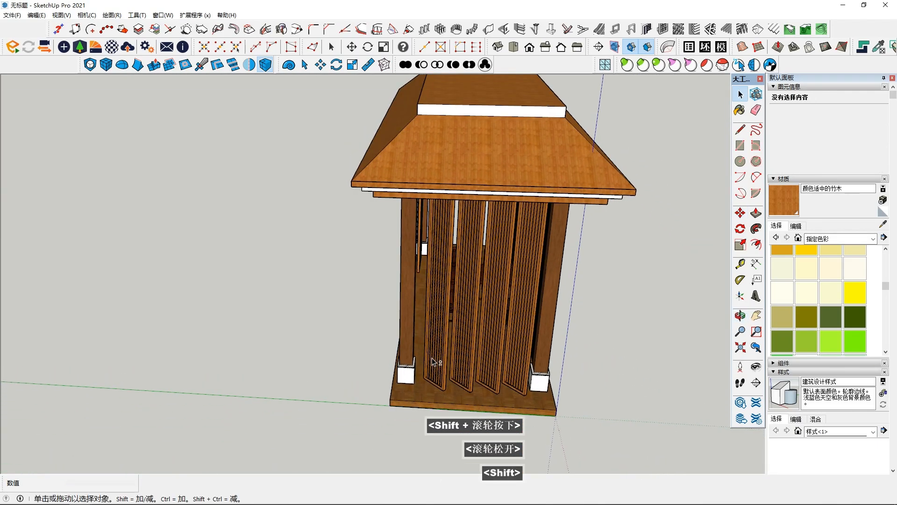
pyautogui.scroll(2, 514, 346)
pyautogui.rightClick(519, 156)
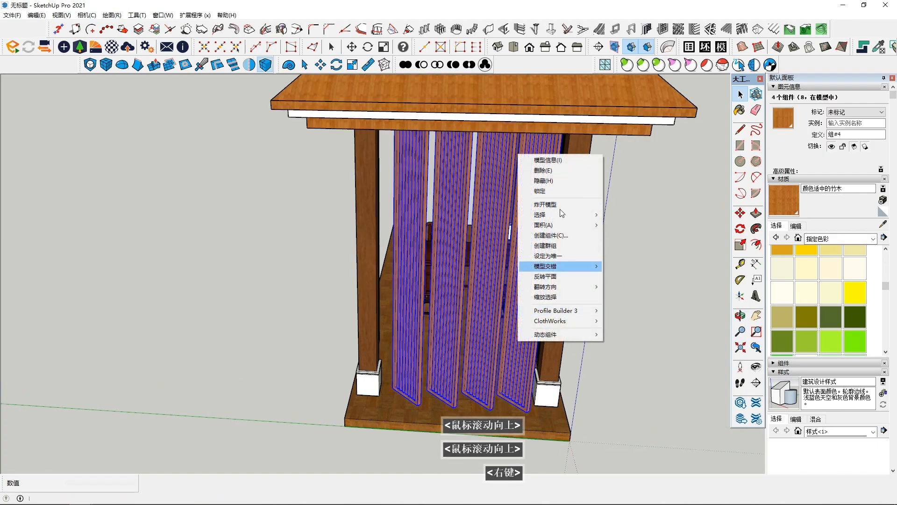
pyautogui.click(545, 245)
# - Move the angled panel group along the green axis to centre it between the two end columns, and deselect it
pyautogui.press('m')
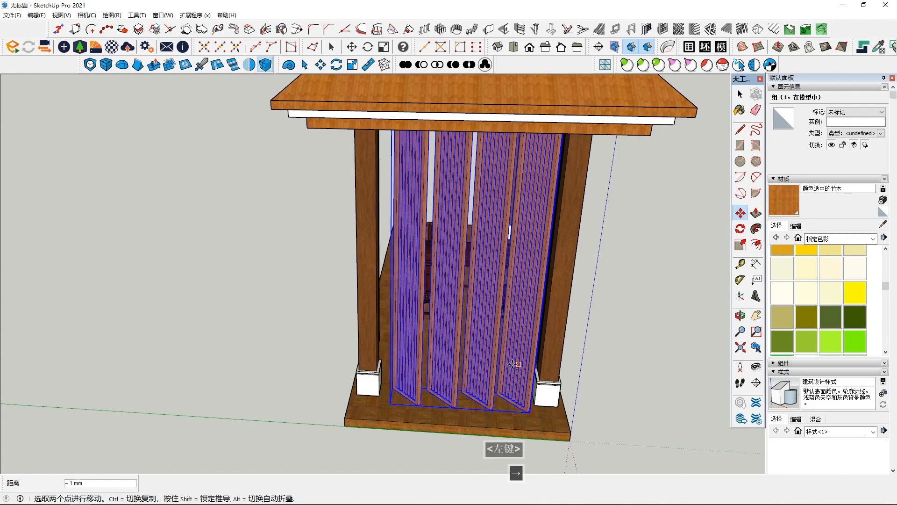
pyautogui.scroll(2, 509, 364)
pyautogui.scroll(3, 504, 365)
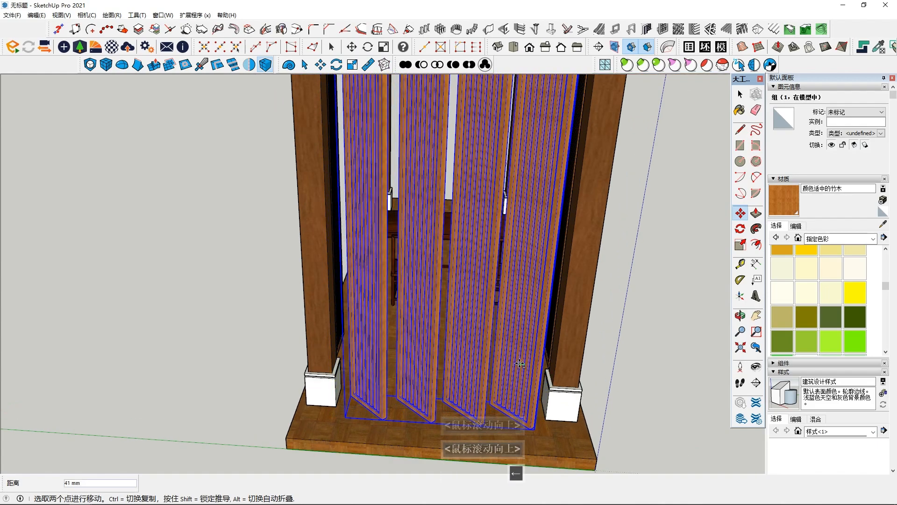
pyautogui.click(516, 362)
pyautogui.moveTo(515, 362); pyautogui.dragTo(580, 299, button='middle')
pyautogui.click(512, 341)
pyautogui.scroll(-2, 579, 299)
pyautogui.press('space')
pyautogui.click(368, 363)
pyautogui.scroll(-4, 369, 363)
pyautogui.moveTo(496, 348)
pyautogui.mouseDown(button='middle')
pyautogui.moveTo(546, 341)
pyautogui.moveTo(532, 314)
pyautogui.moveTo(537, 370)
pyautogui.mouseUp(button='middle')
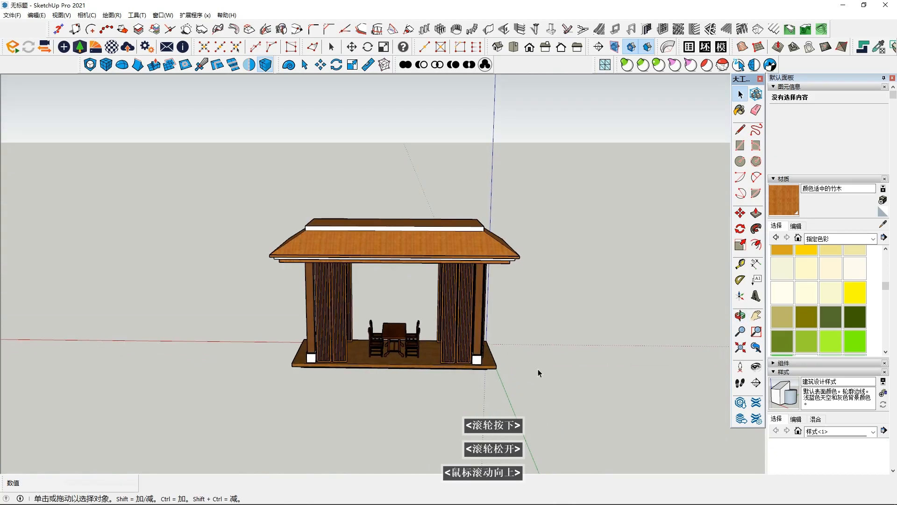